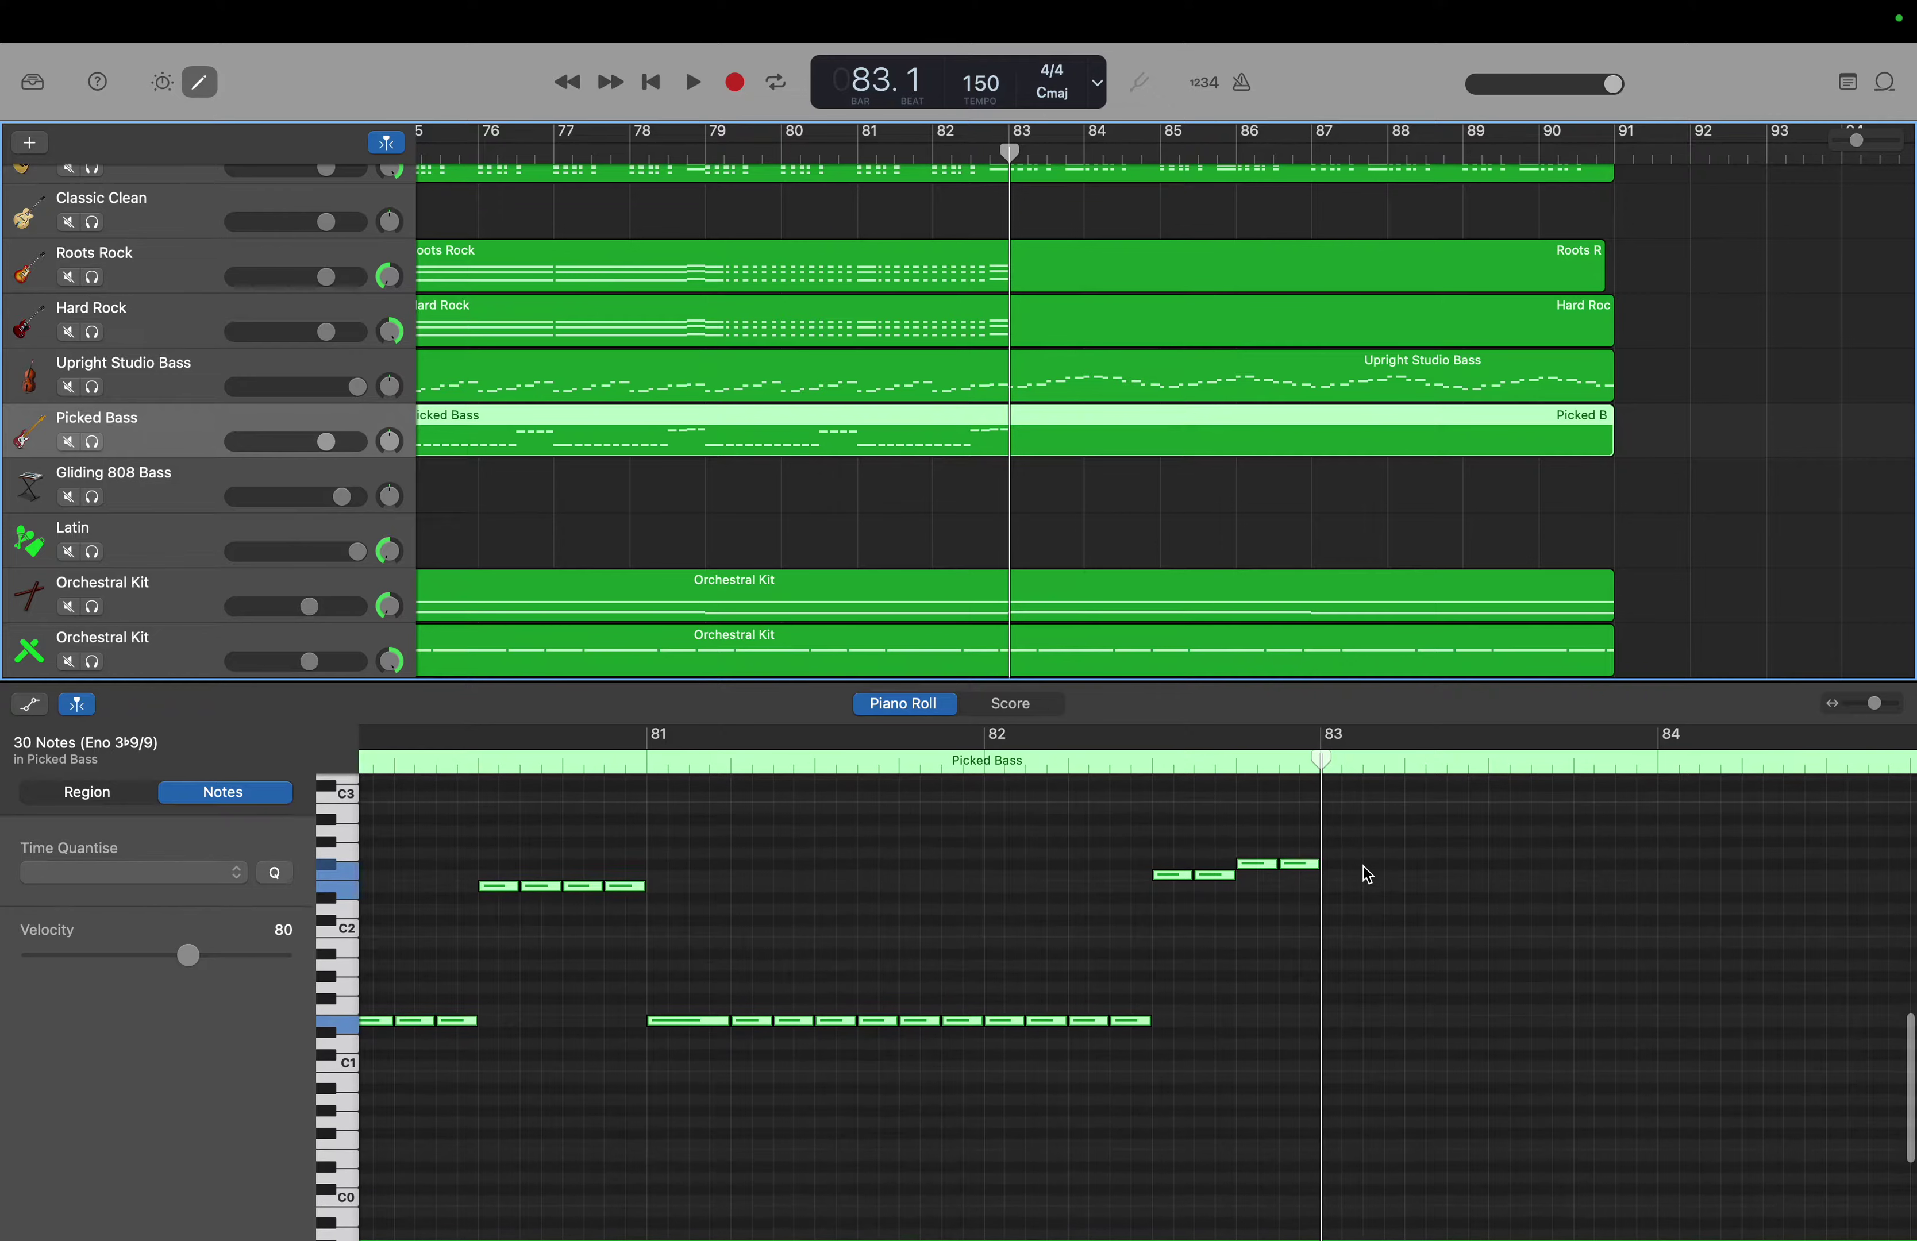
- Create four consecutive eighth notes on A1 at the start of bar 83 in the Picked Bass region
scroll(1368, 874, right, 5)
scroll(1368, 874, right, 2)
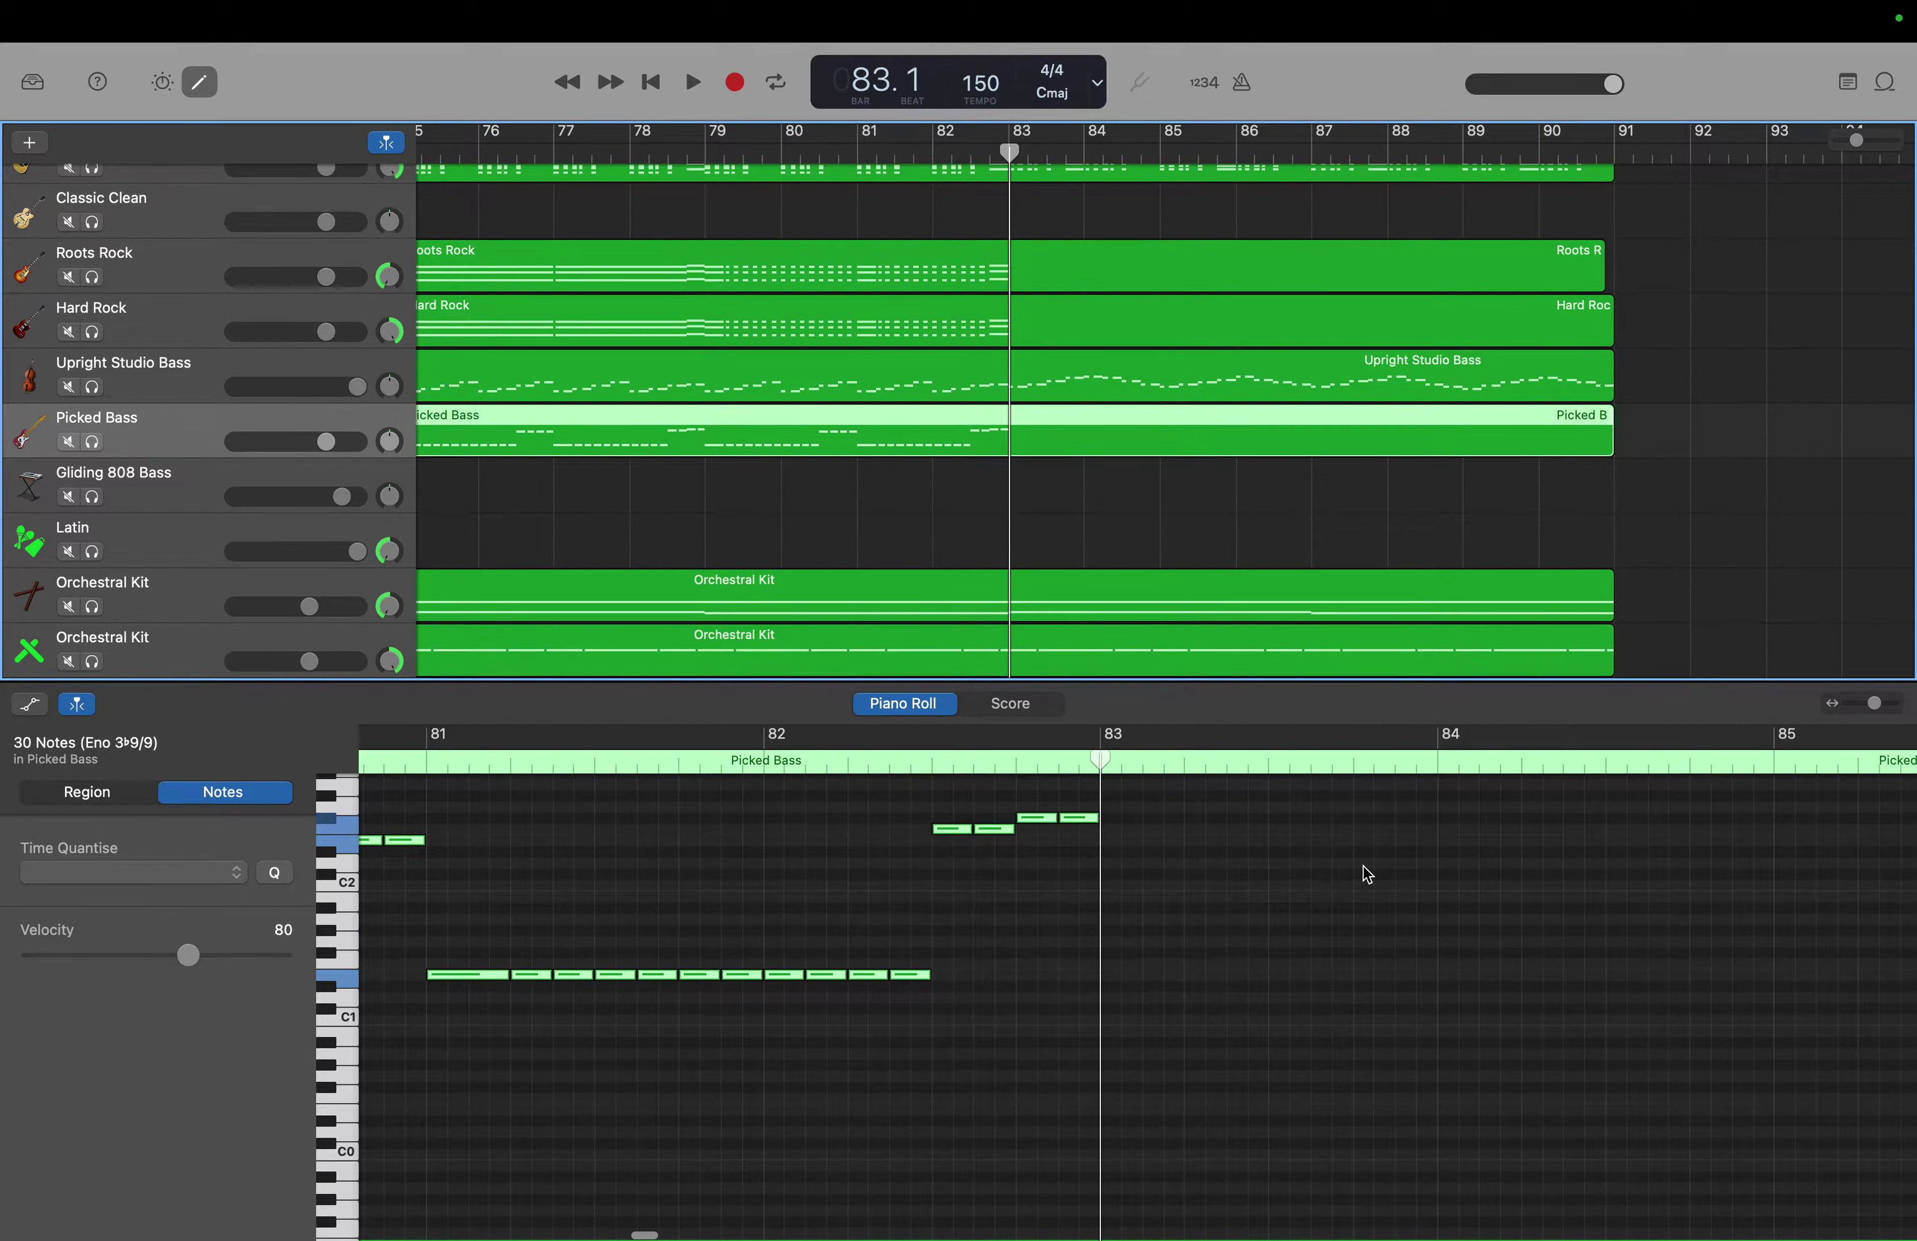
scroll(1368, 874, up, 1)
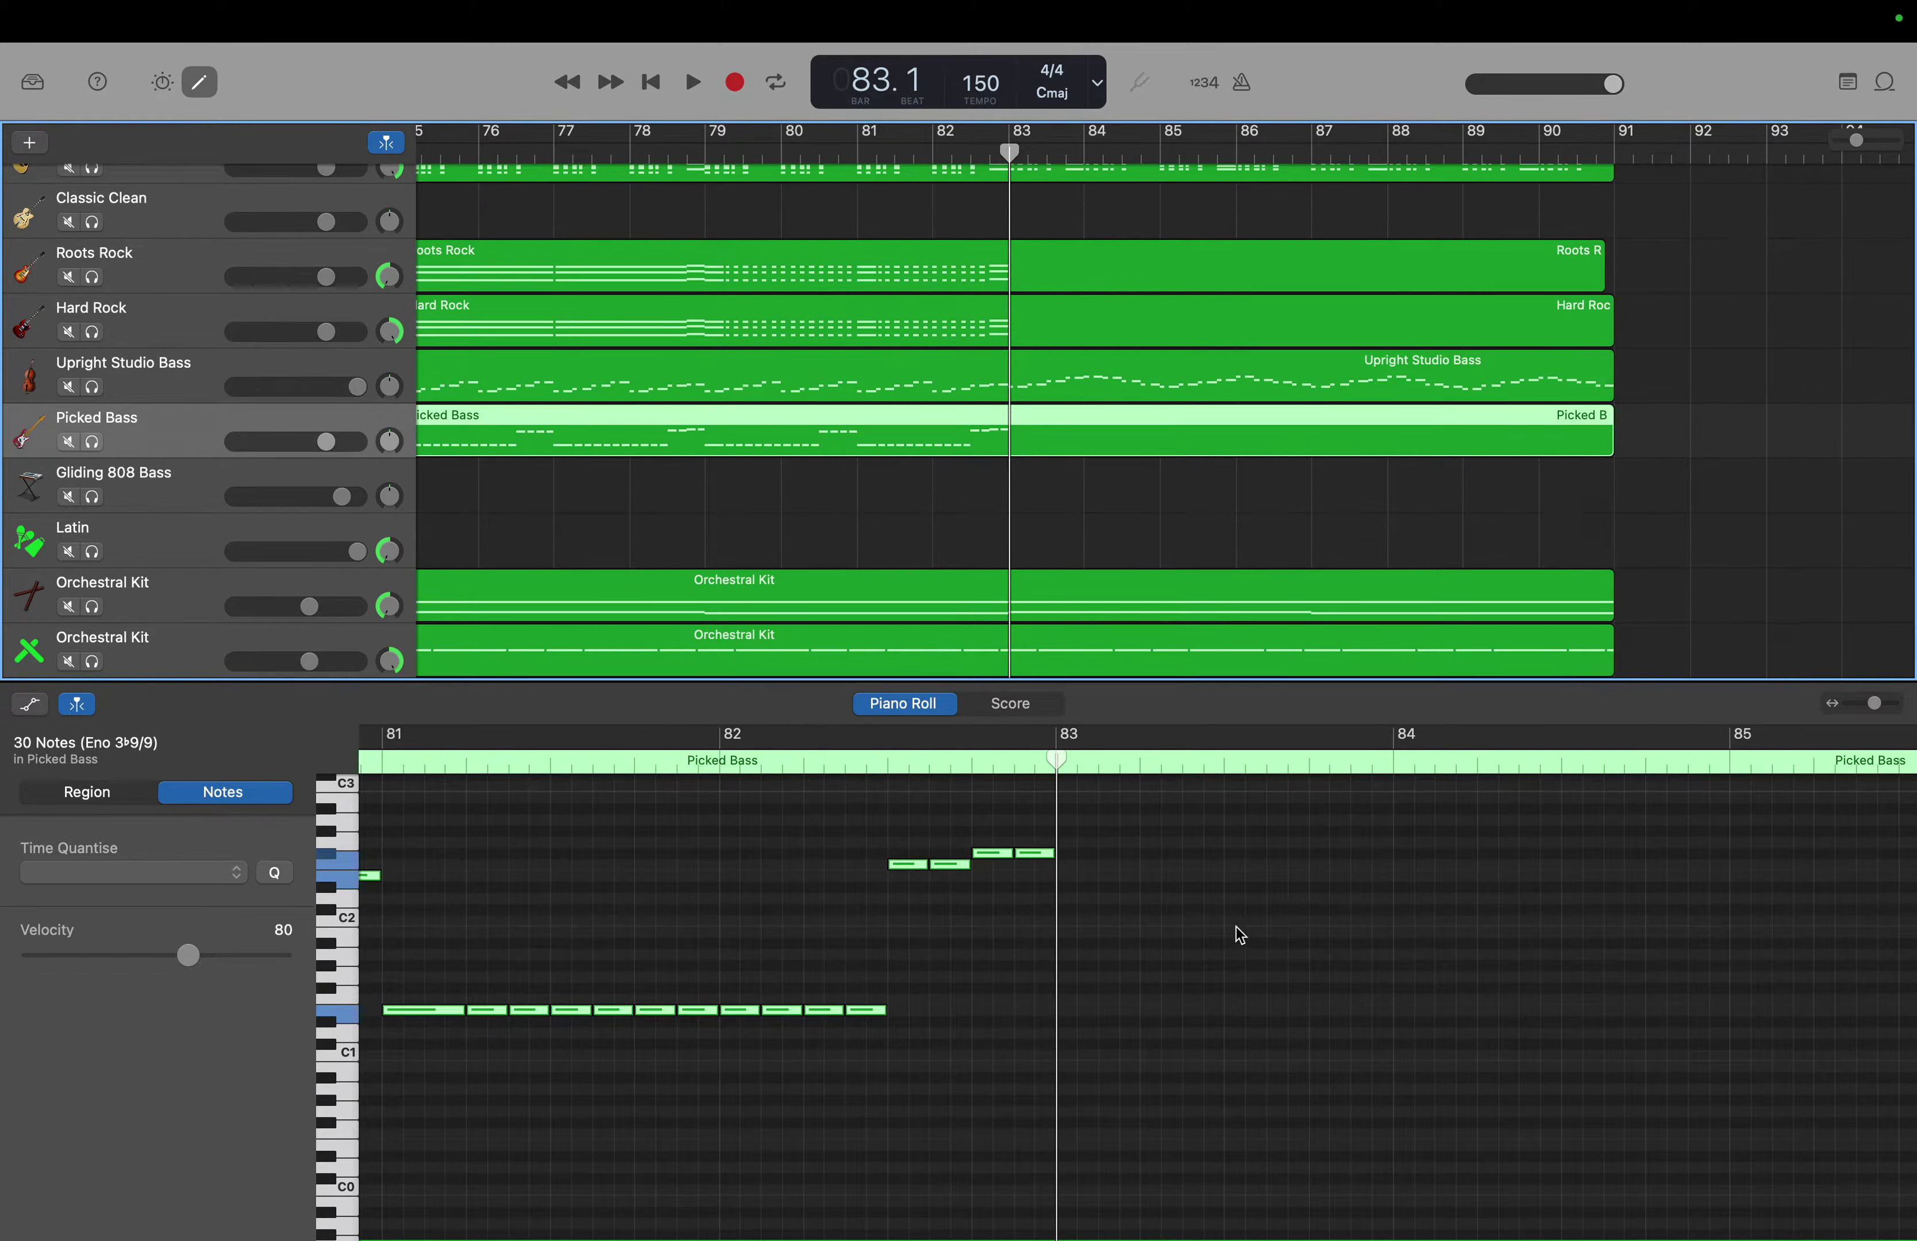
right_click(1072, 965)
click(1087, 967)
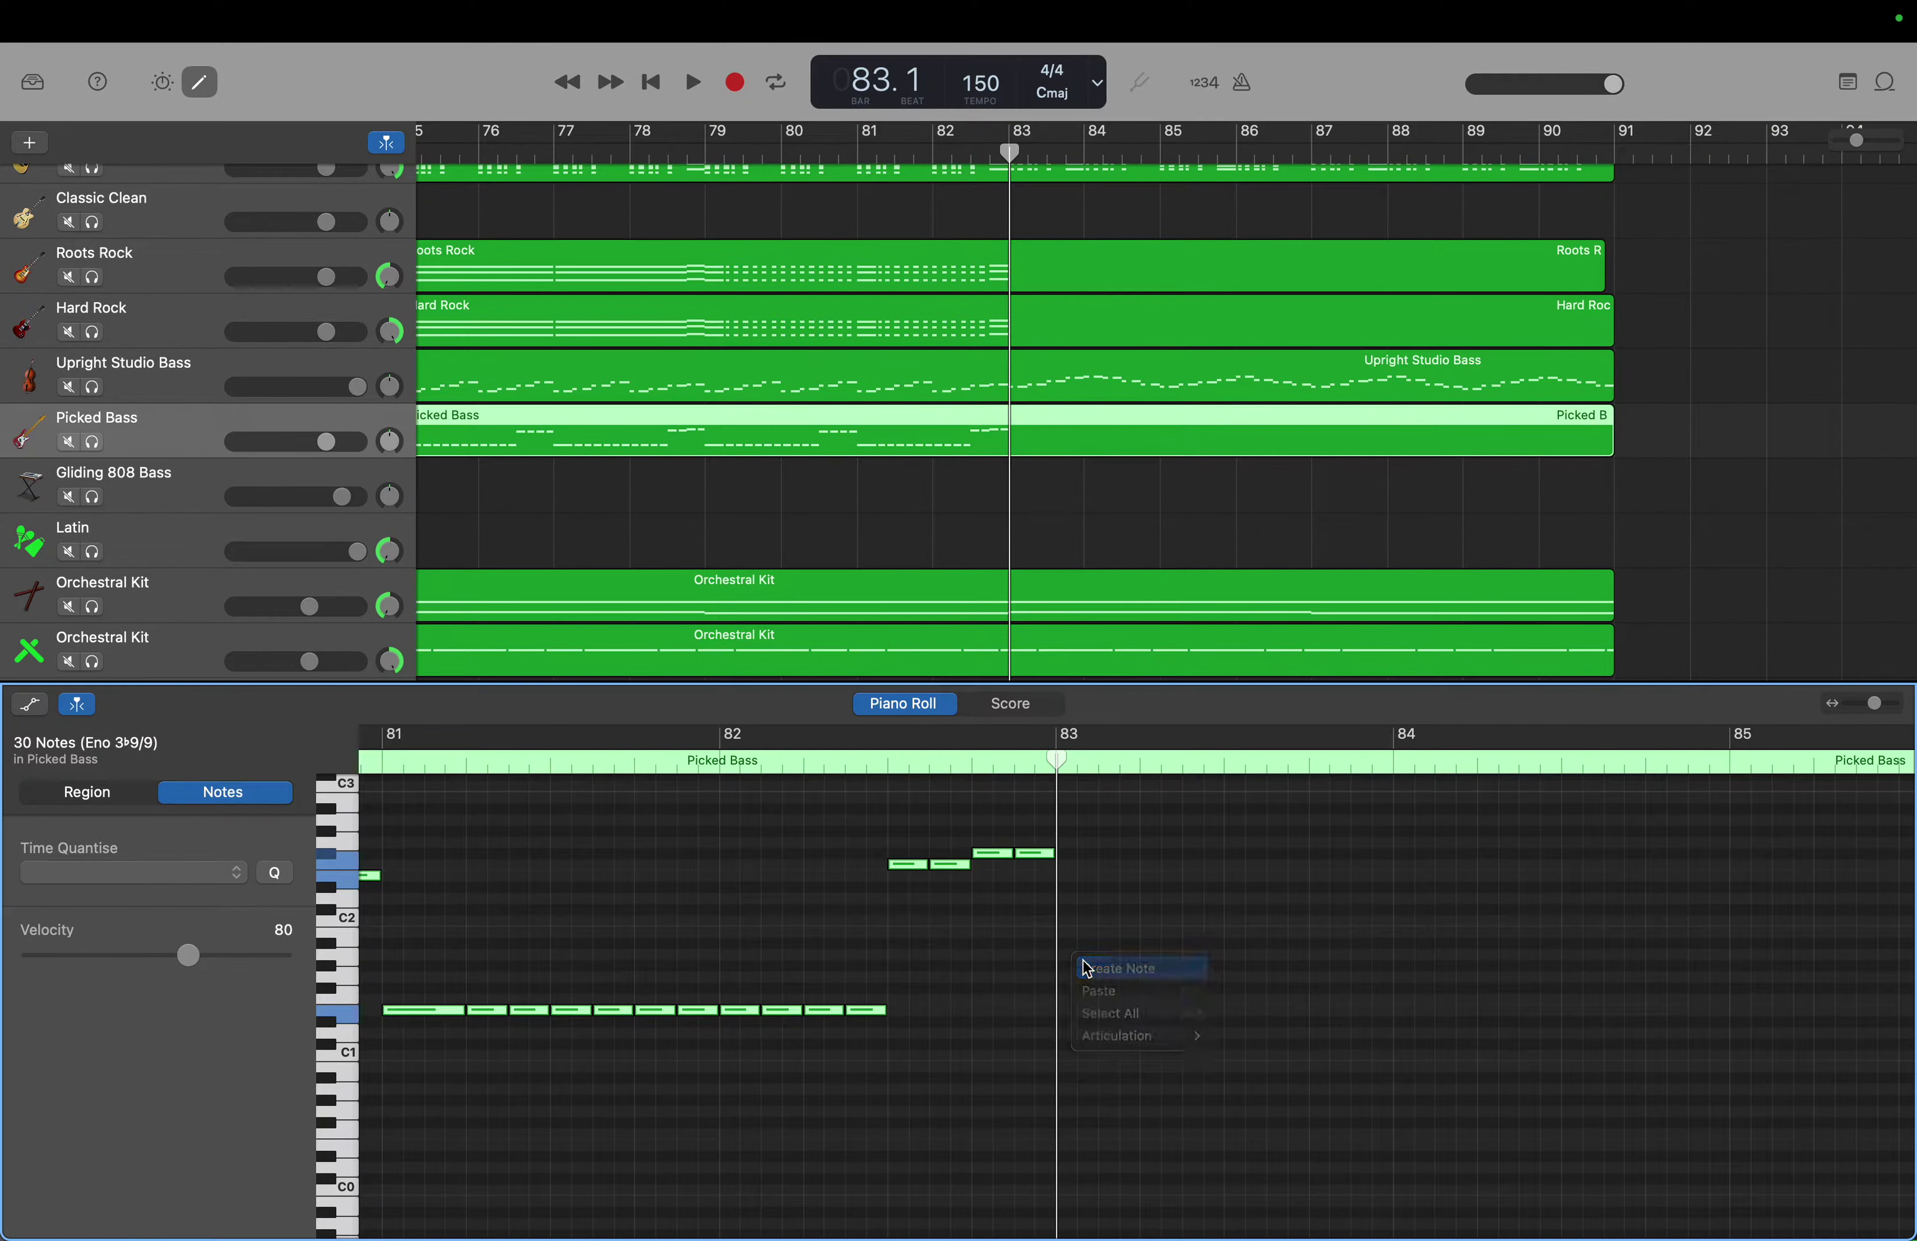
drag(1072, 955, 1092, 955)
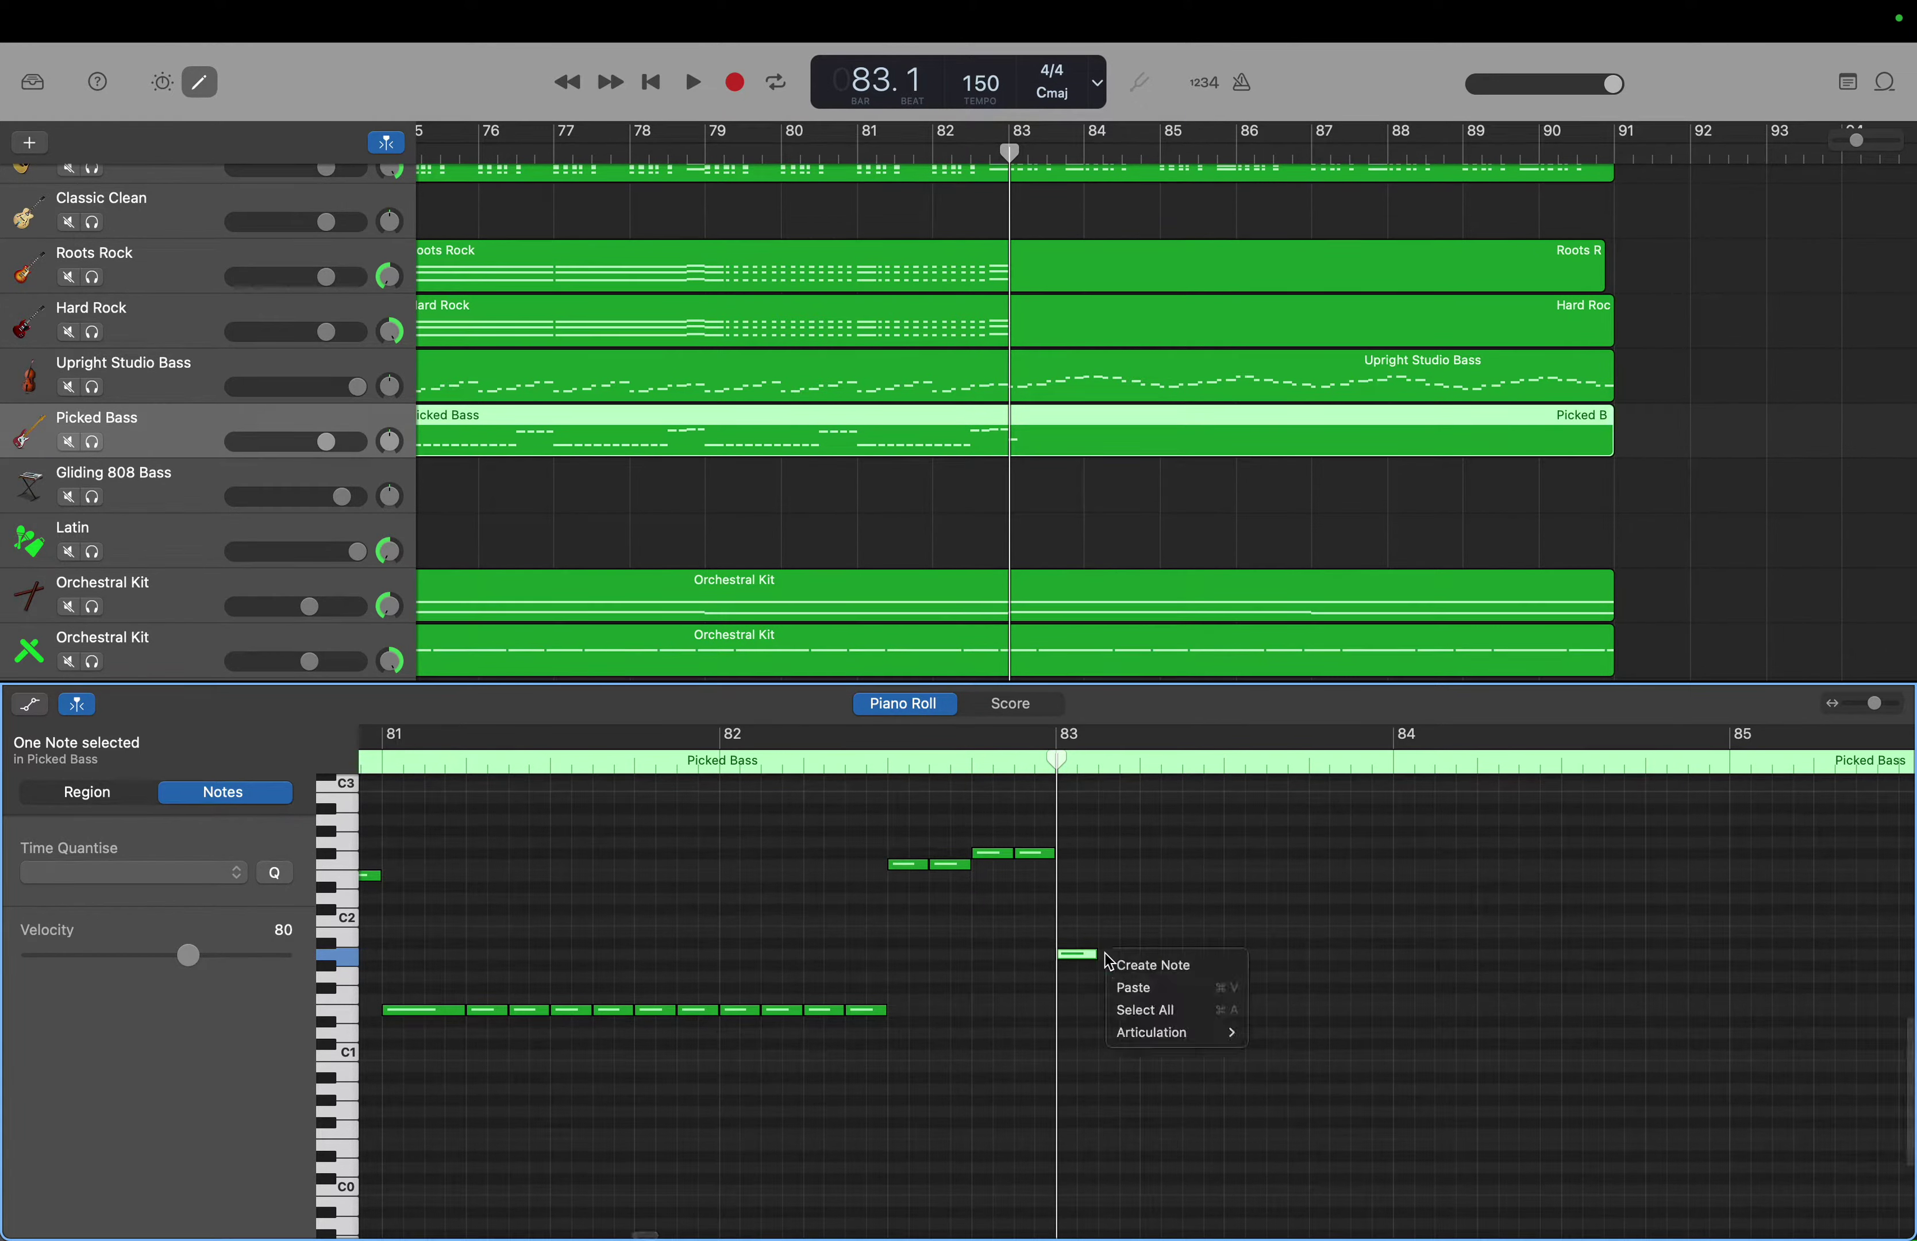
click(1128, 957)
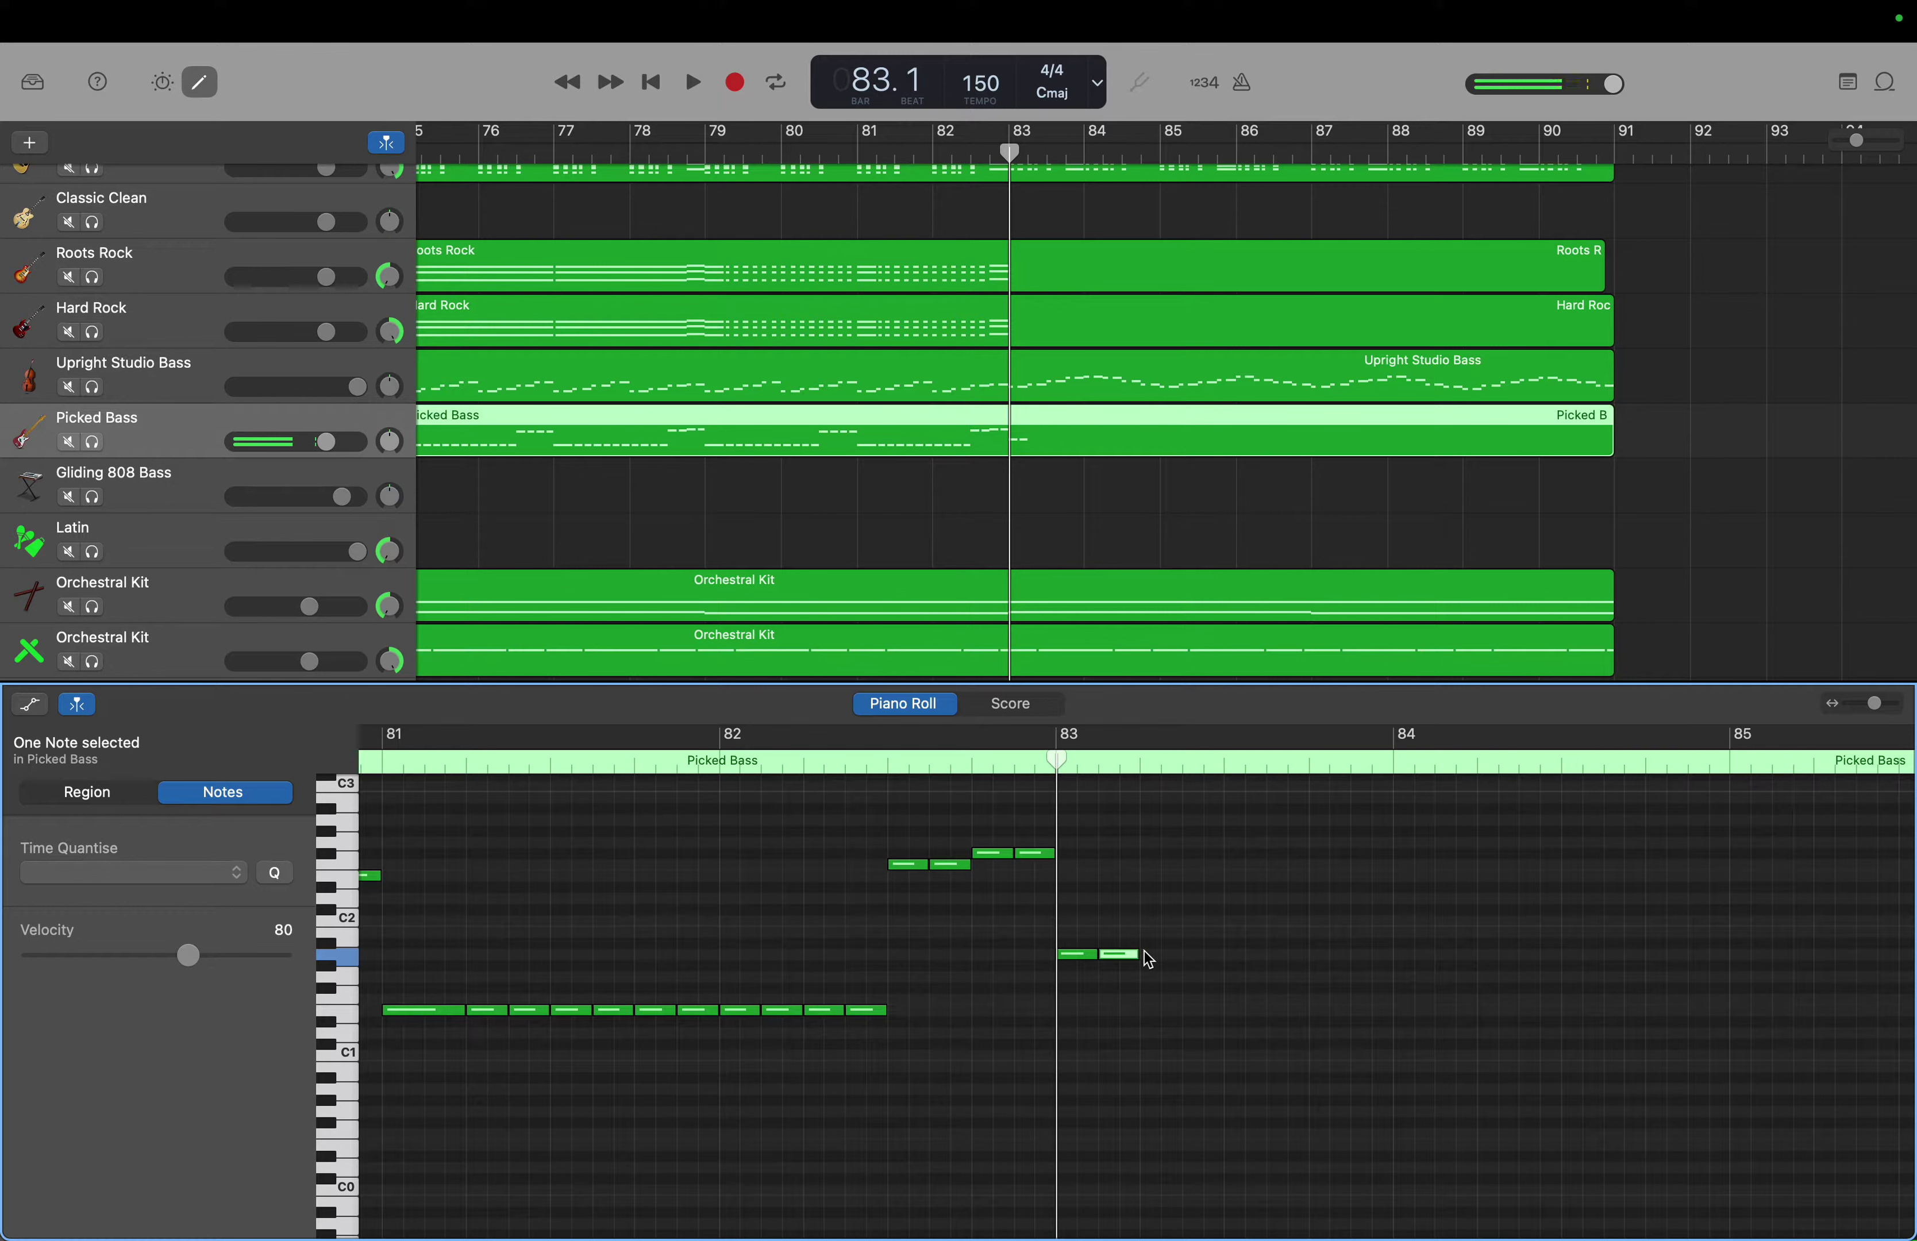
click(1159, 957)
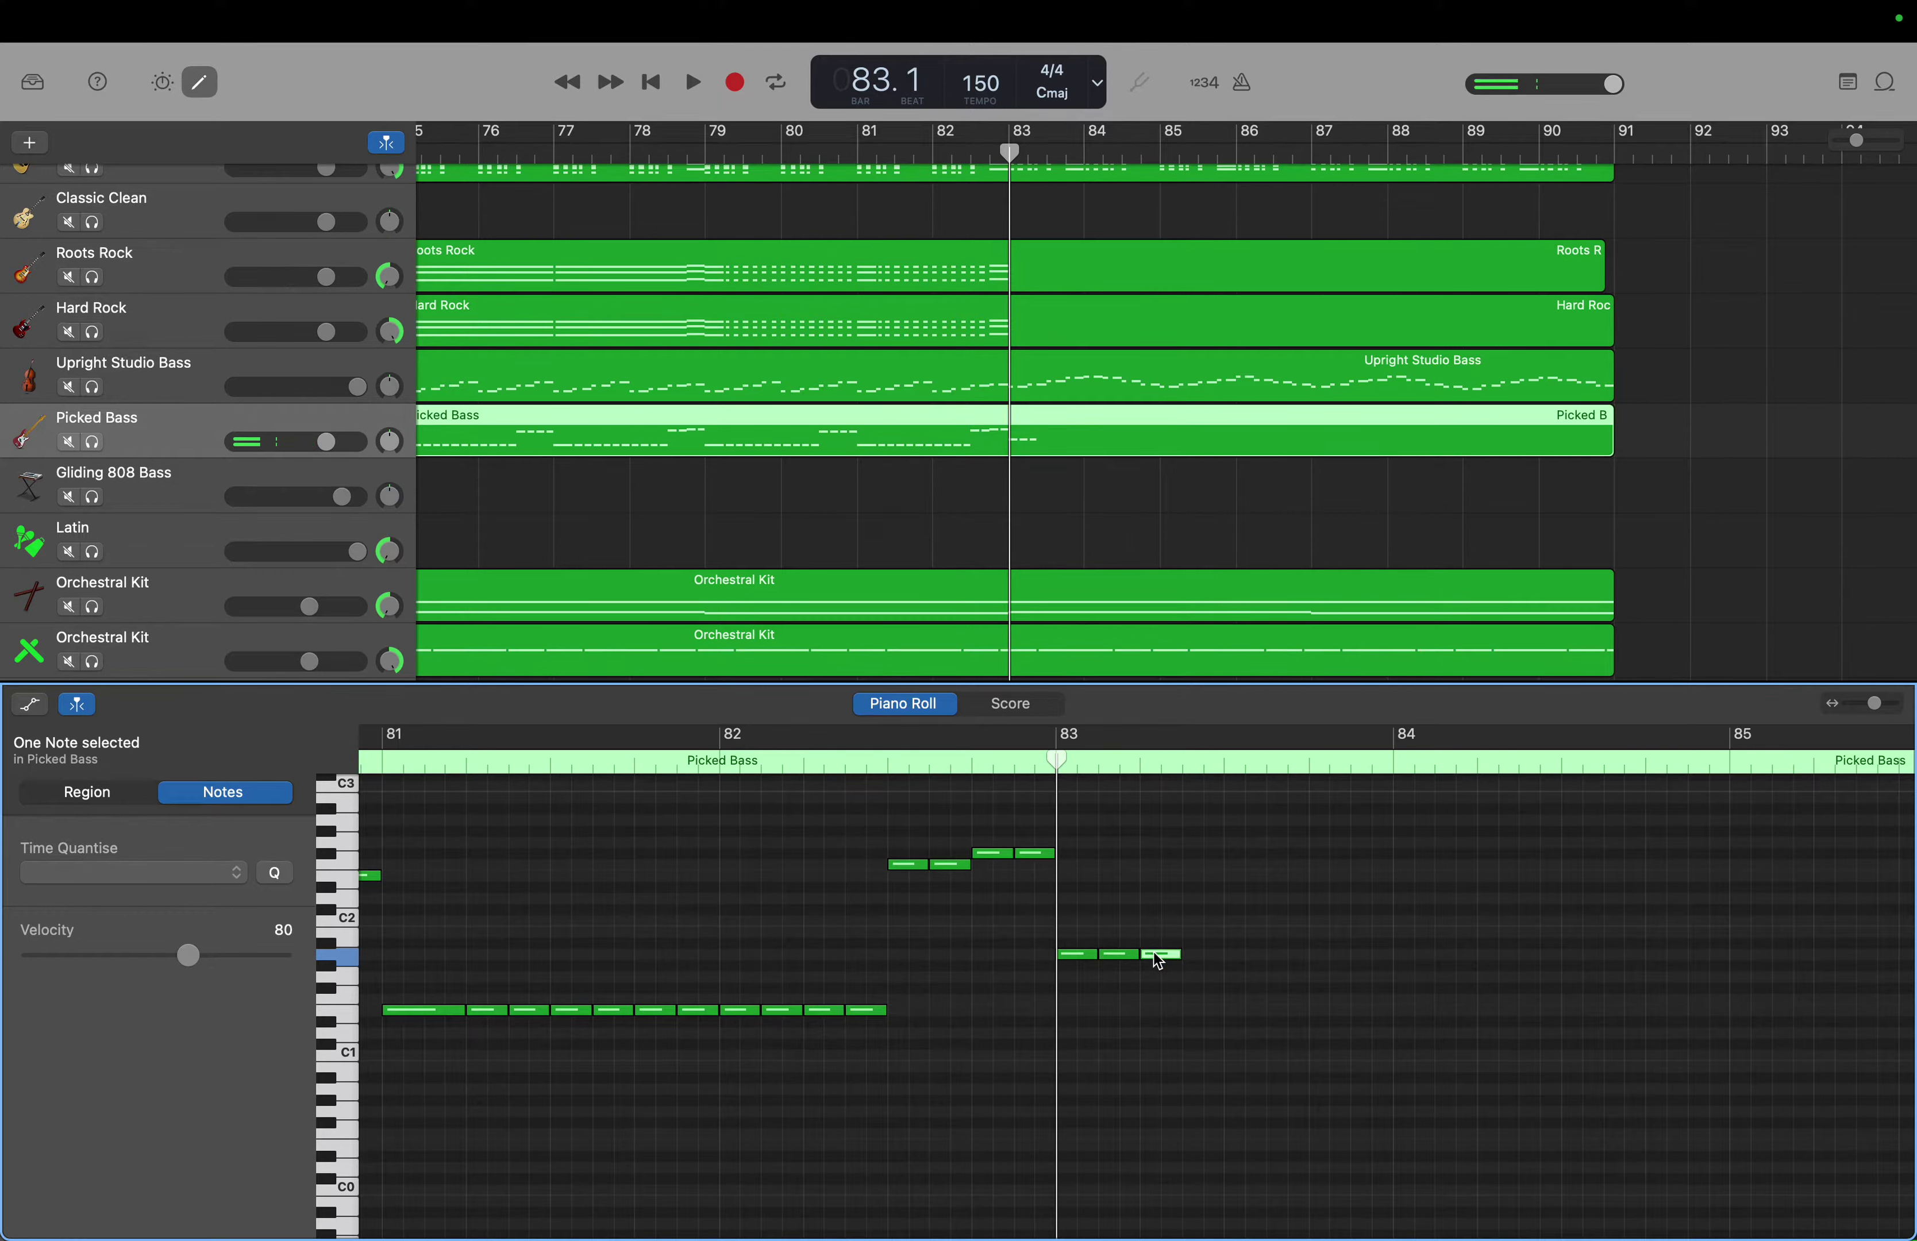
click(1193, 957)
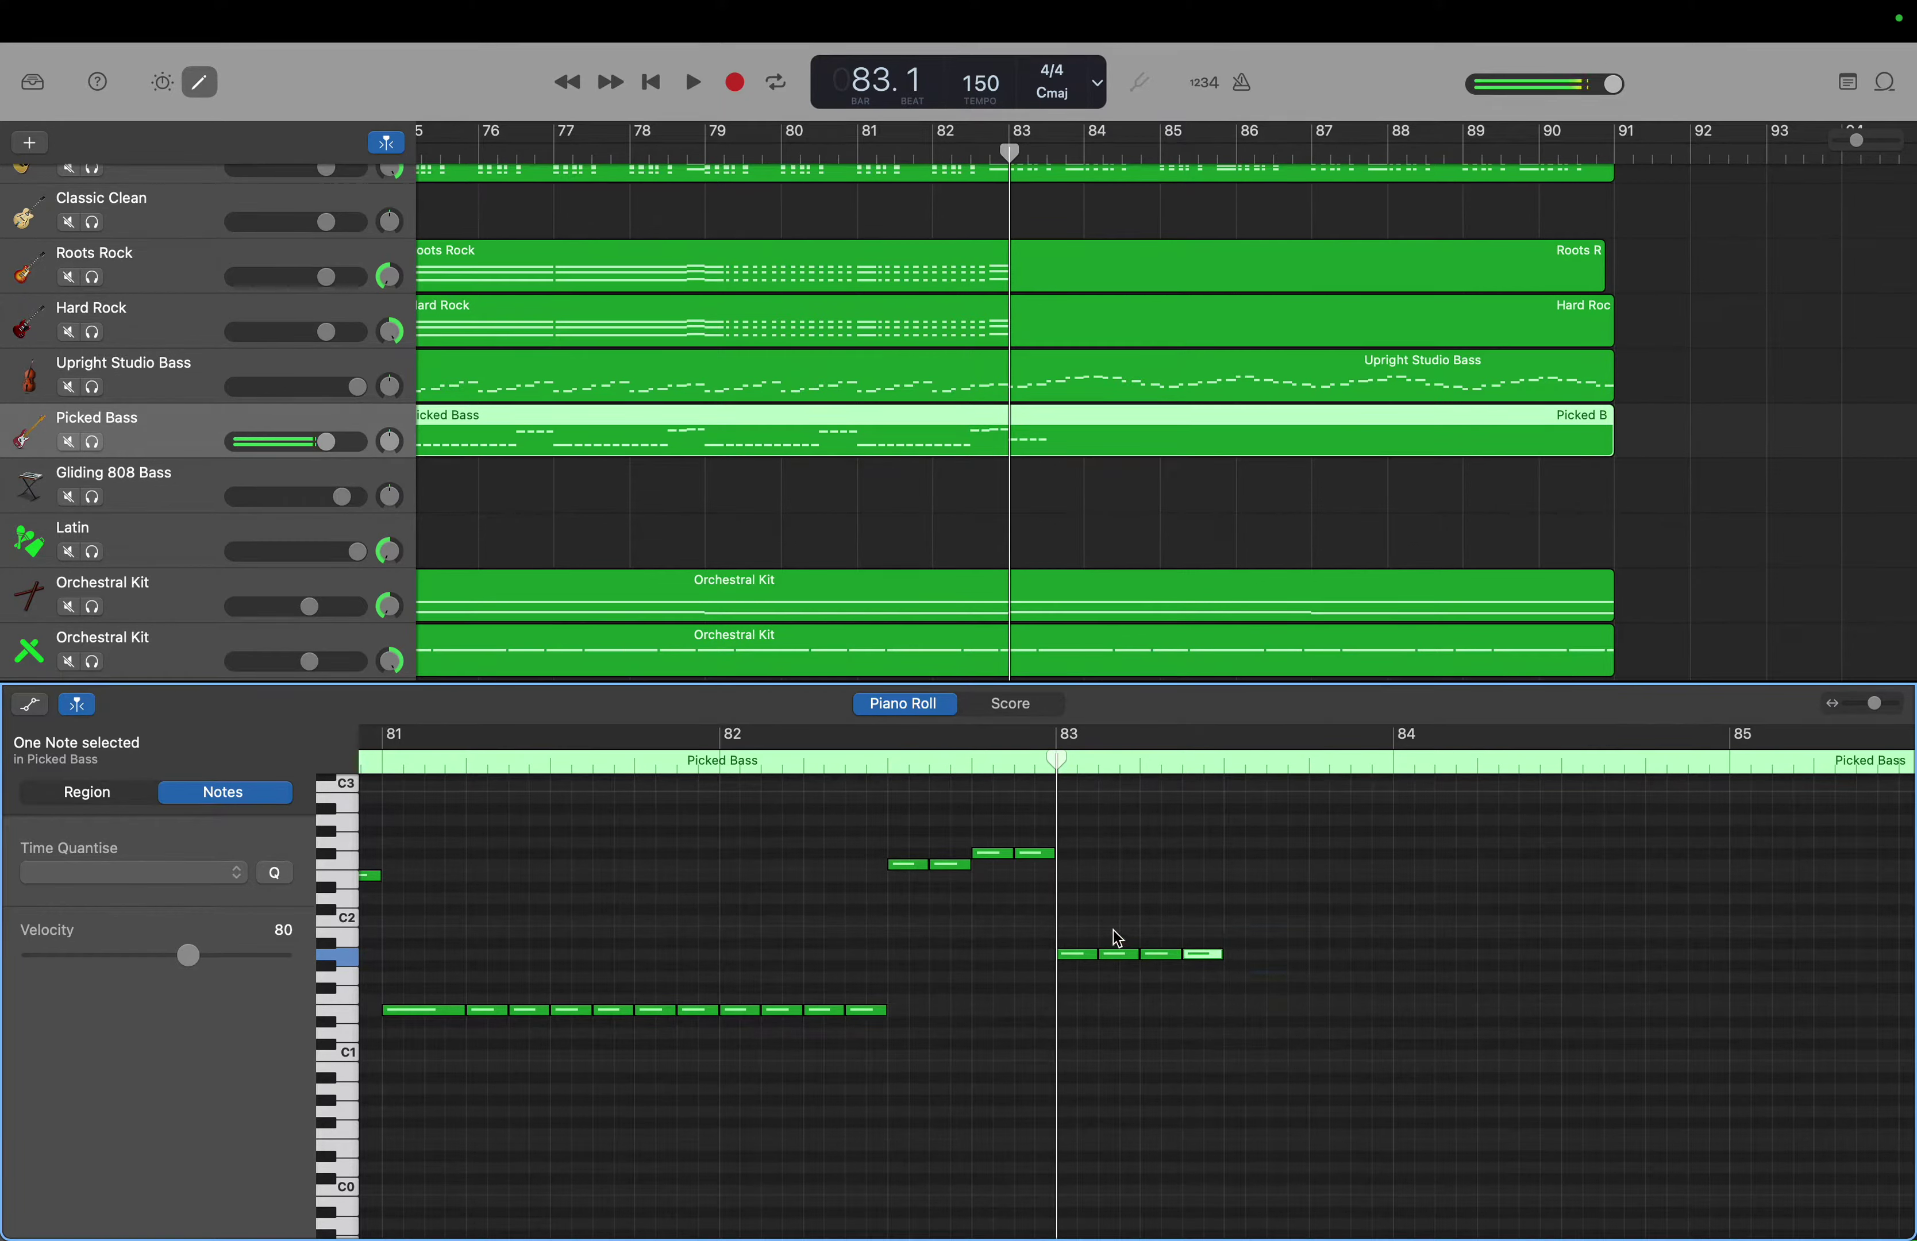
- Copy the four A1 notes into the second half of bar 83, starting at 83.3
drag(1059, 780, 1221, 773)
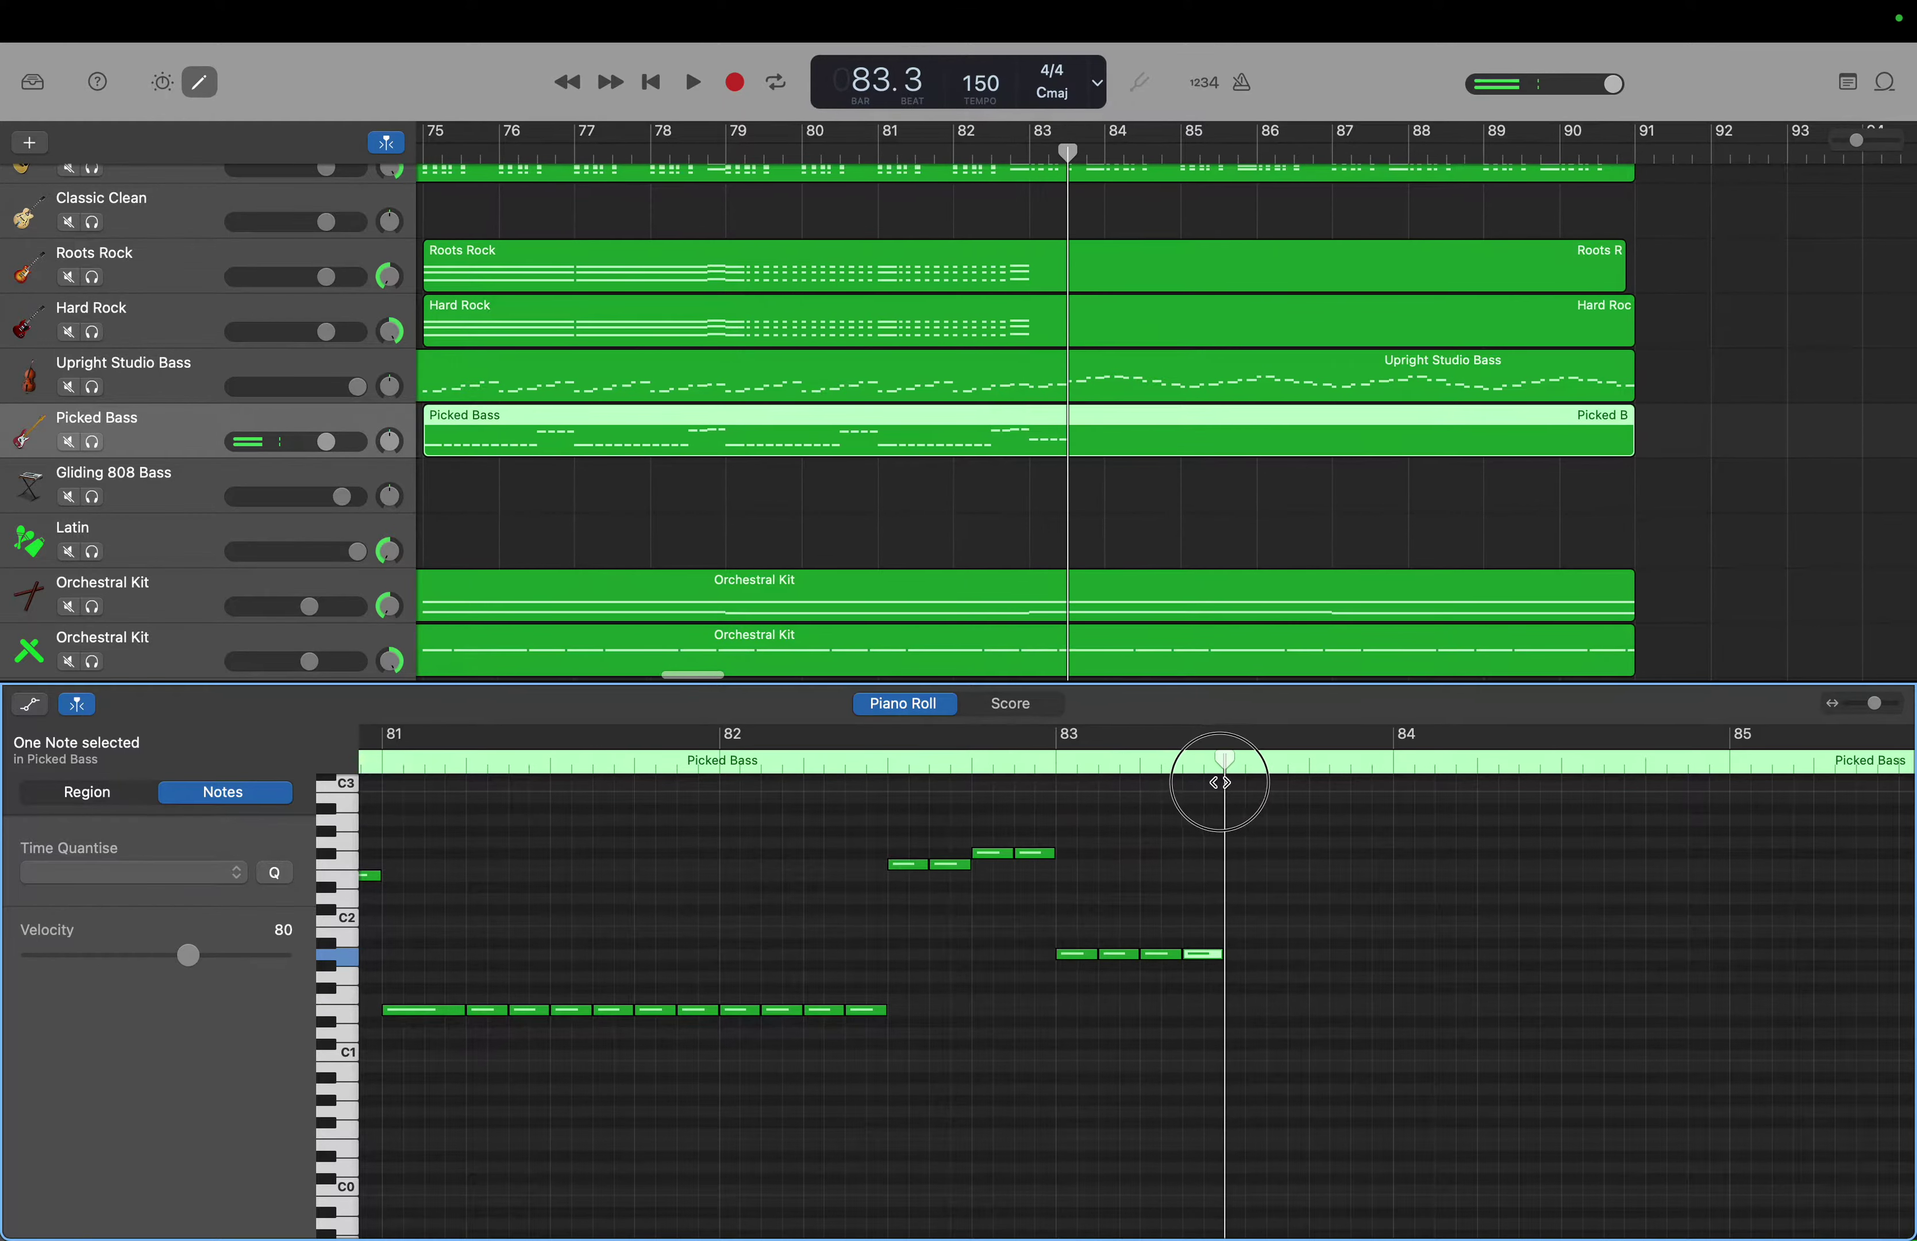
drag(1060, 935, 1203, 983)
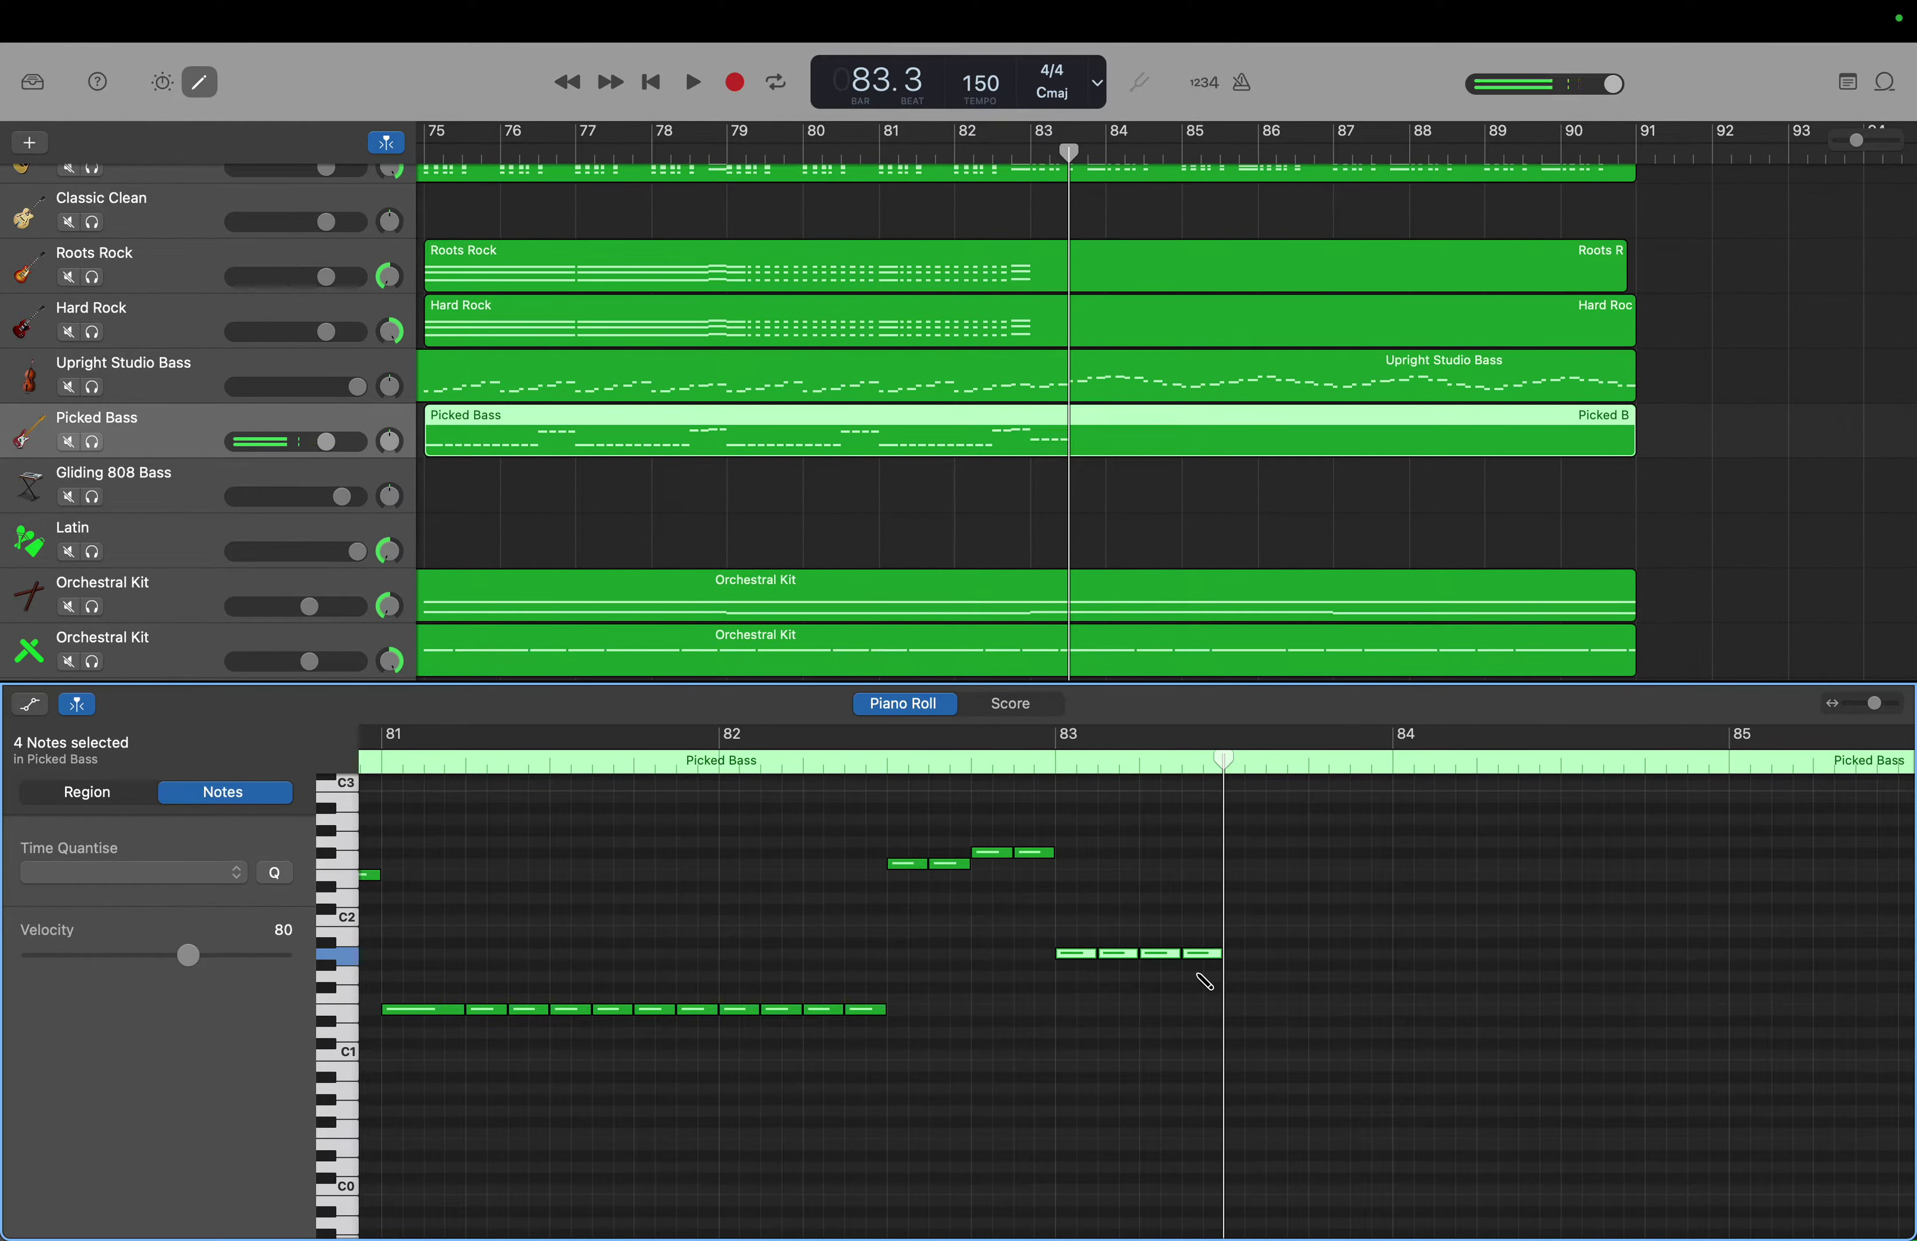
key(super+v)
- Copy the eight notes of bar 83 and paste them through bars 84, 85 and 86
drag(893, 937, 1207, 988)
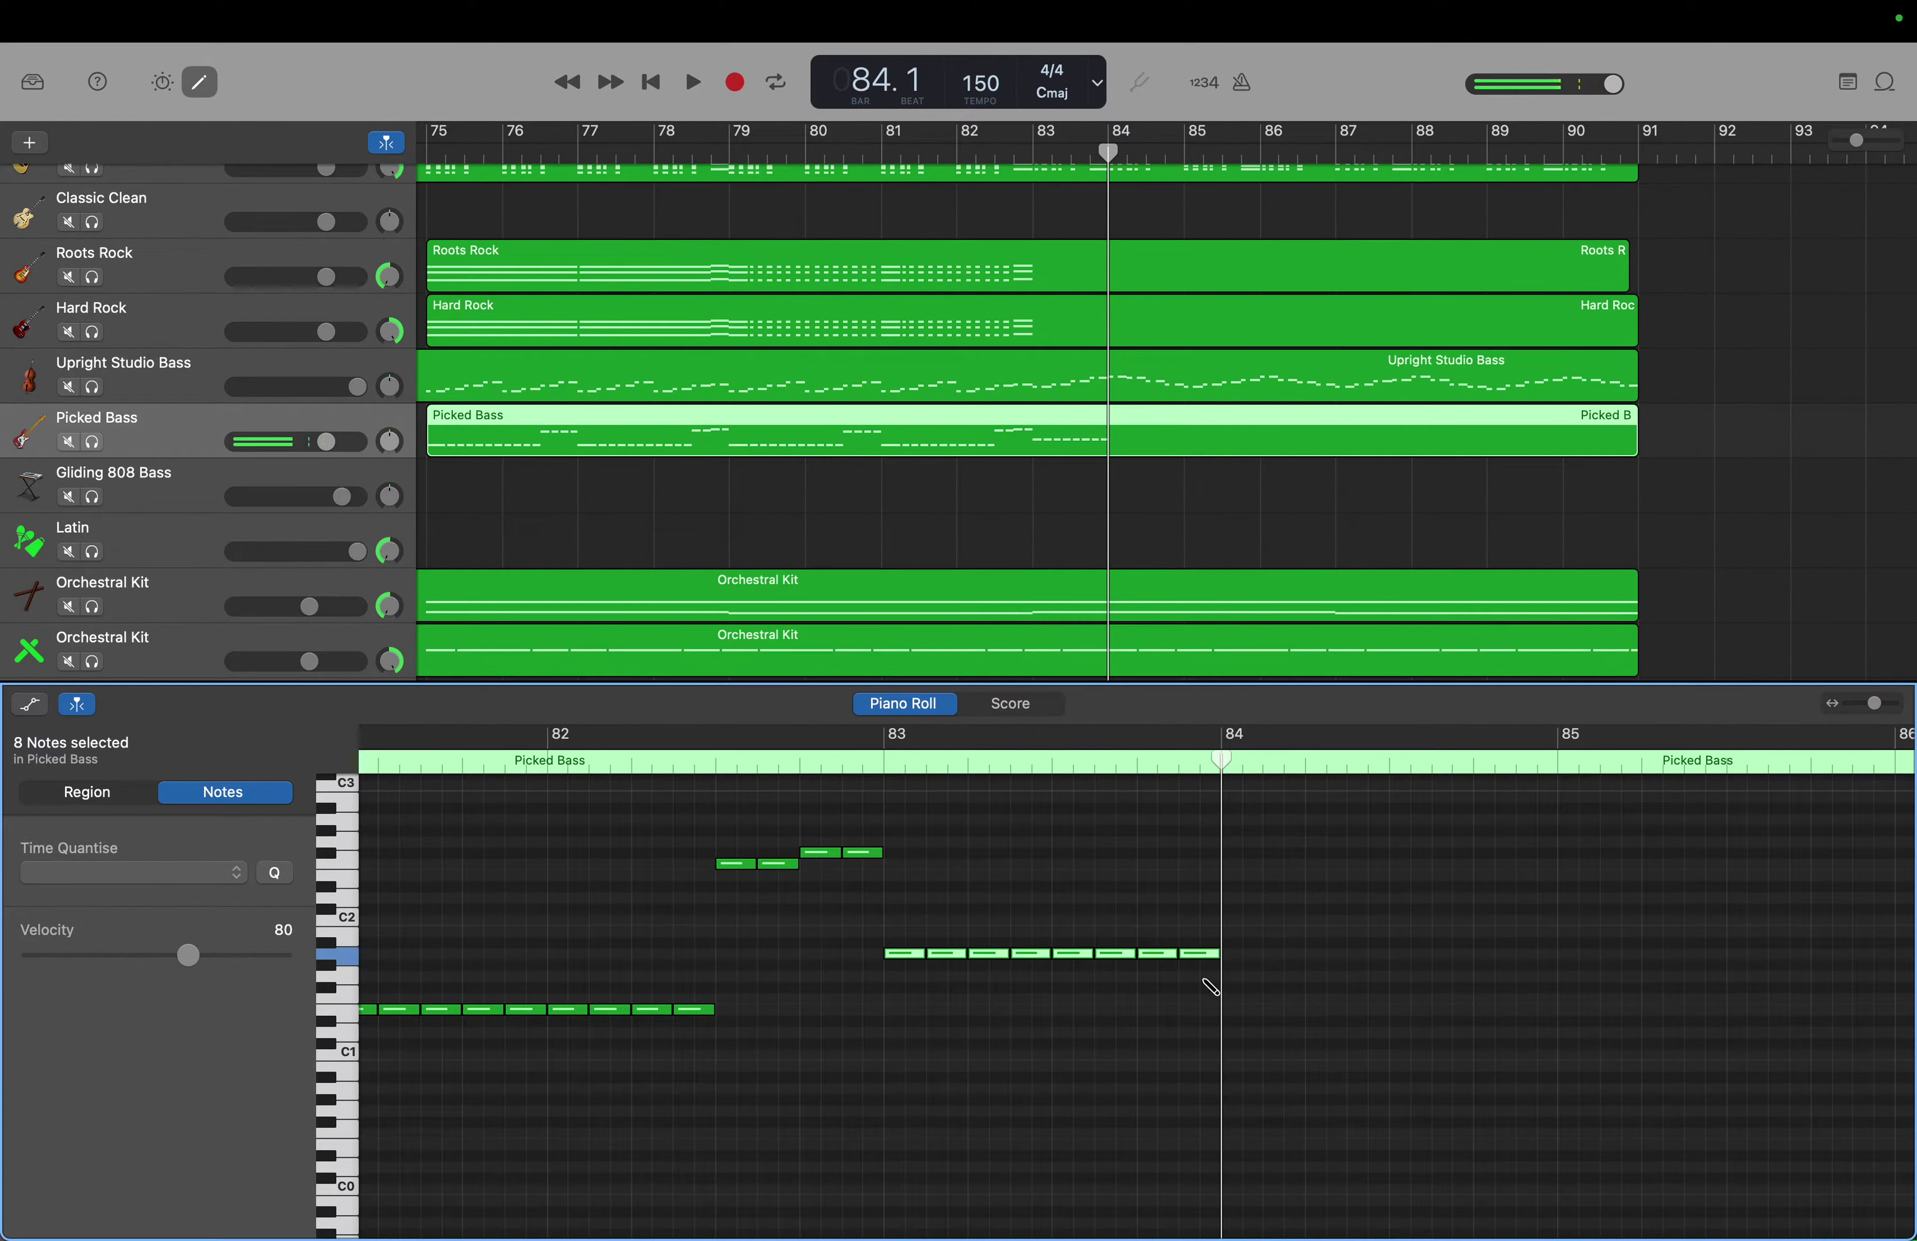
key(super+v)
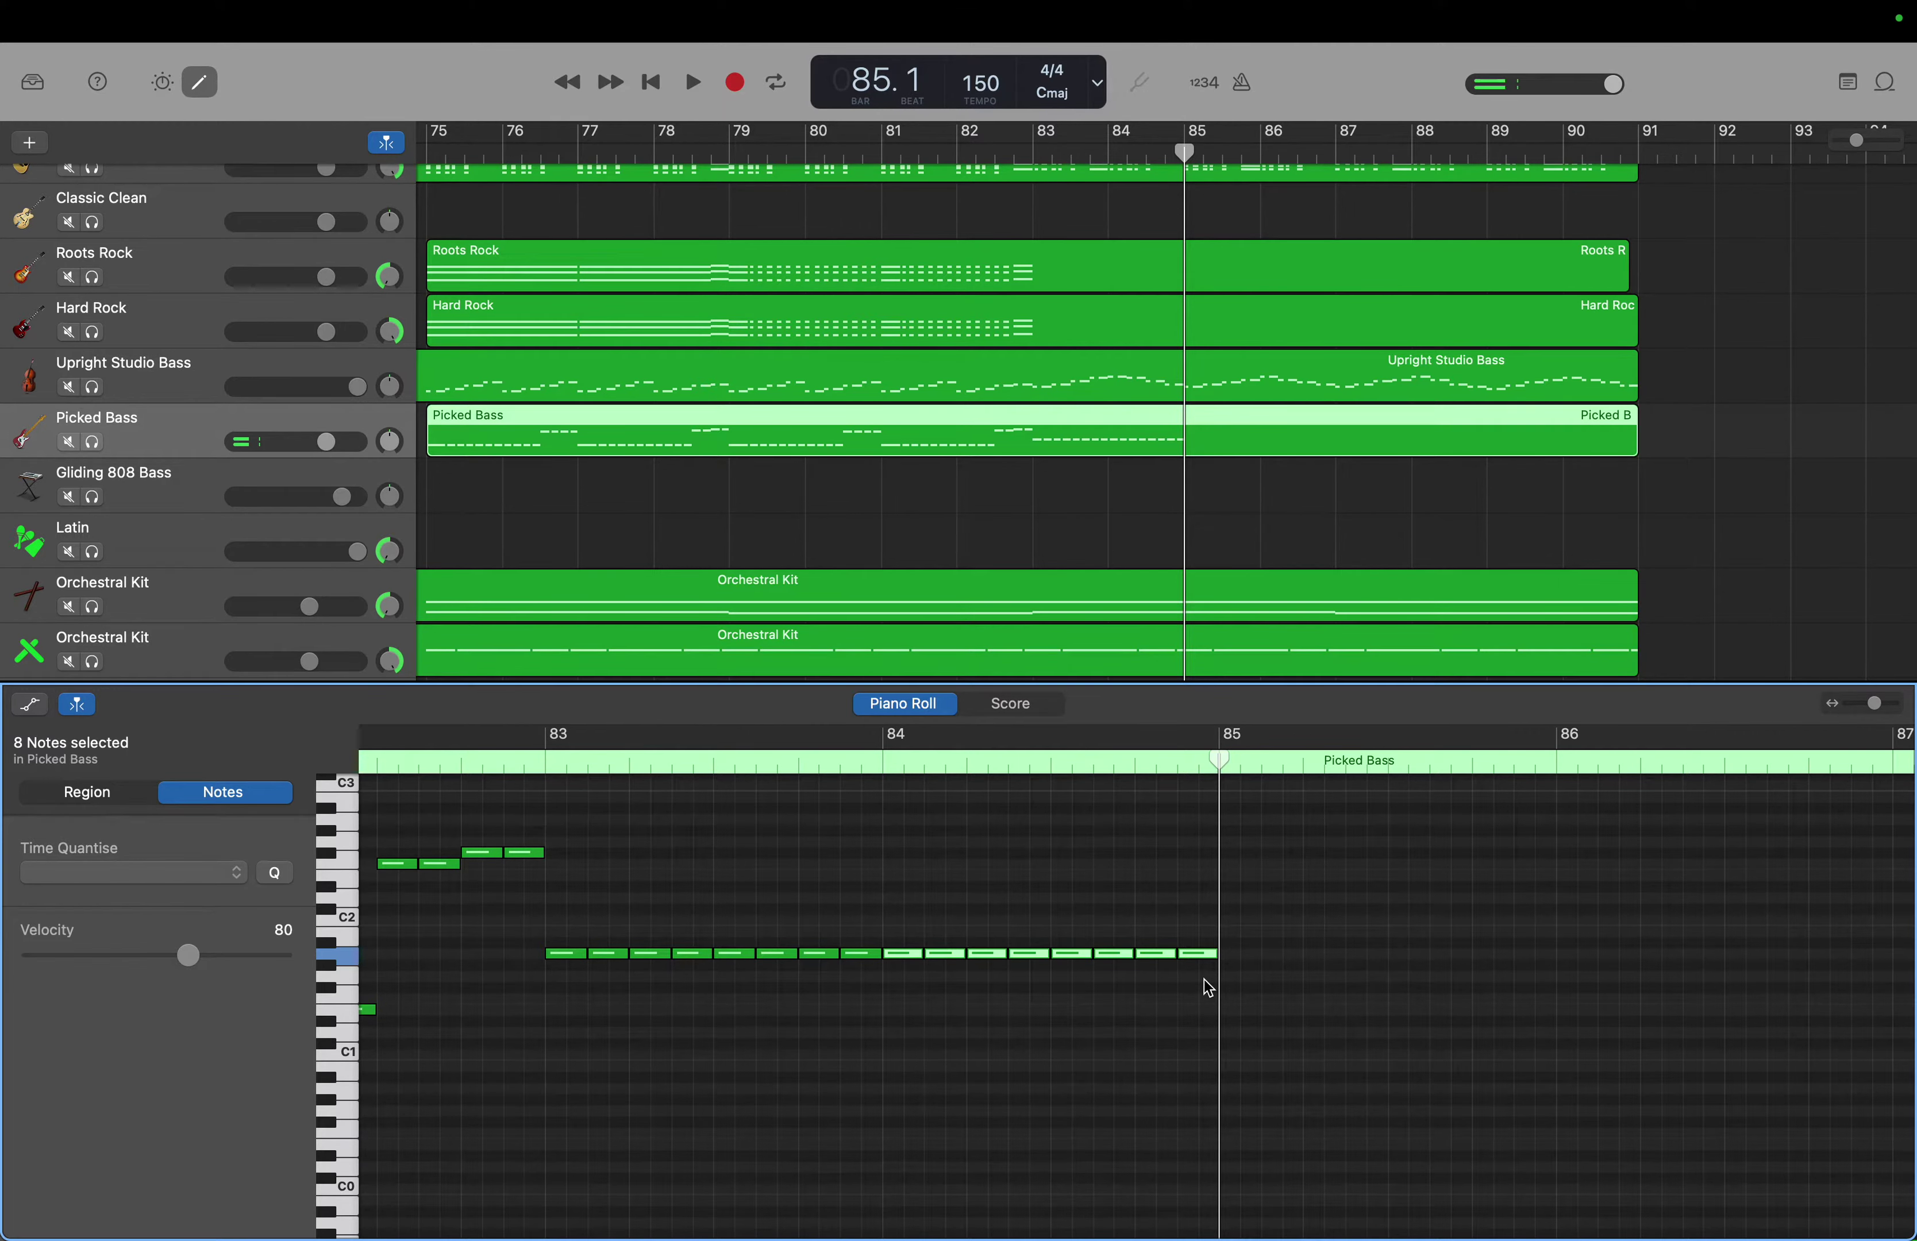
key(super+v)
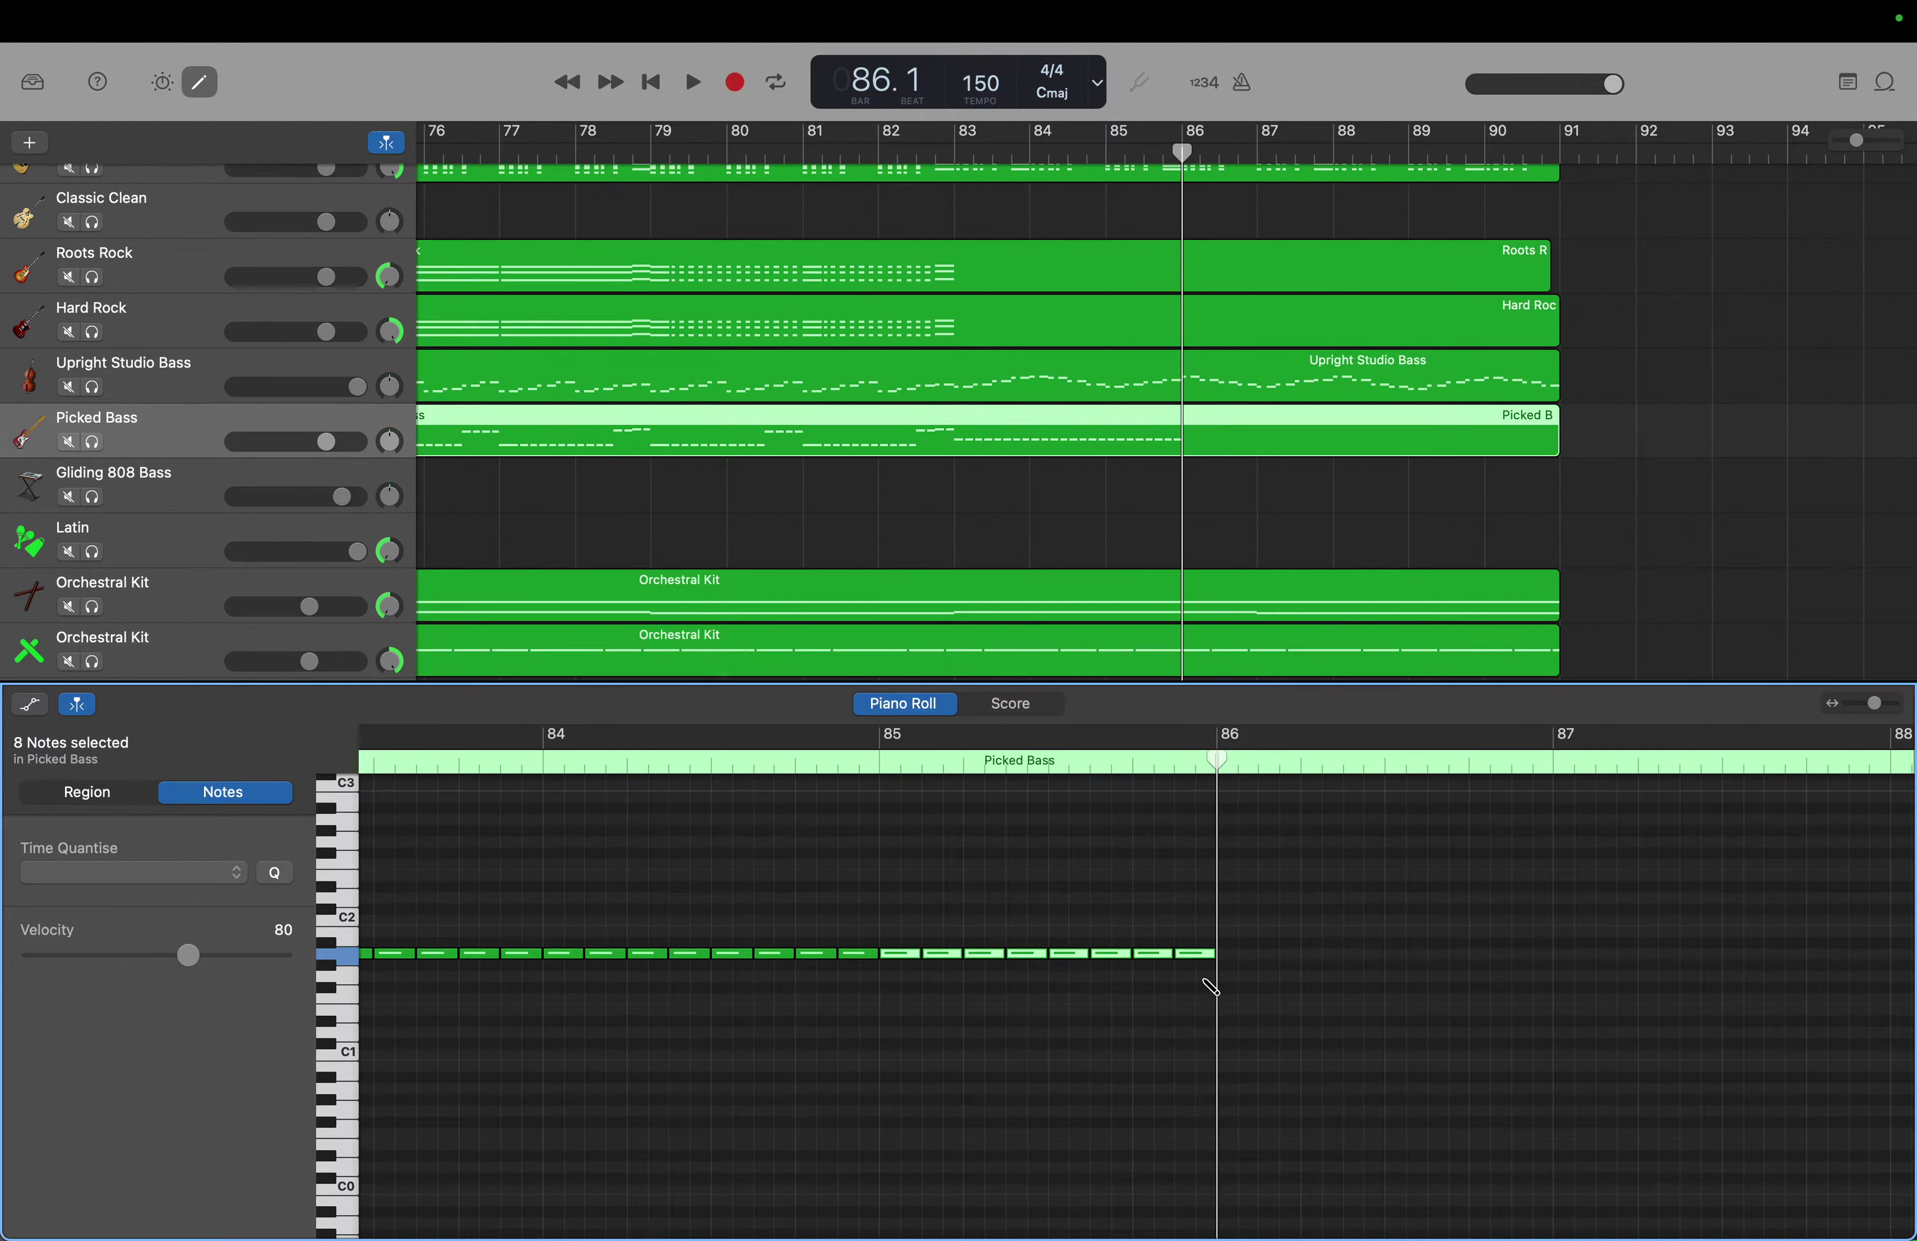
key(super+v)
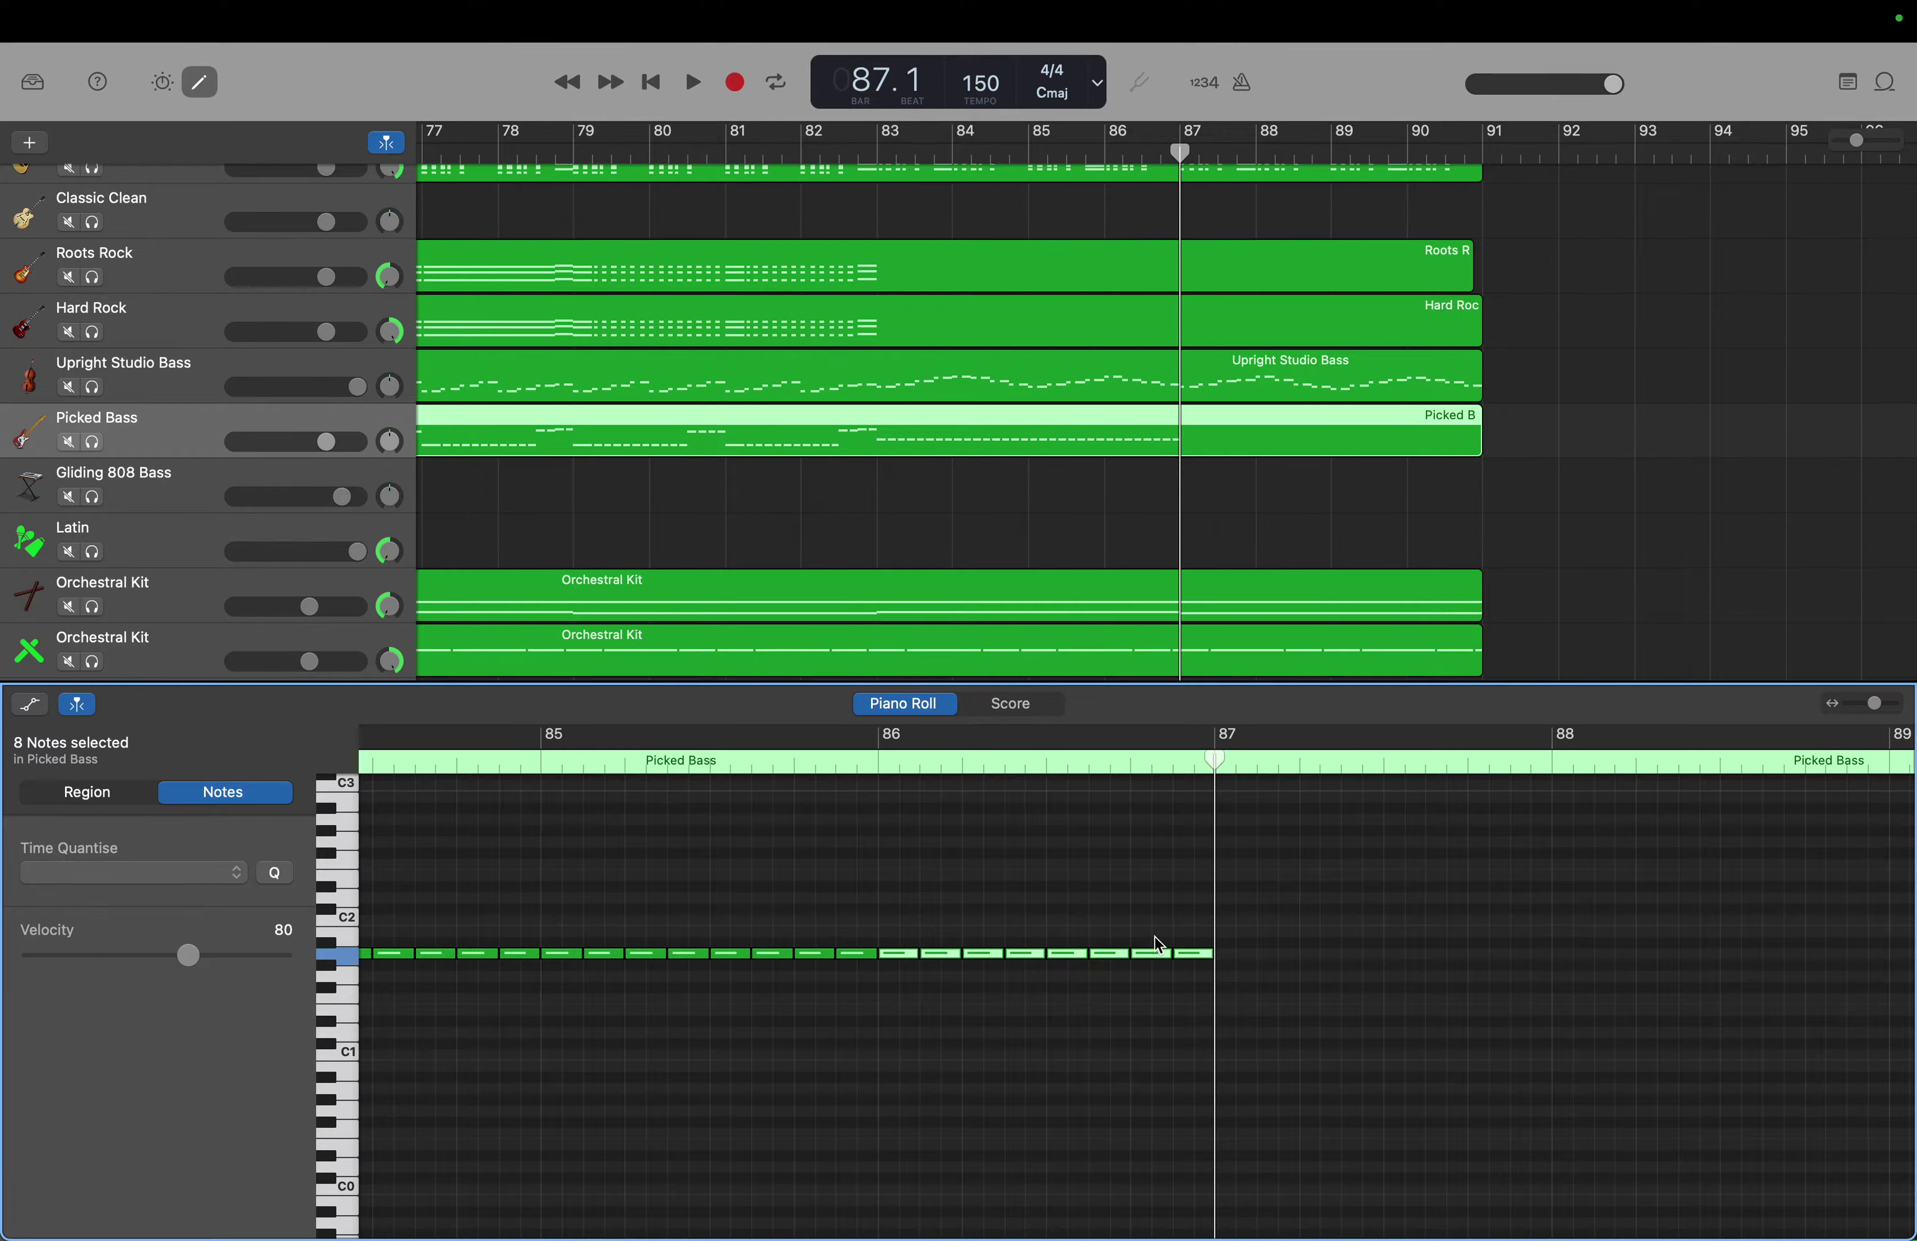
- Create an eighth note on A1 at the start of bar 87, followed by two sixteenth notes on the same pitch
right_click(1228, 959)
click(1233, 963)
right_click(1265, 959)
key(Escape)
right_click(1269, 961)
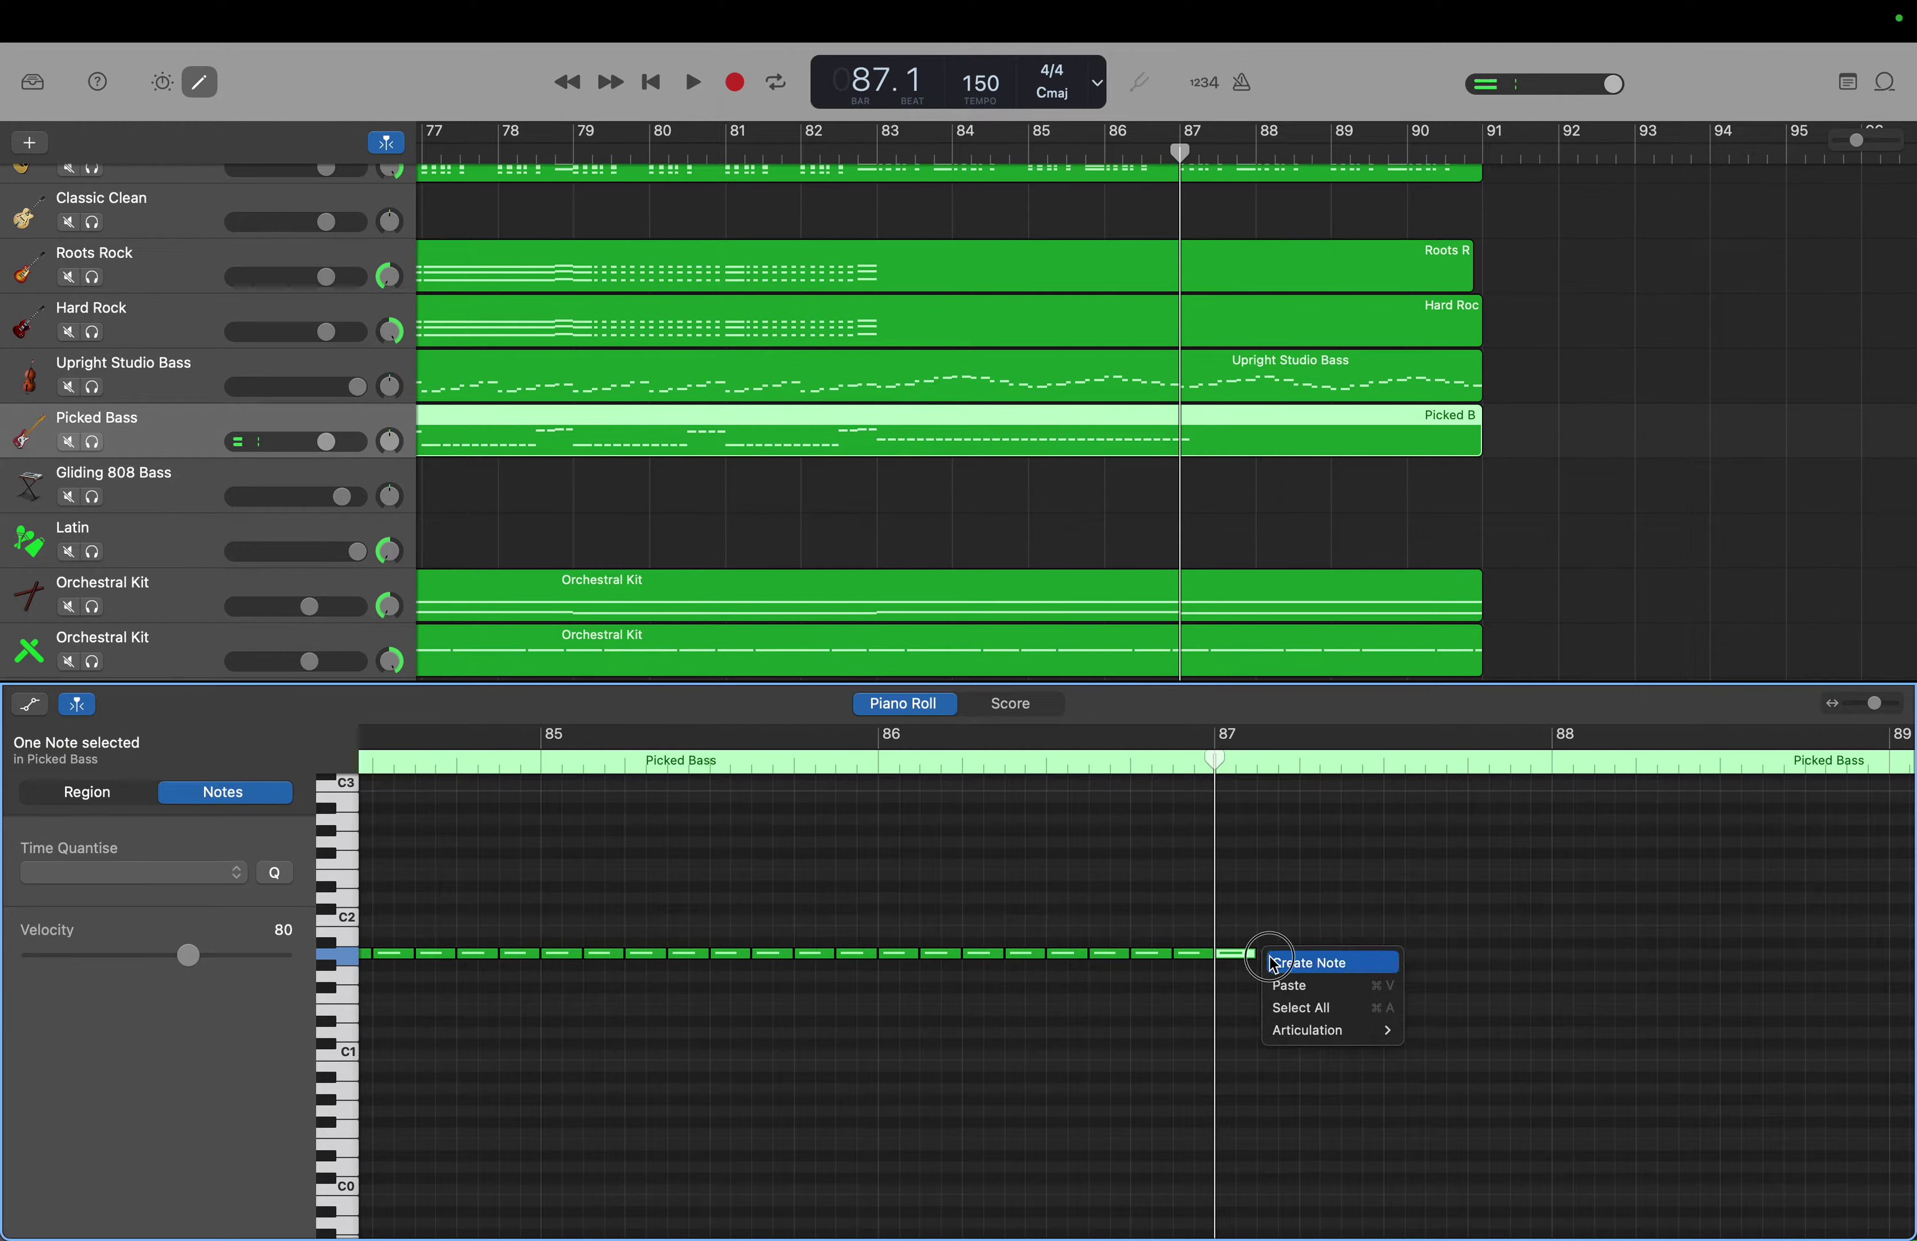
click(1274, 963)
drag(1292, 953, 1278, 958)
right_click(1286, 959)
click(1304, 965)
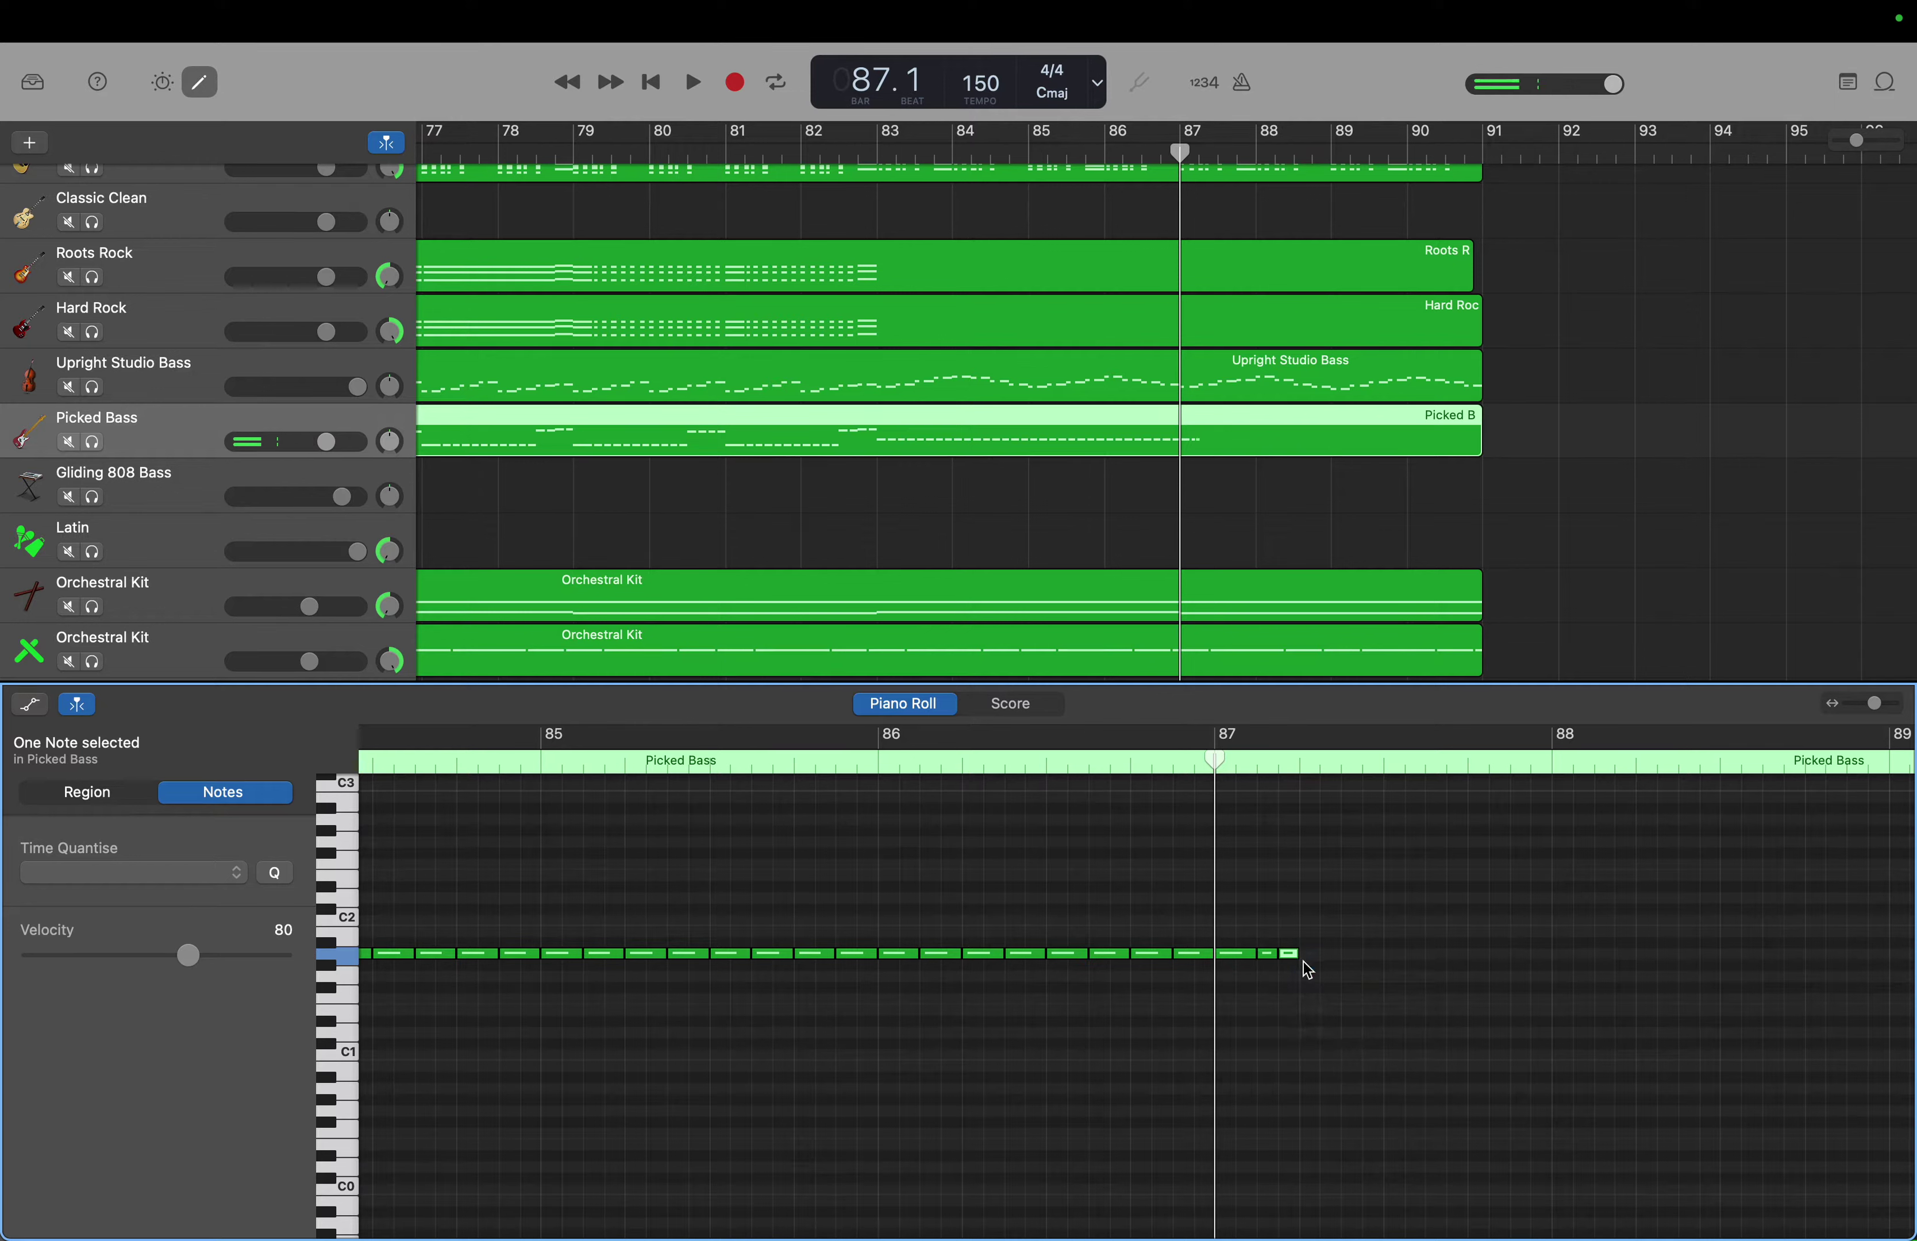
- Add four more sixteenth notes on A1 to complete the first half of bar 87
right_click(1305, 959)
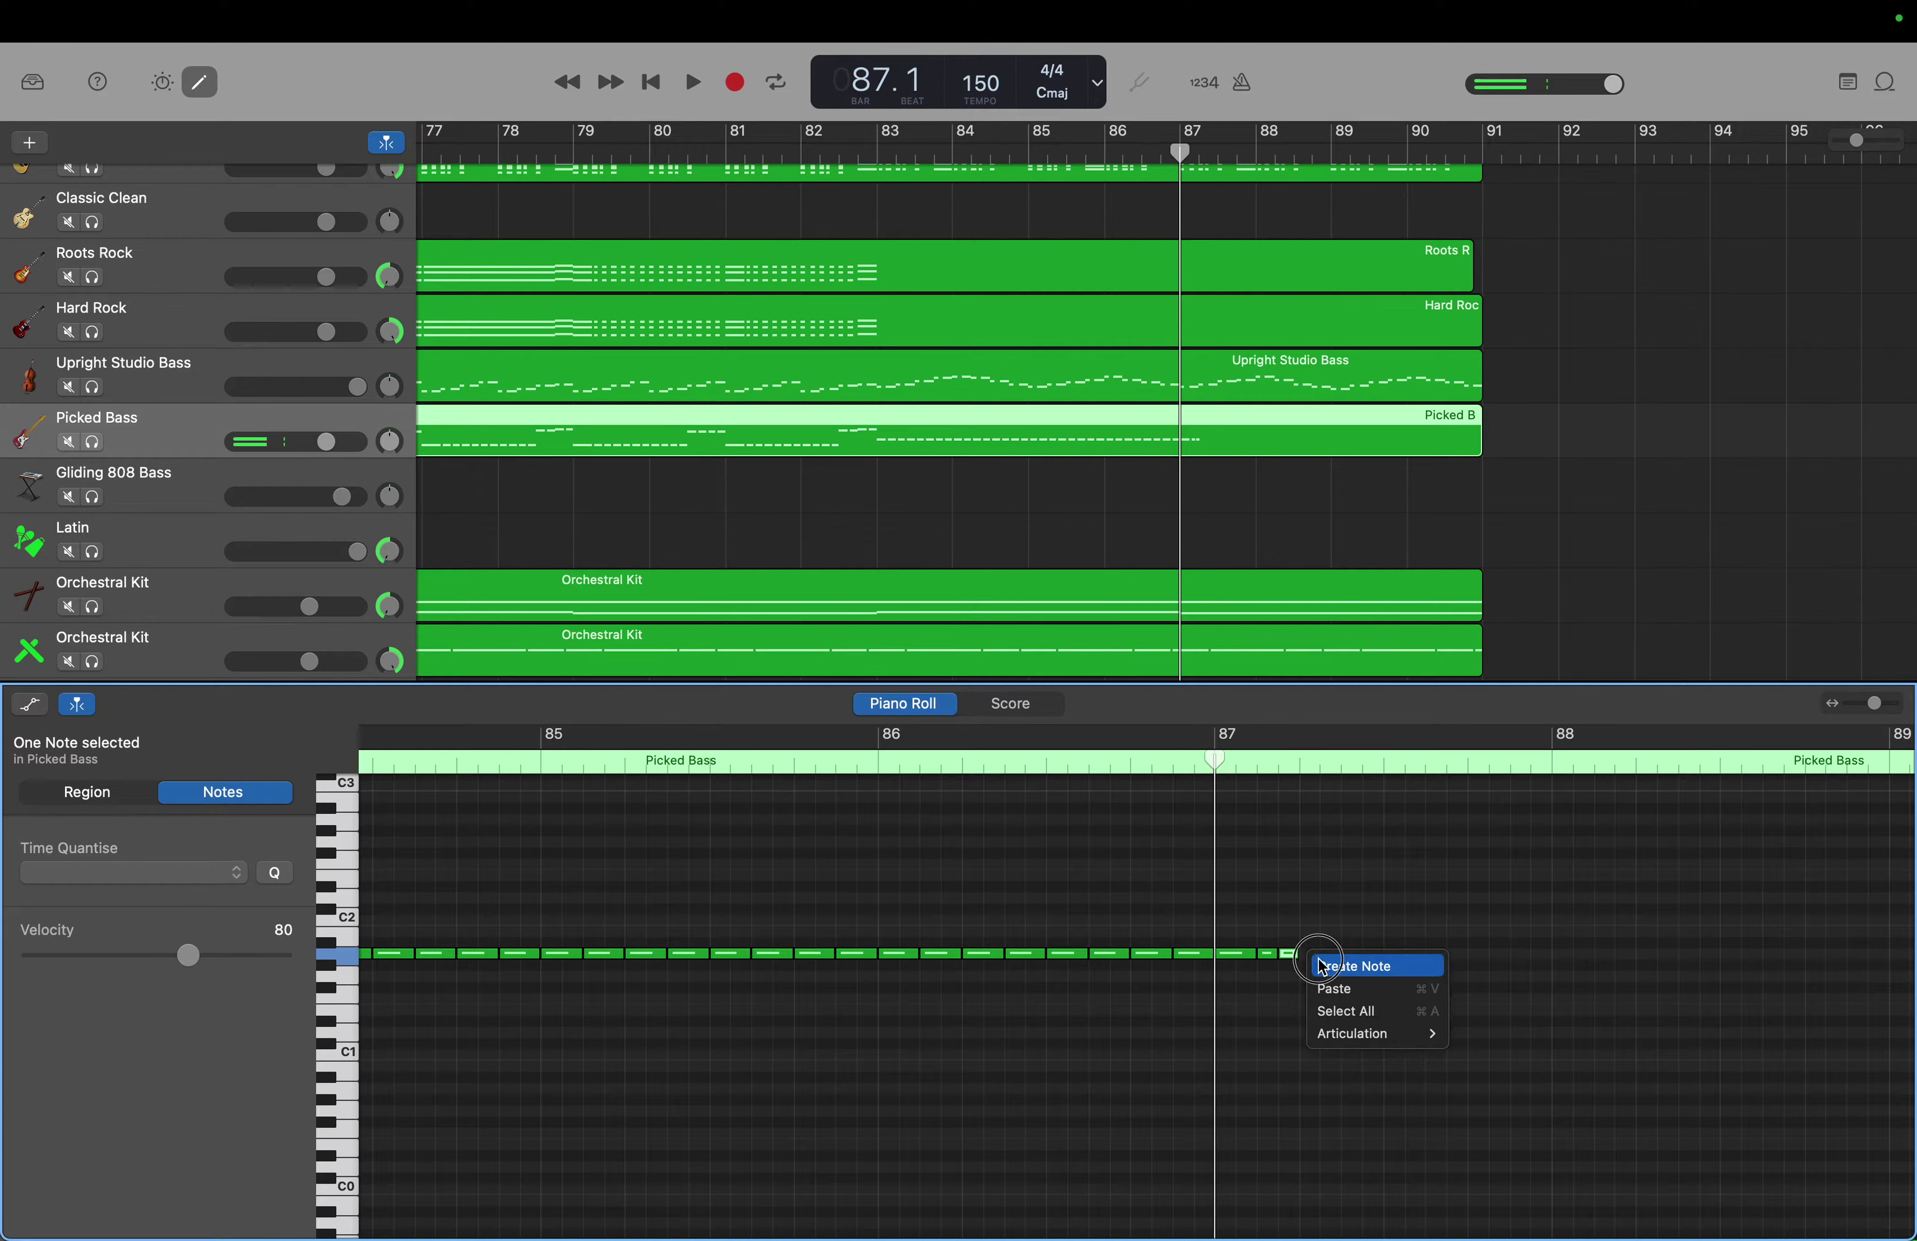
click(1322, 965)
right_click(1330, 960)
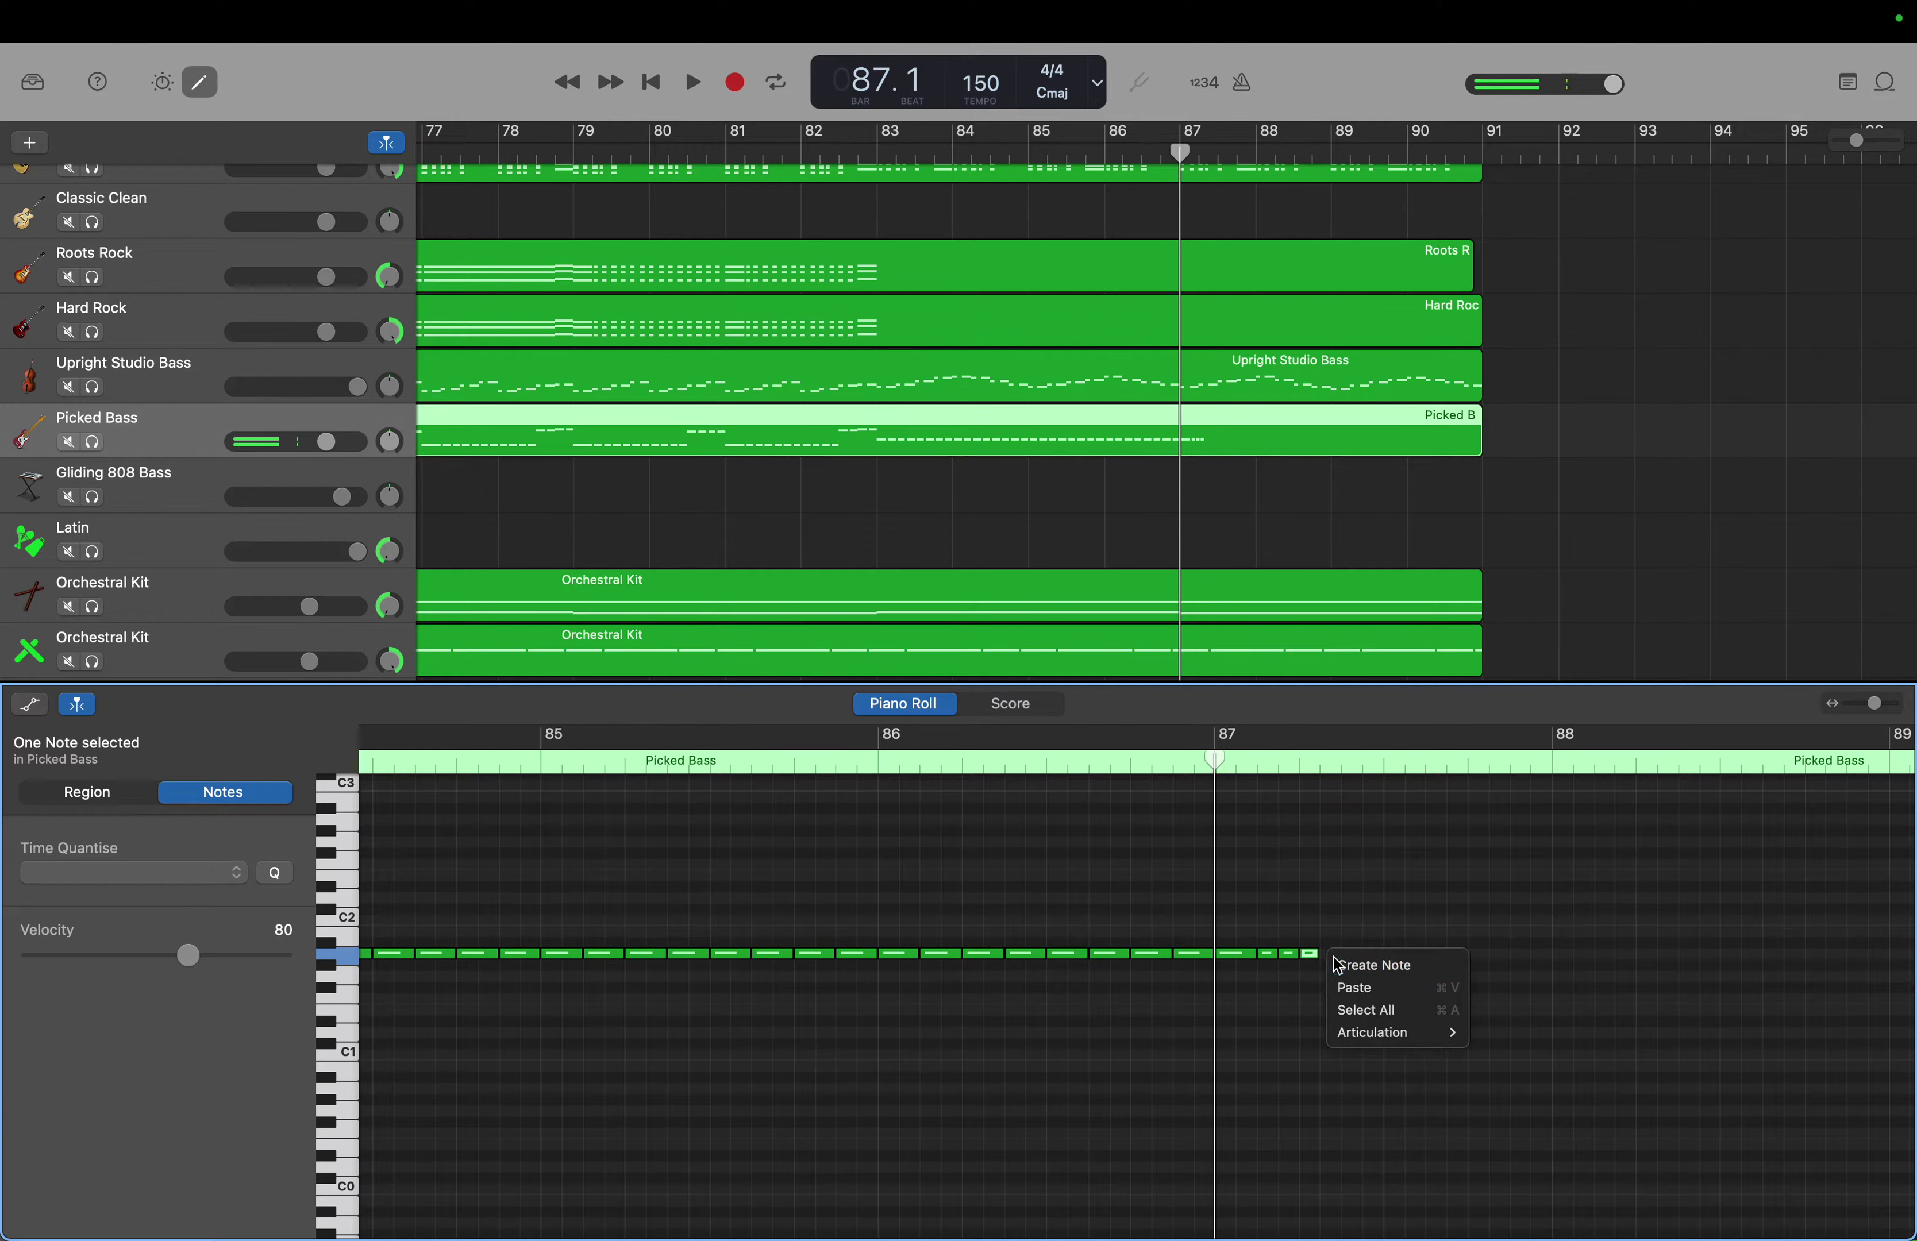
click(1336, 964)
right_click(1351, 960)
click(1358, 965)
right_click(1372, 963)
click(1379, 965)
- Repeat the last four sixteenth notes to fill bar 87, and copy the whole bar's pattern into bars 88 to 90
drag(1217, 761, 1382, 761)
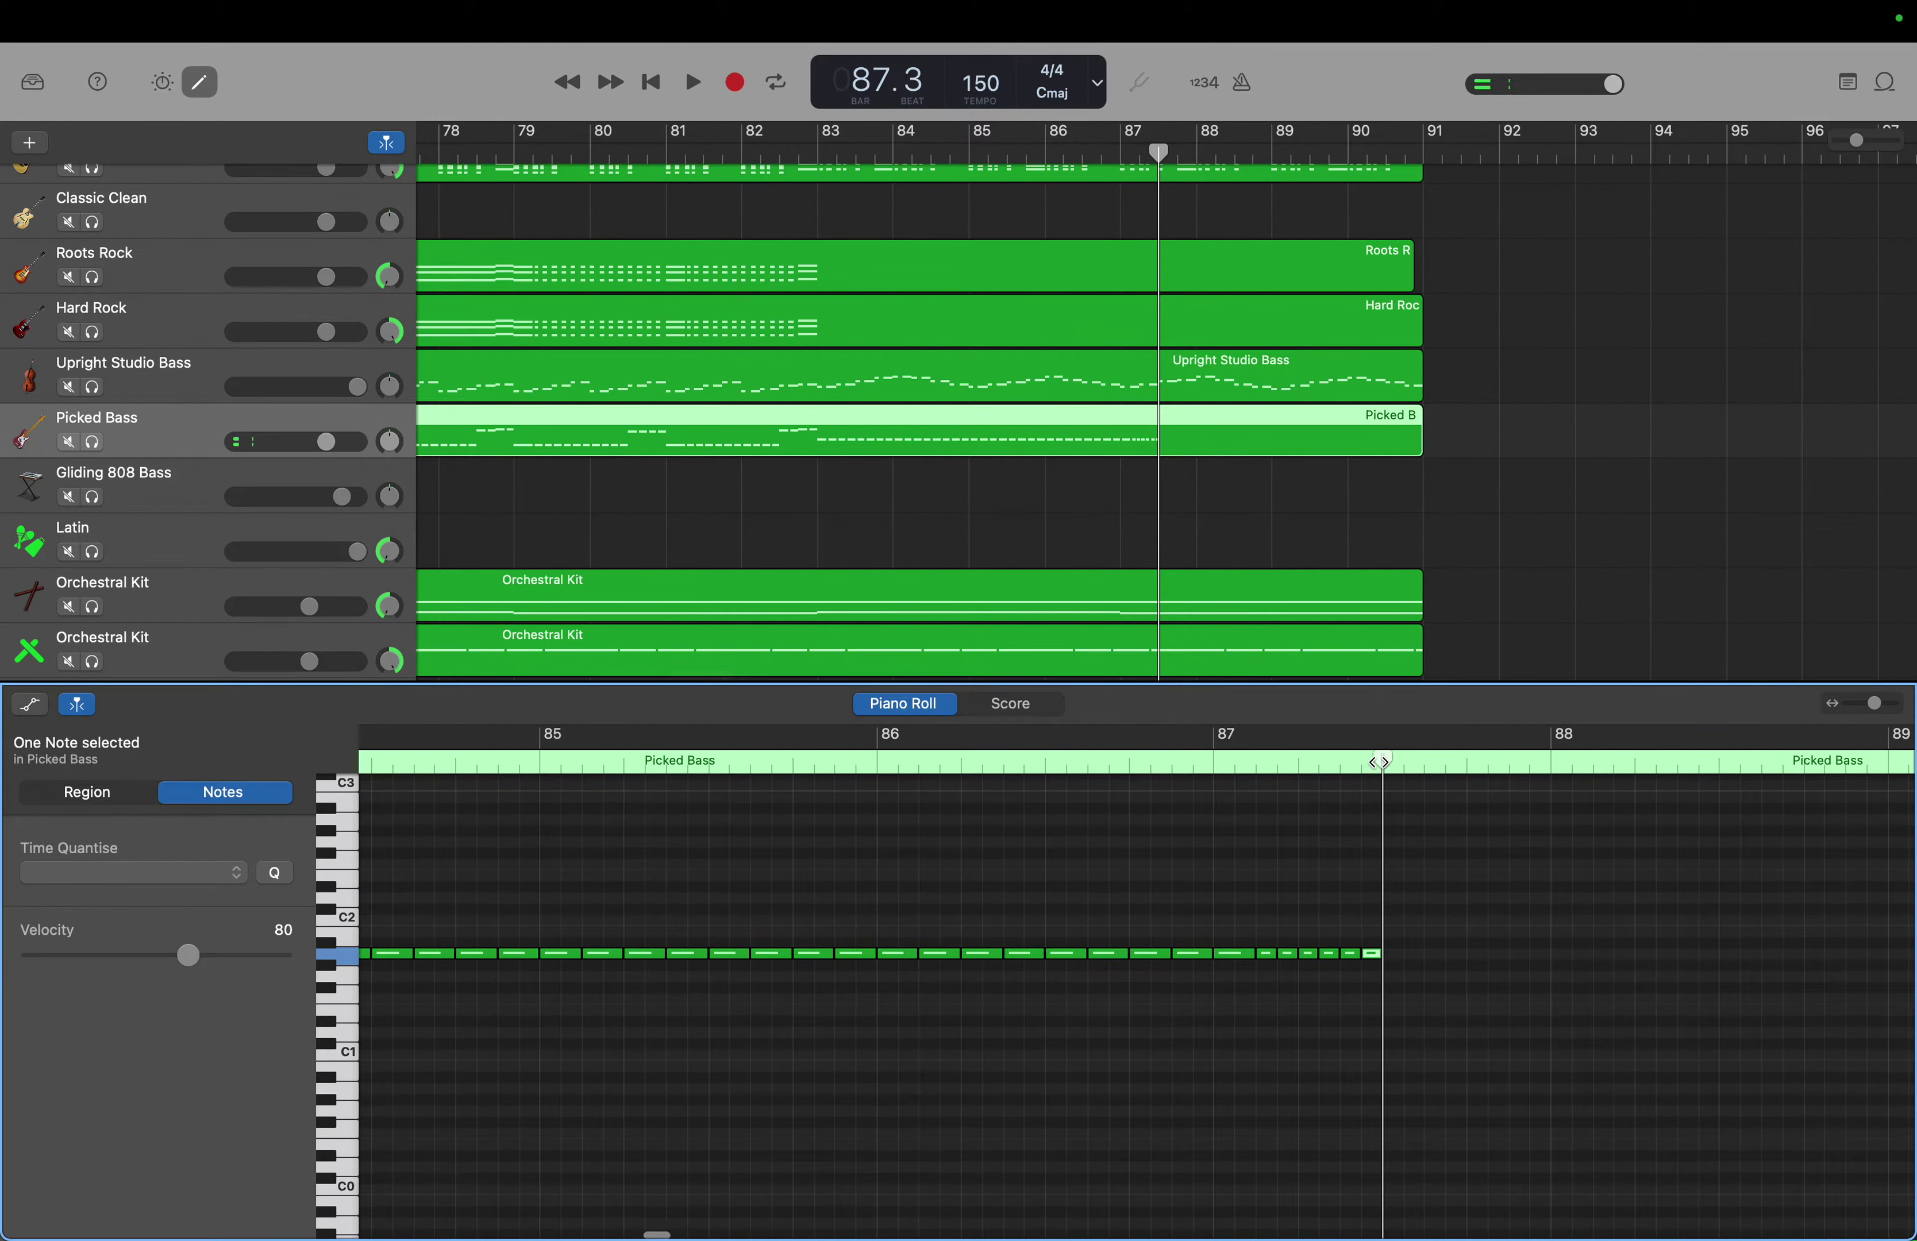
drag(1302, 927, 1370, 975)
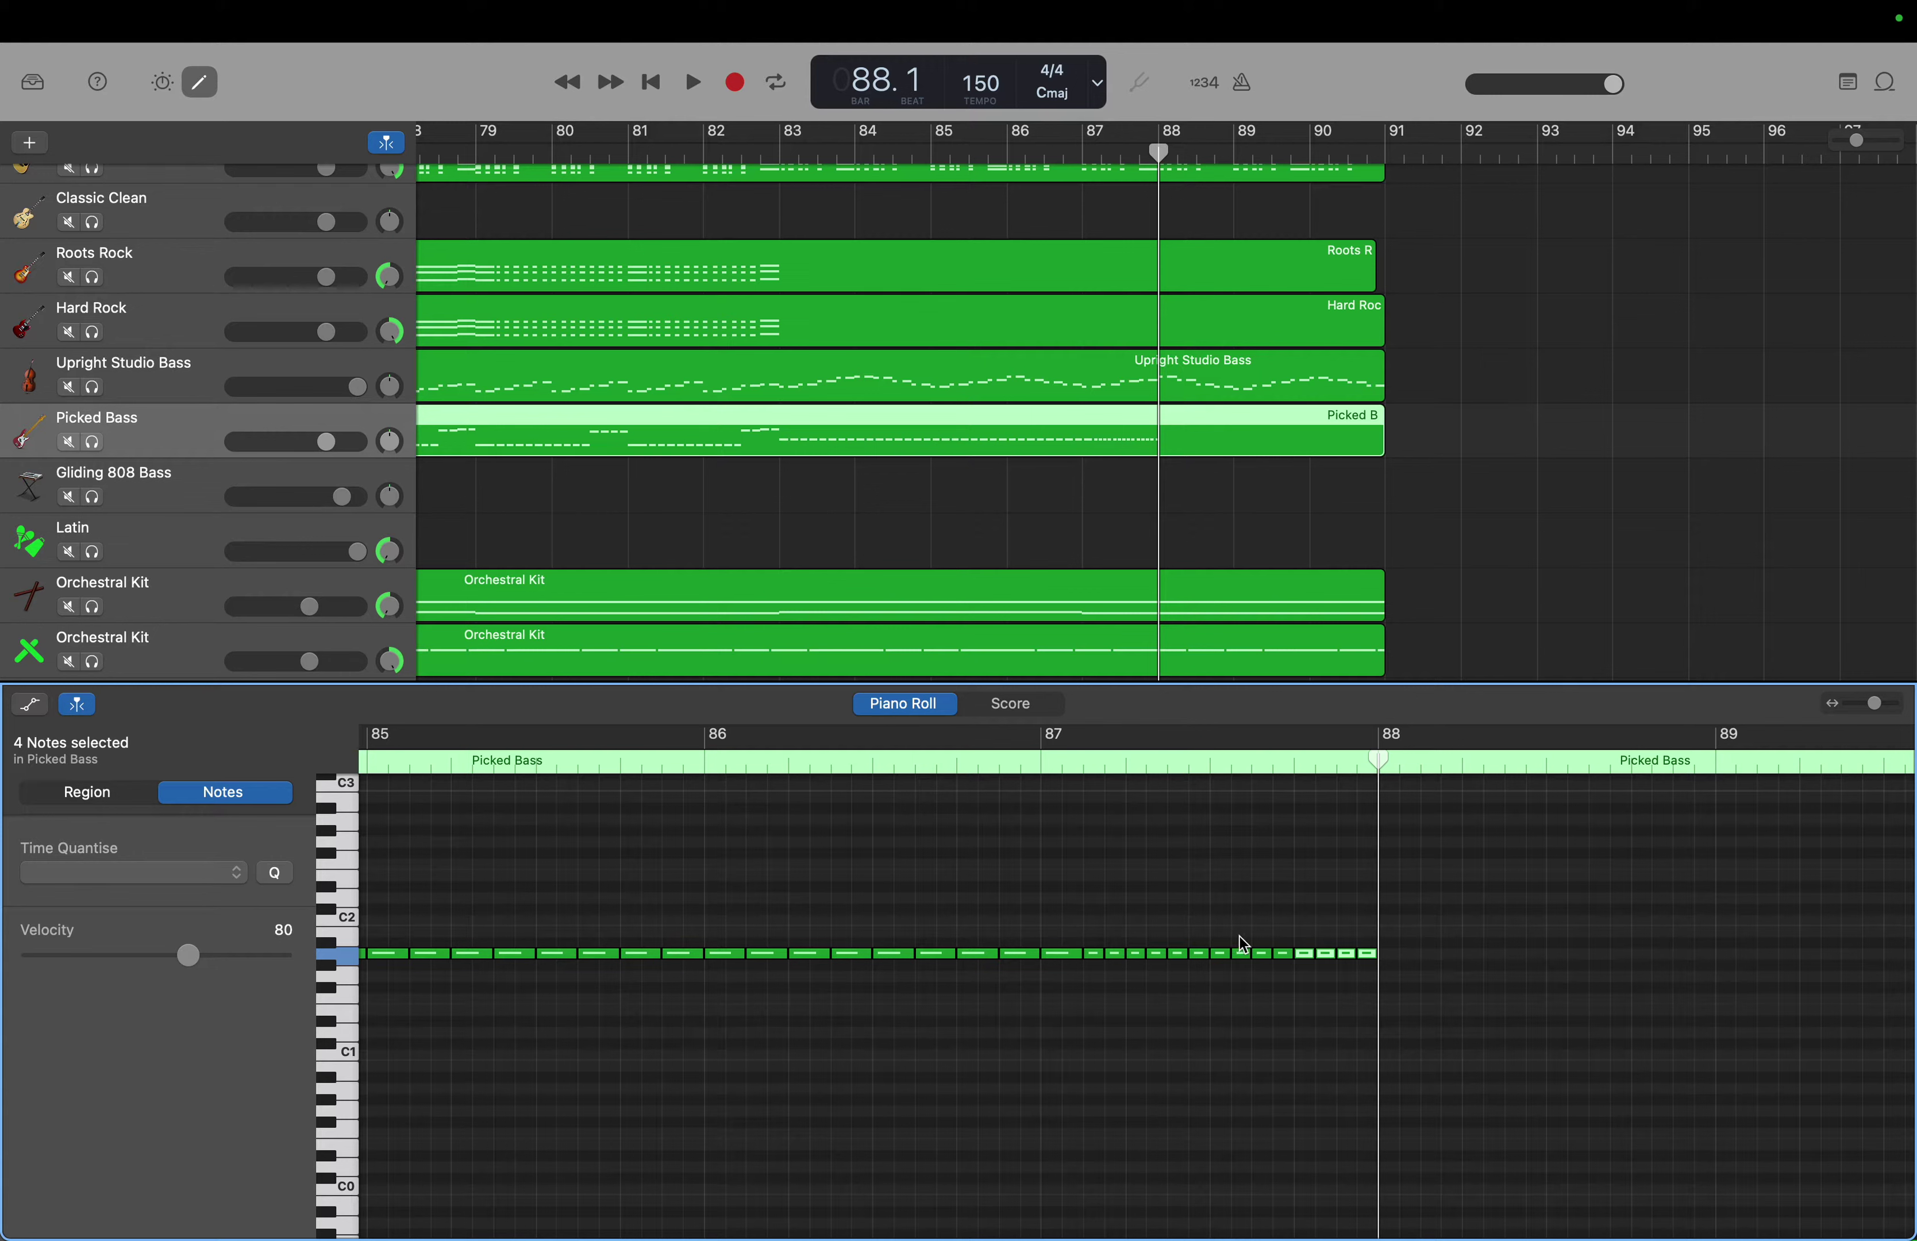
drag(1066, 924, 1369, 1021)
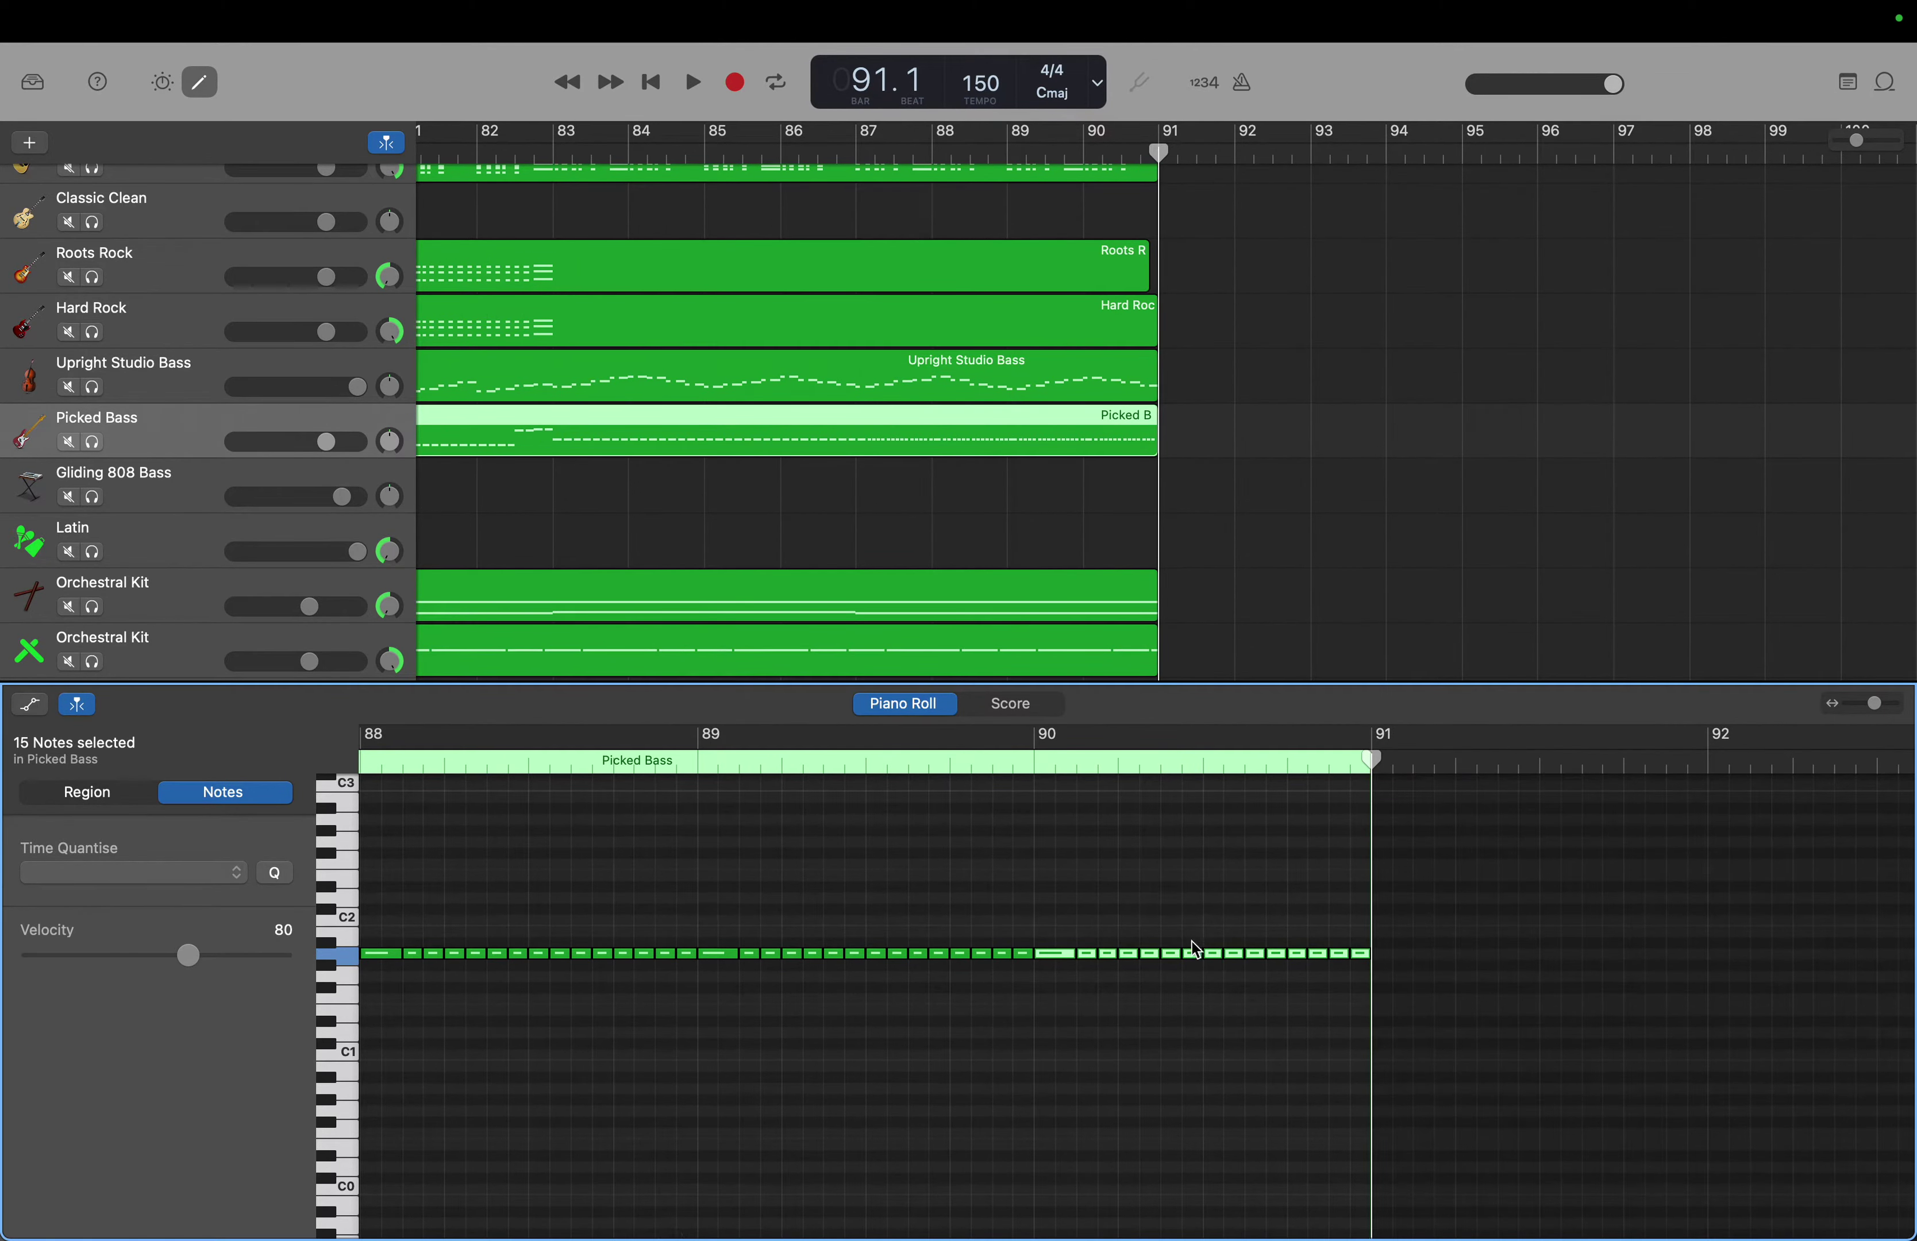
- Lower the notes in bar 90 by two semitones to G1, and raise those in its second half an octave to G2
drag(1067, 959, 1068, 981)
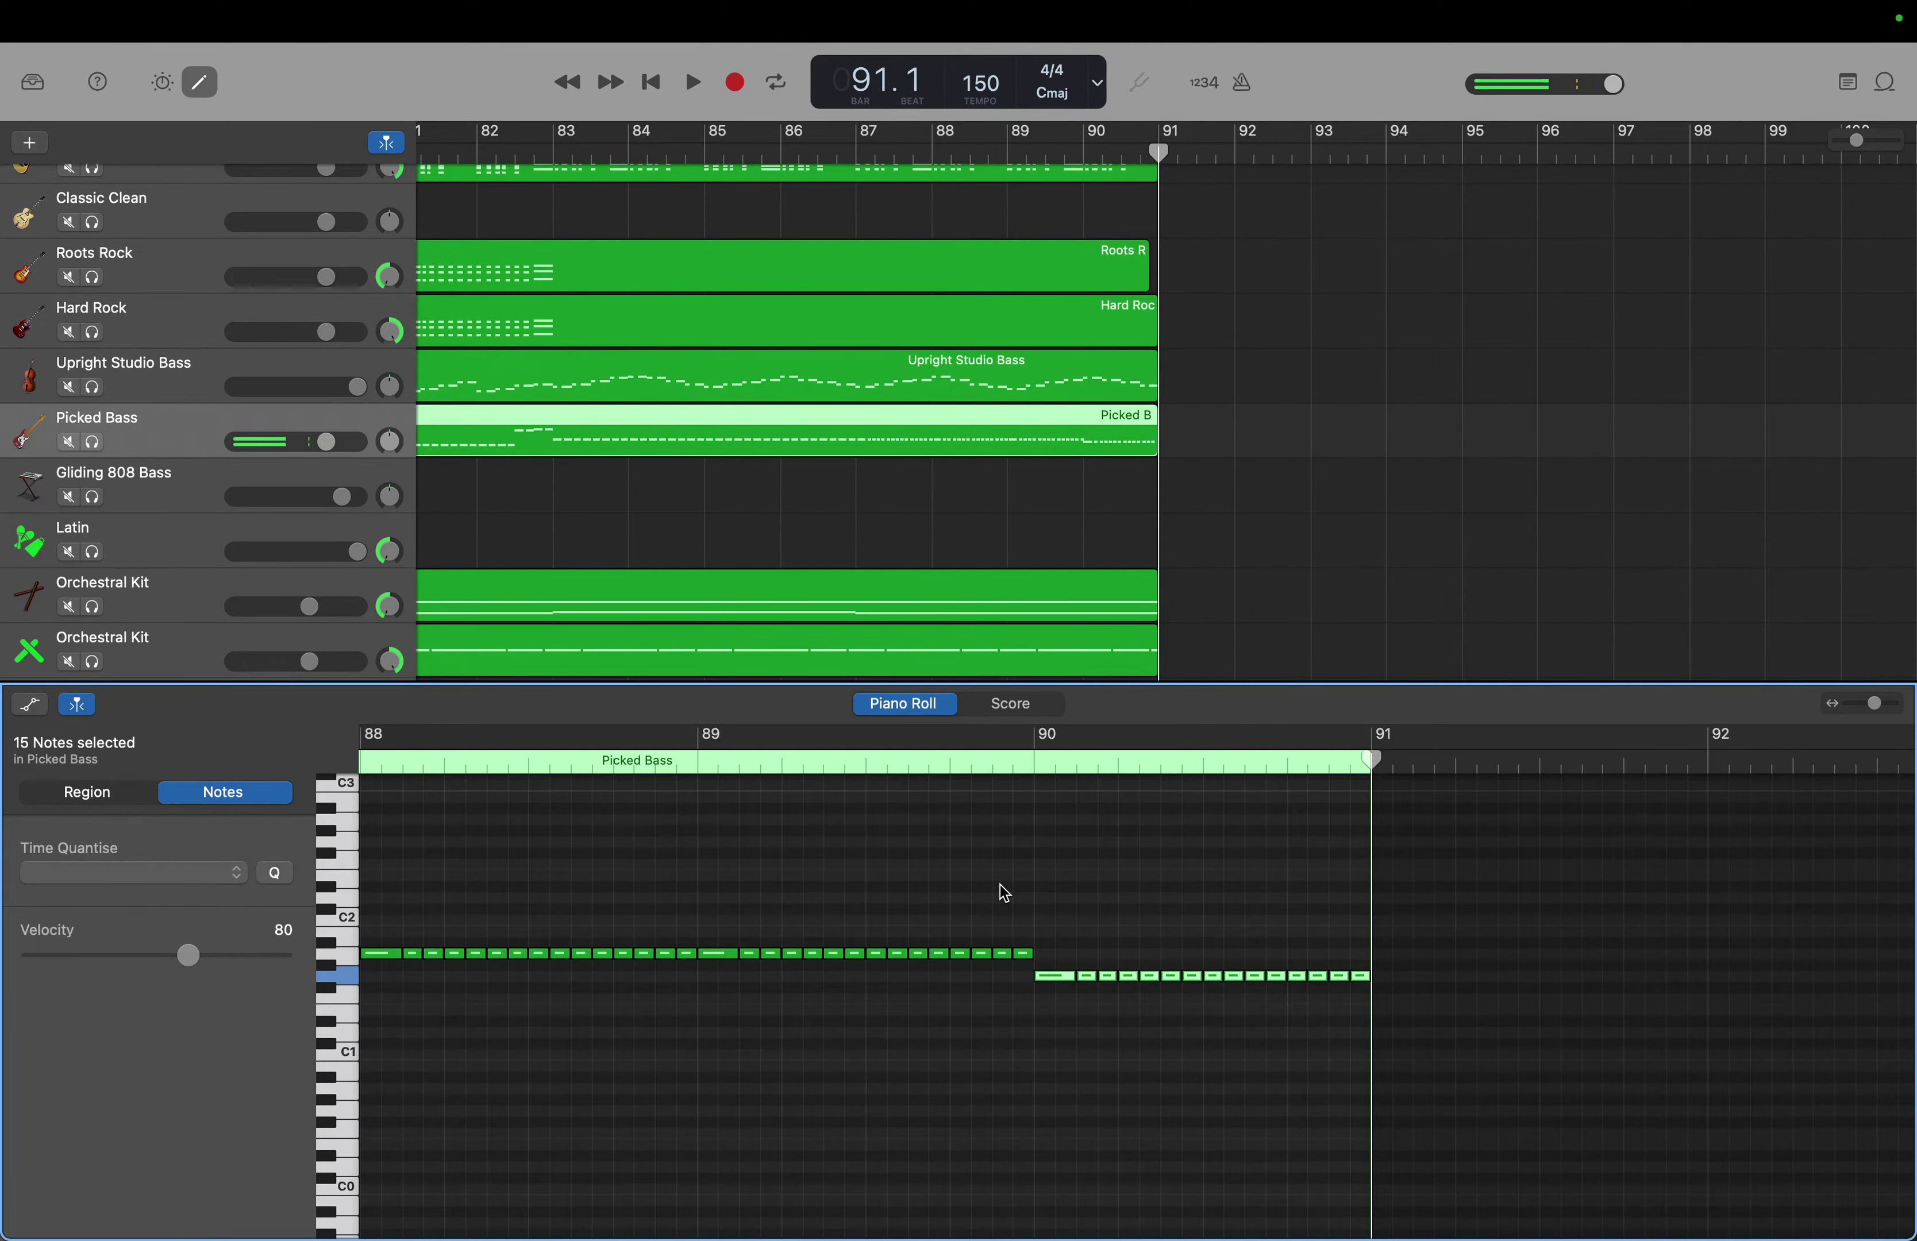
scroll(822, 884, left, 2)
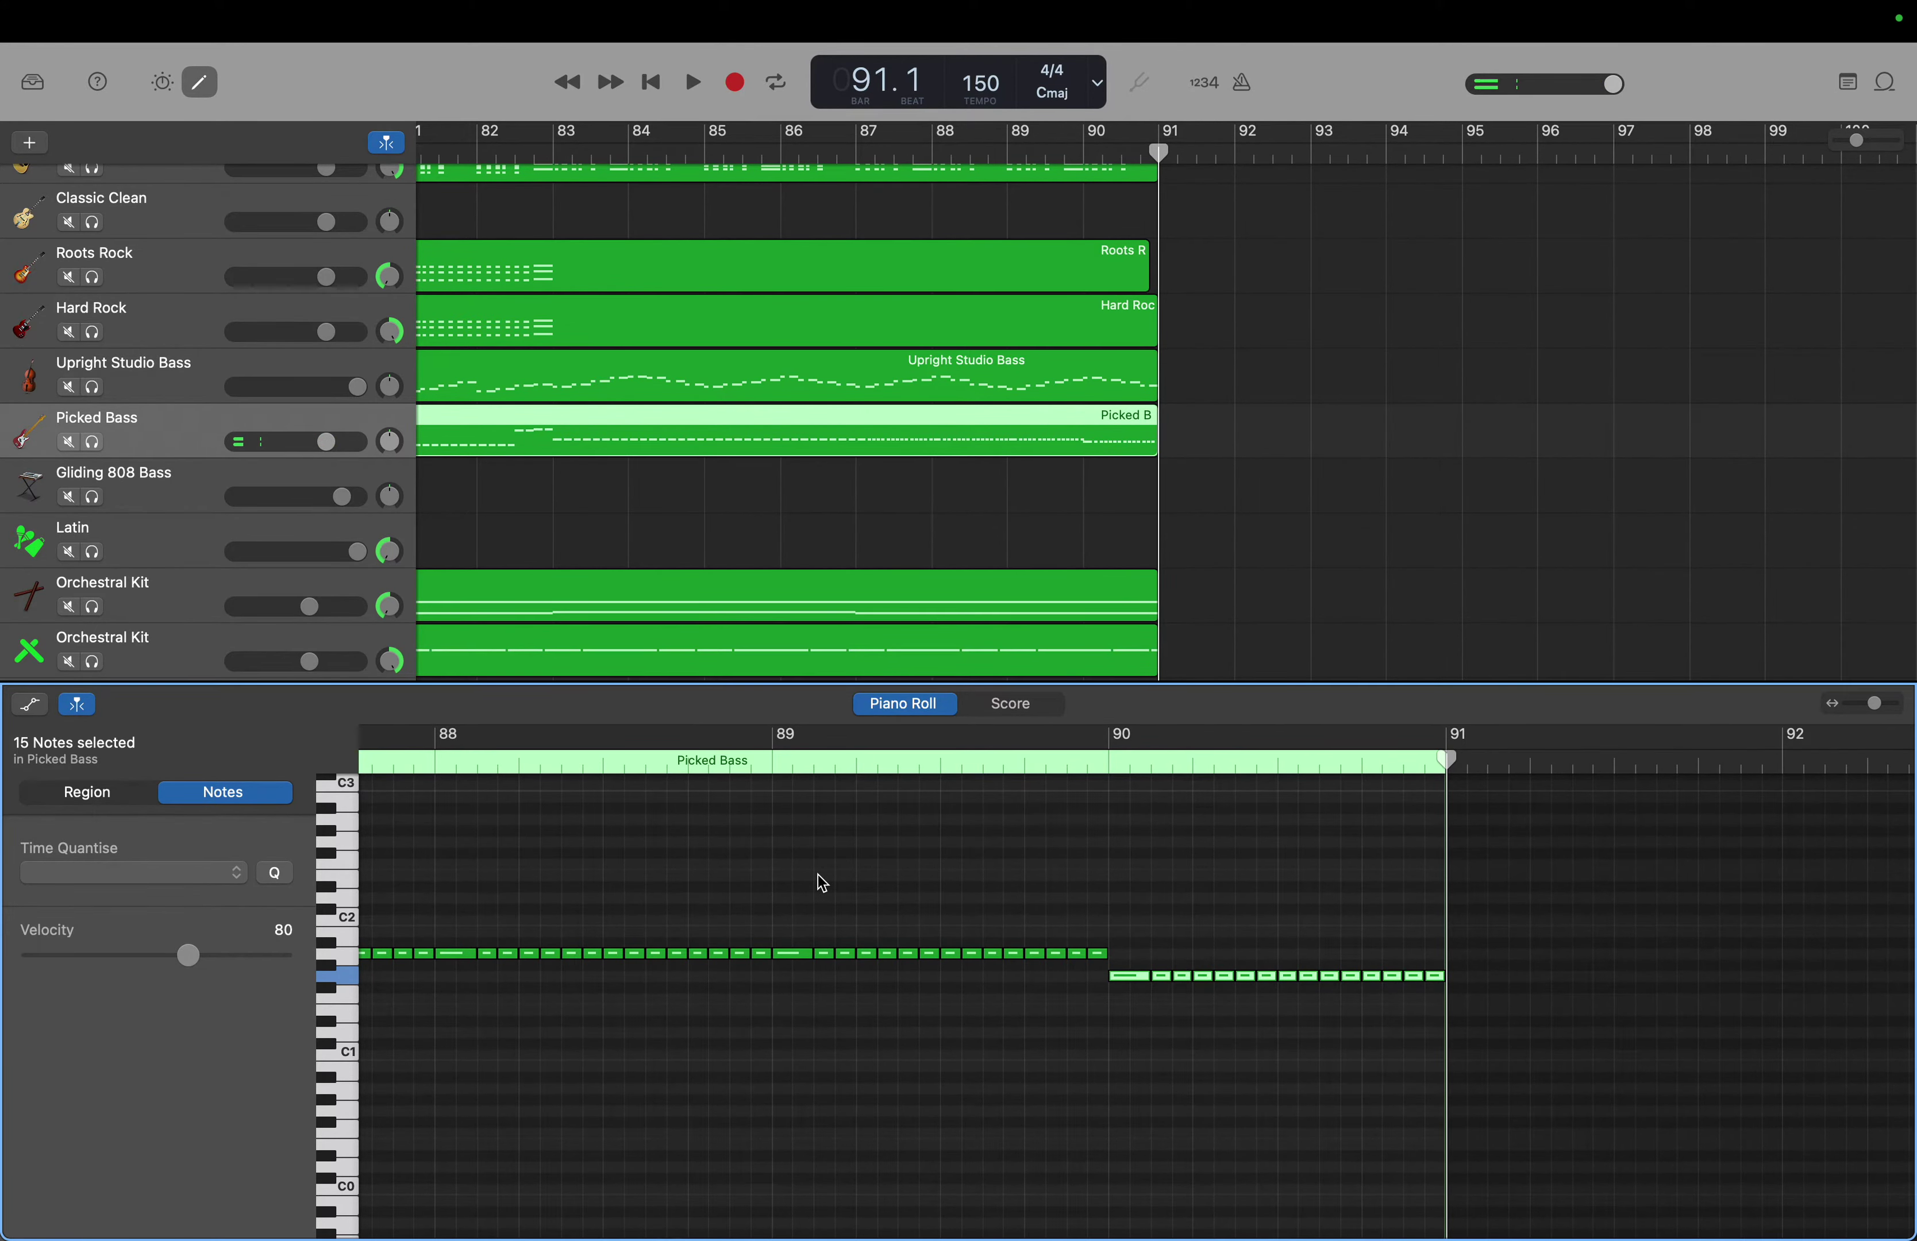
scroll(822, 884, left, 20)
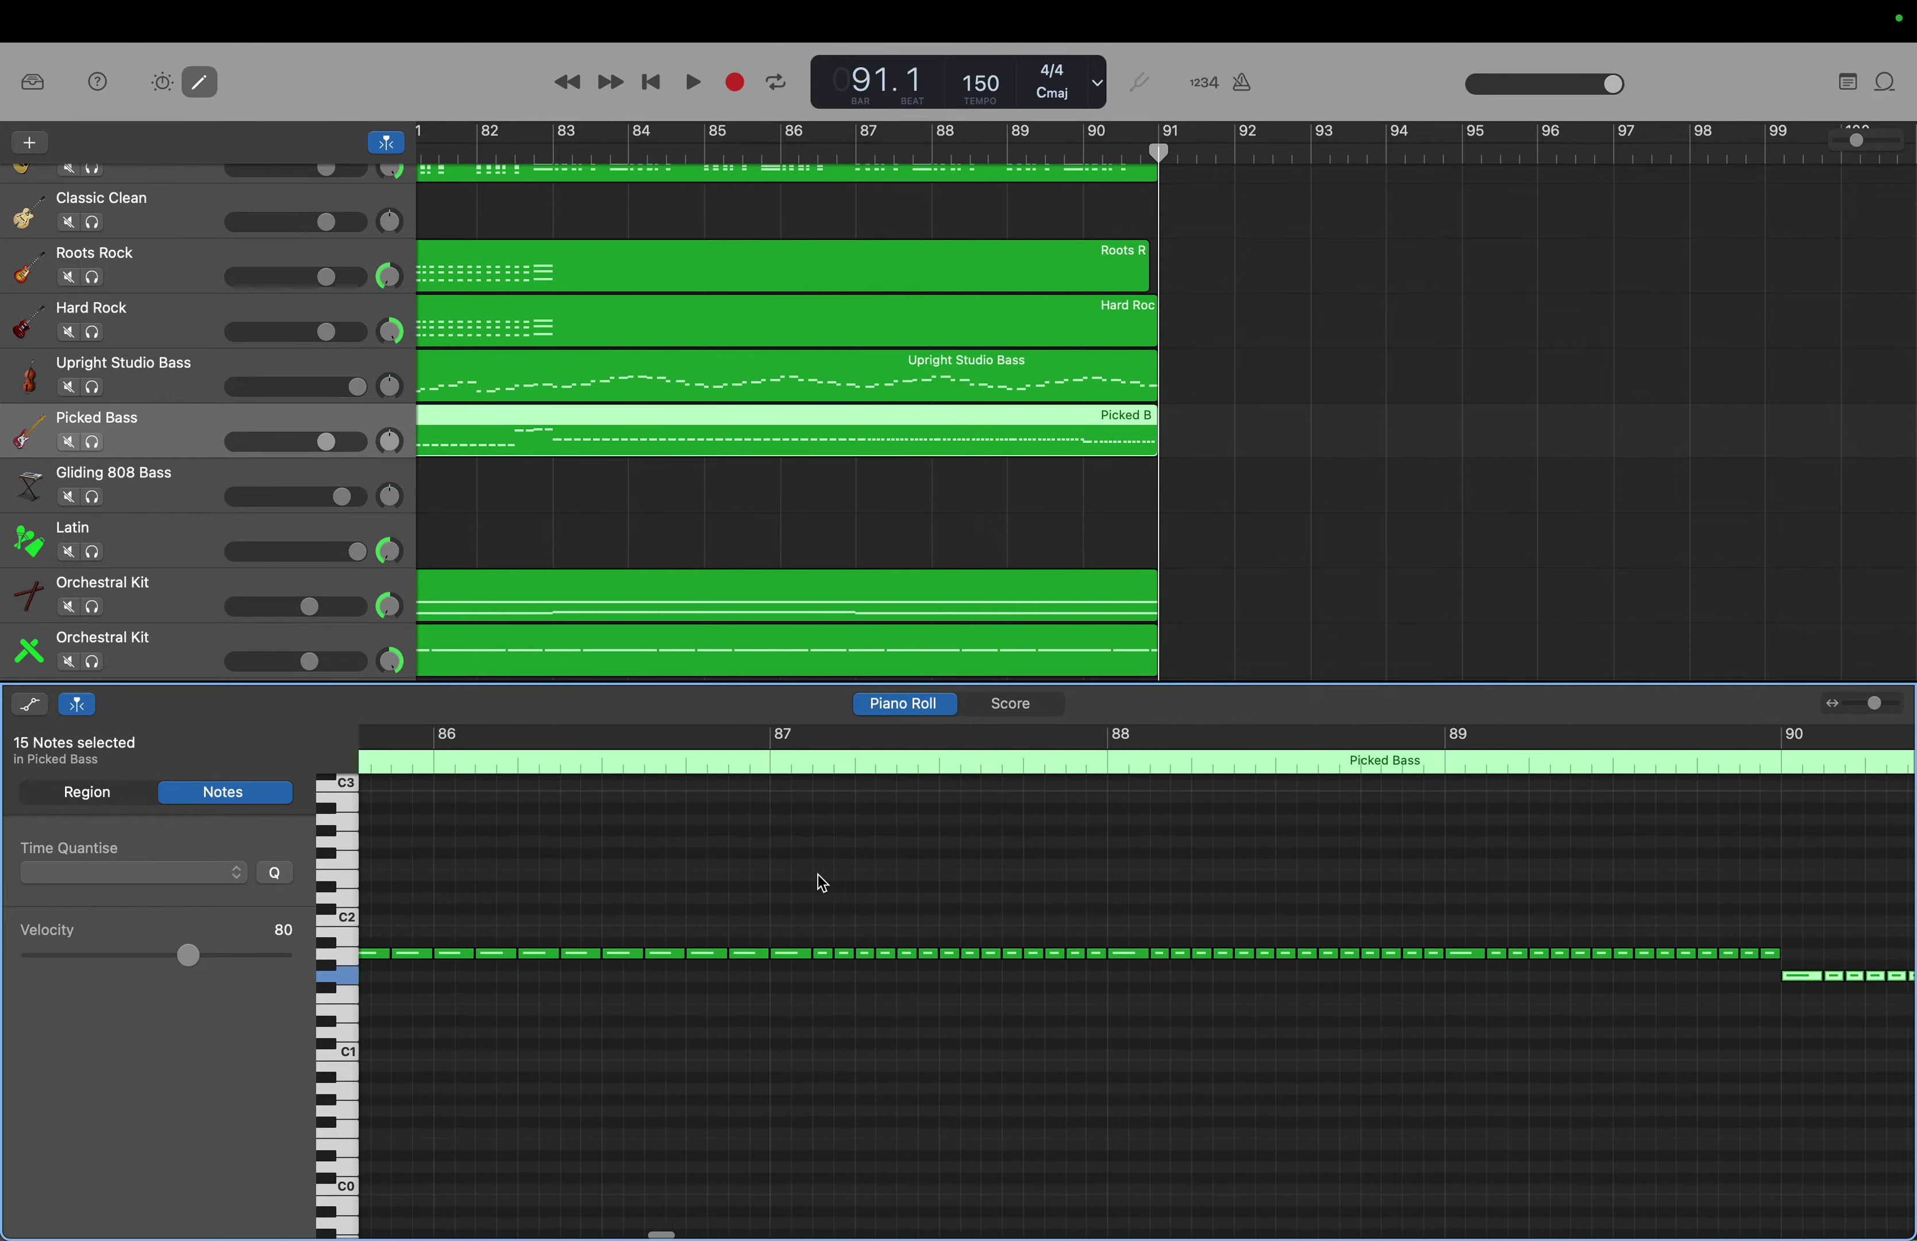
scroll(822, 884, left, 1)
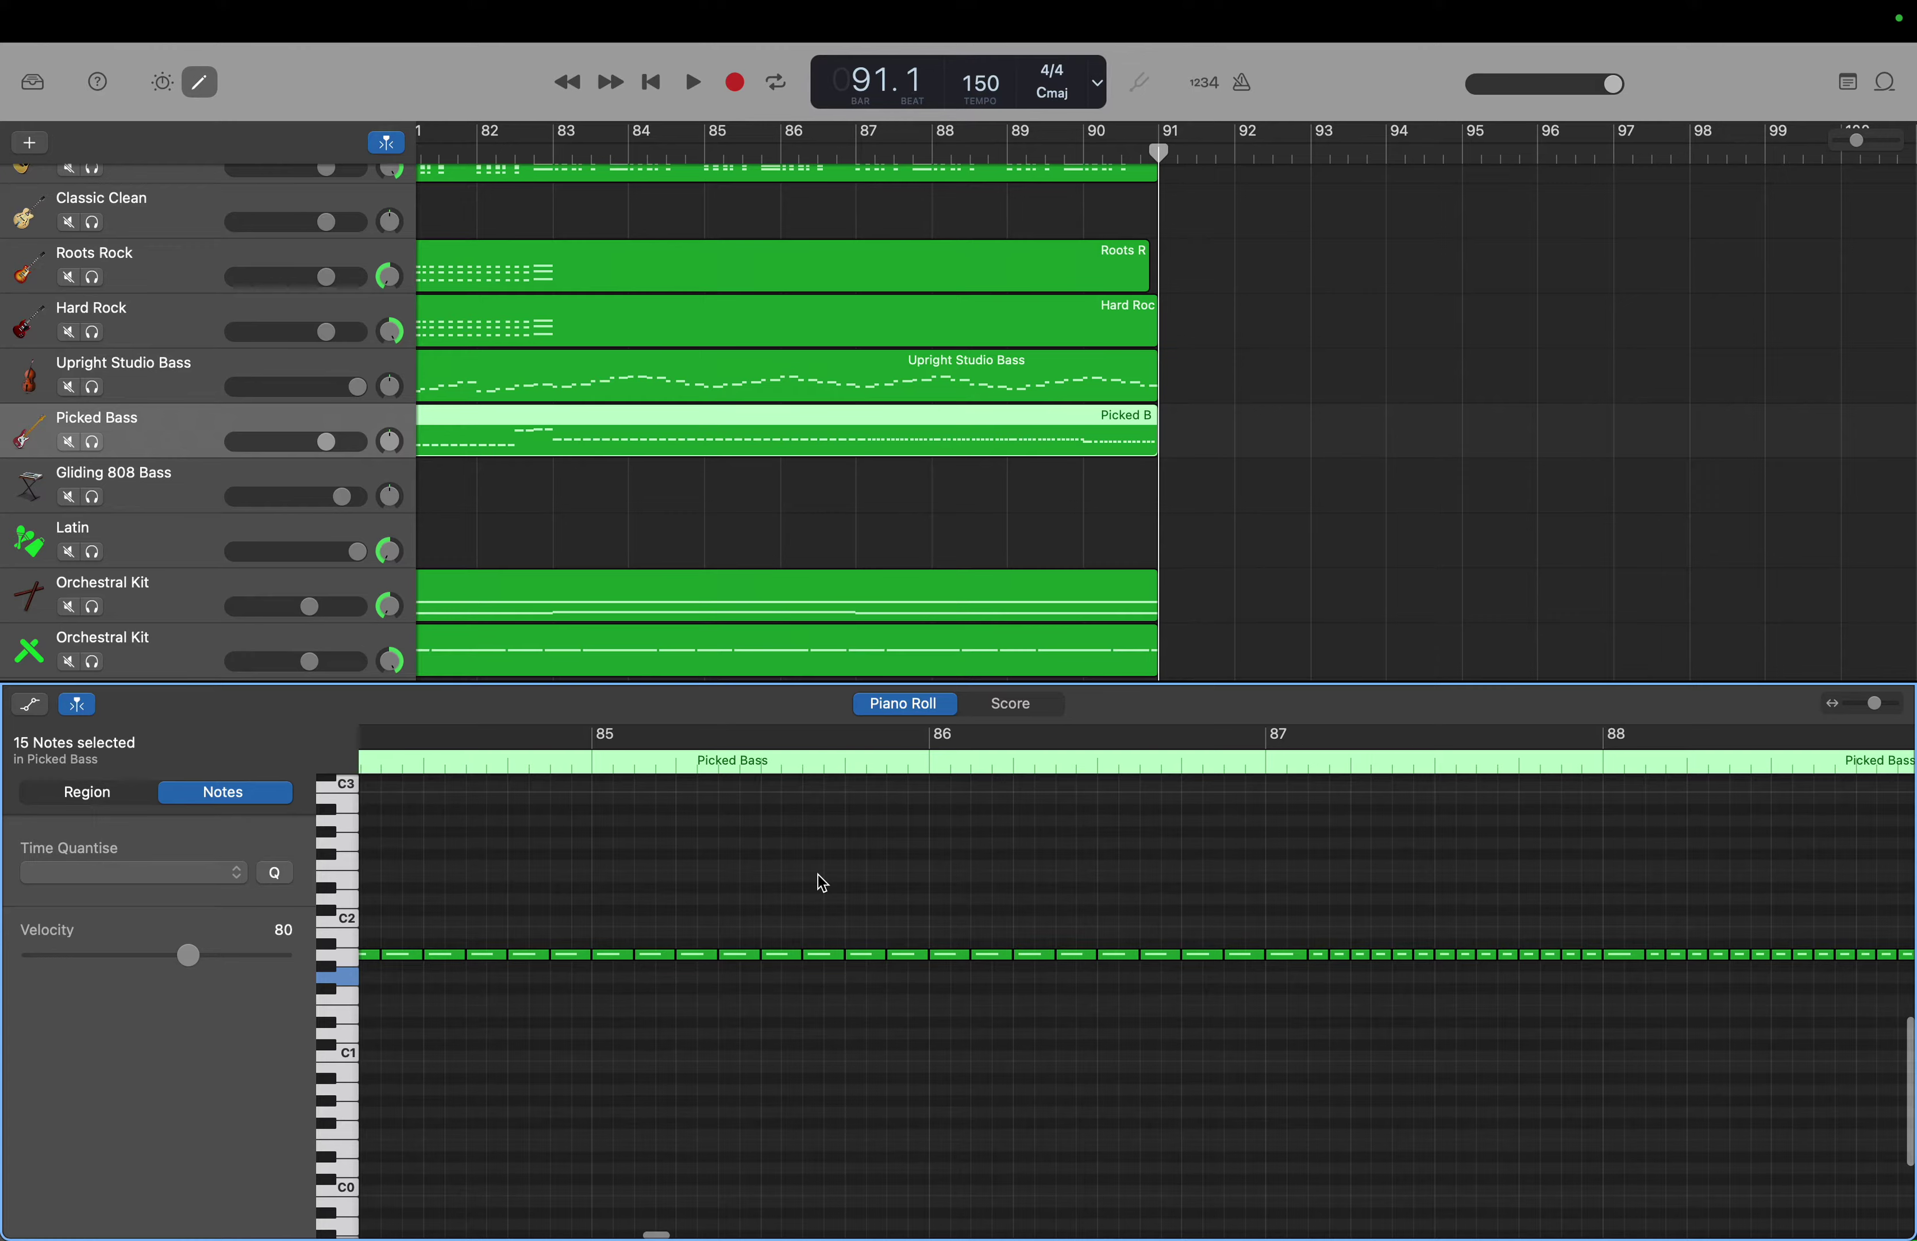
scroll(822, 884, right, 4)
scroll(822, 884, right, 20)
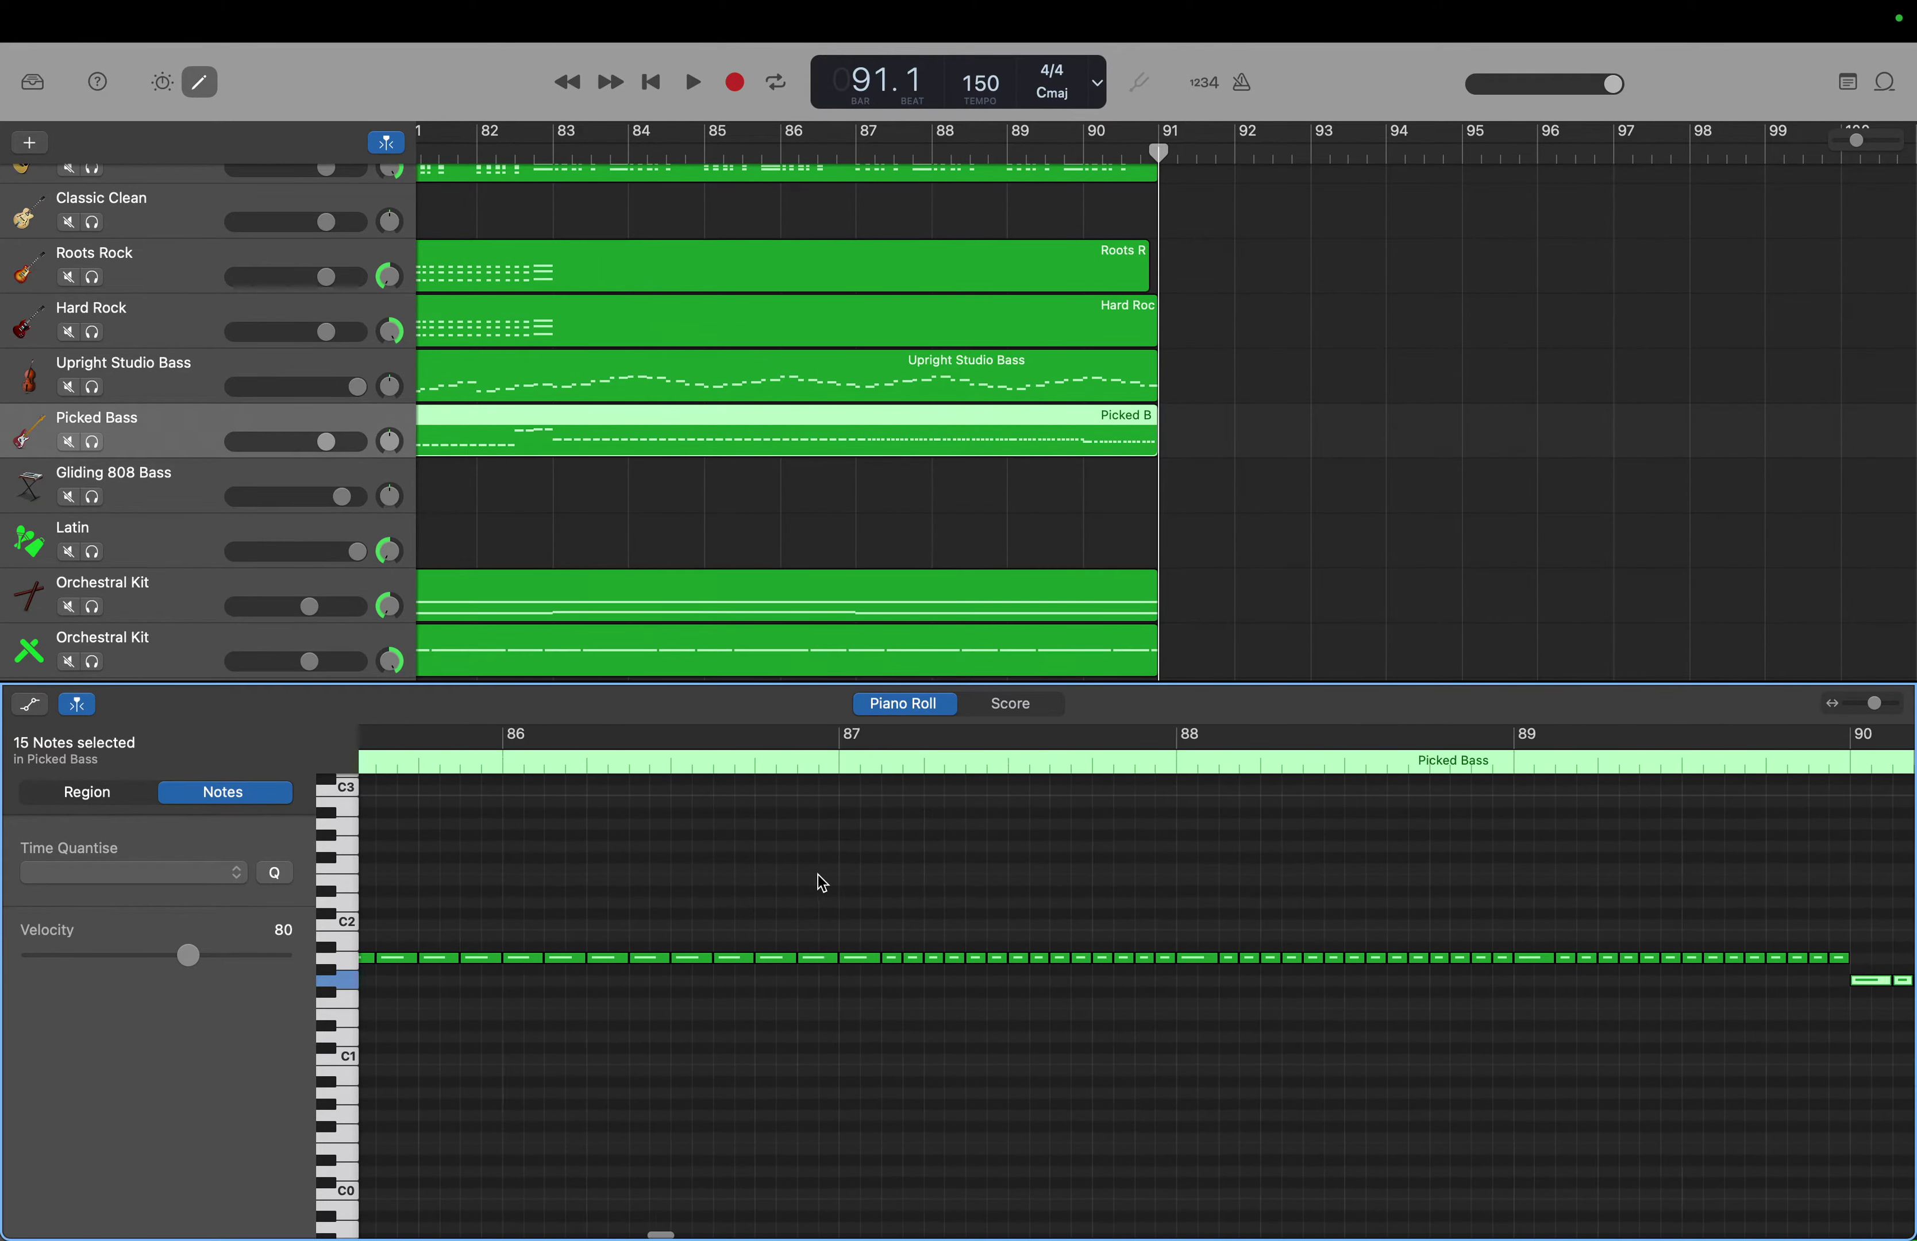
scroll(822, 884, right, 7)
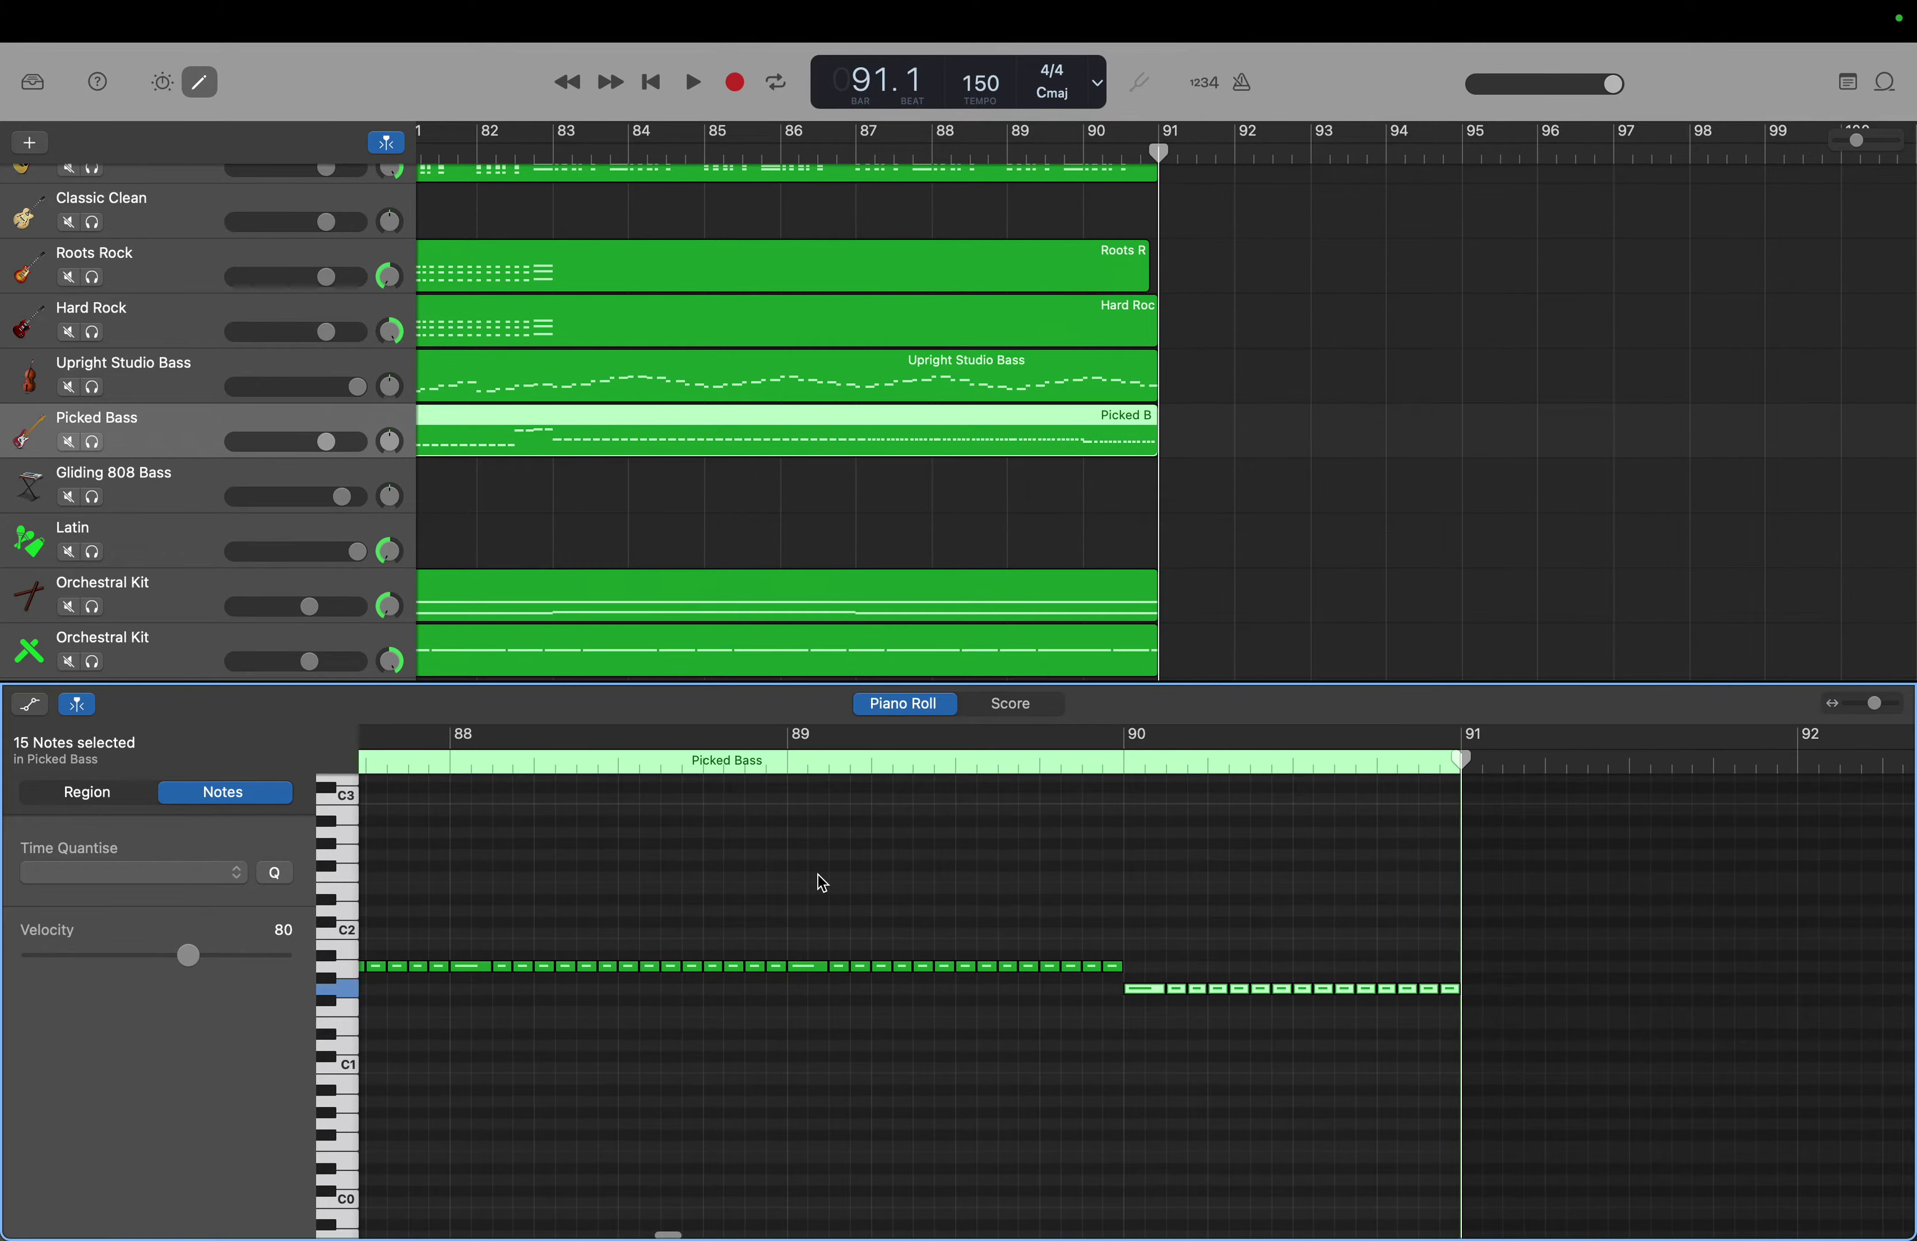
scroll(823, 885, right, 3)
scroll(822, 885, left, 5)
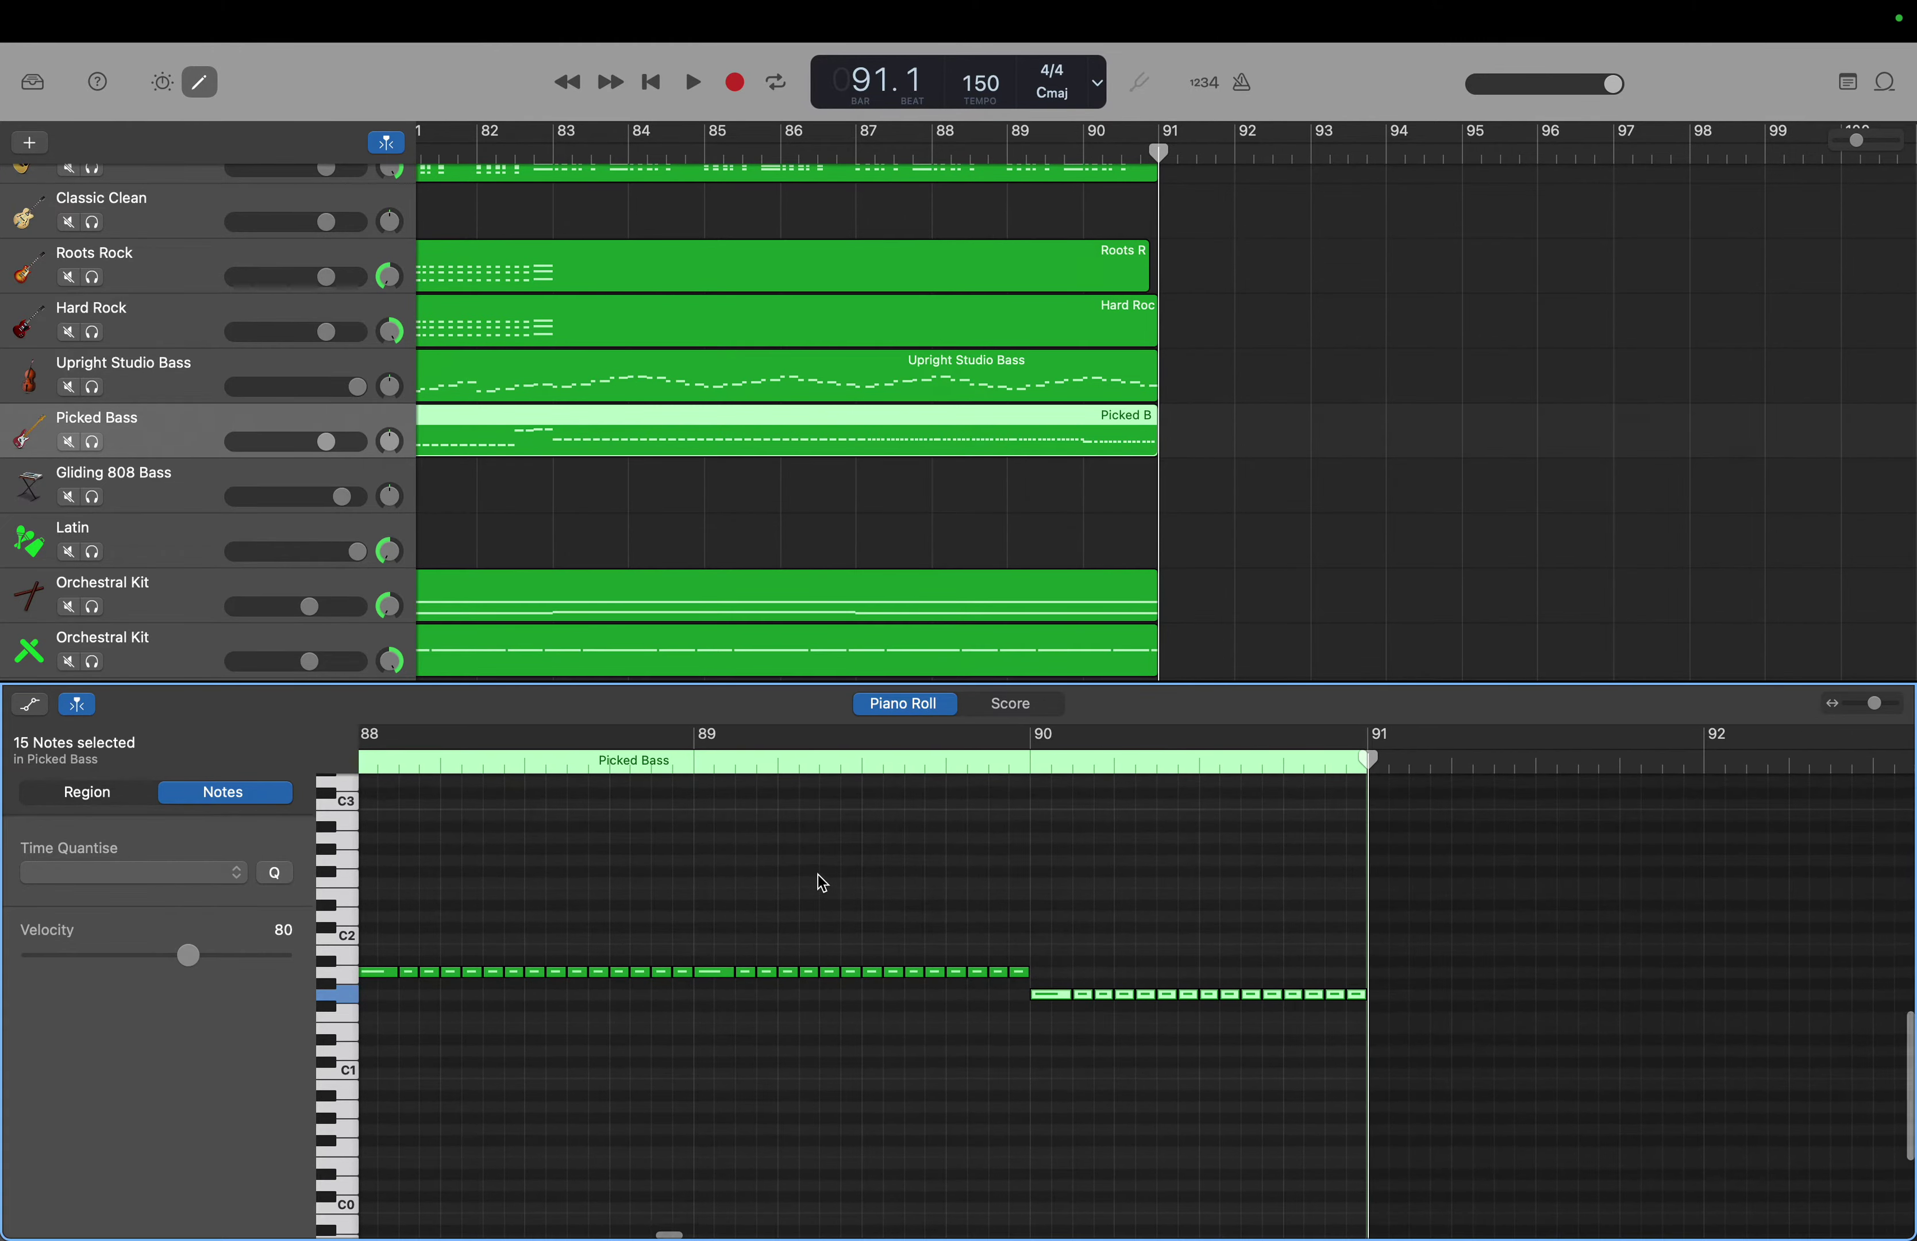
scroll(817, 875, down, 1)
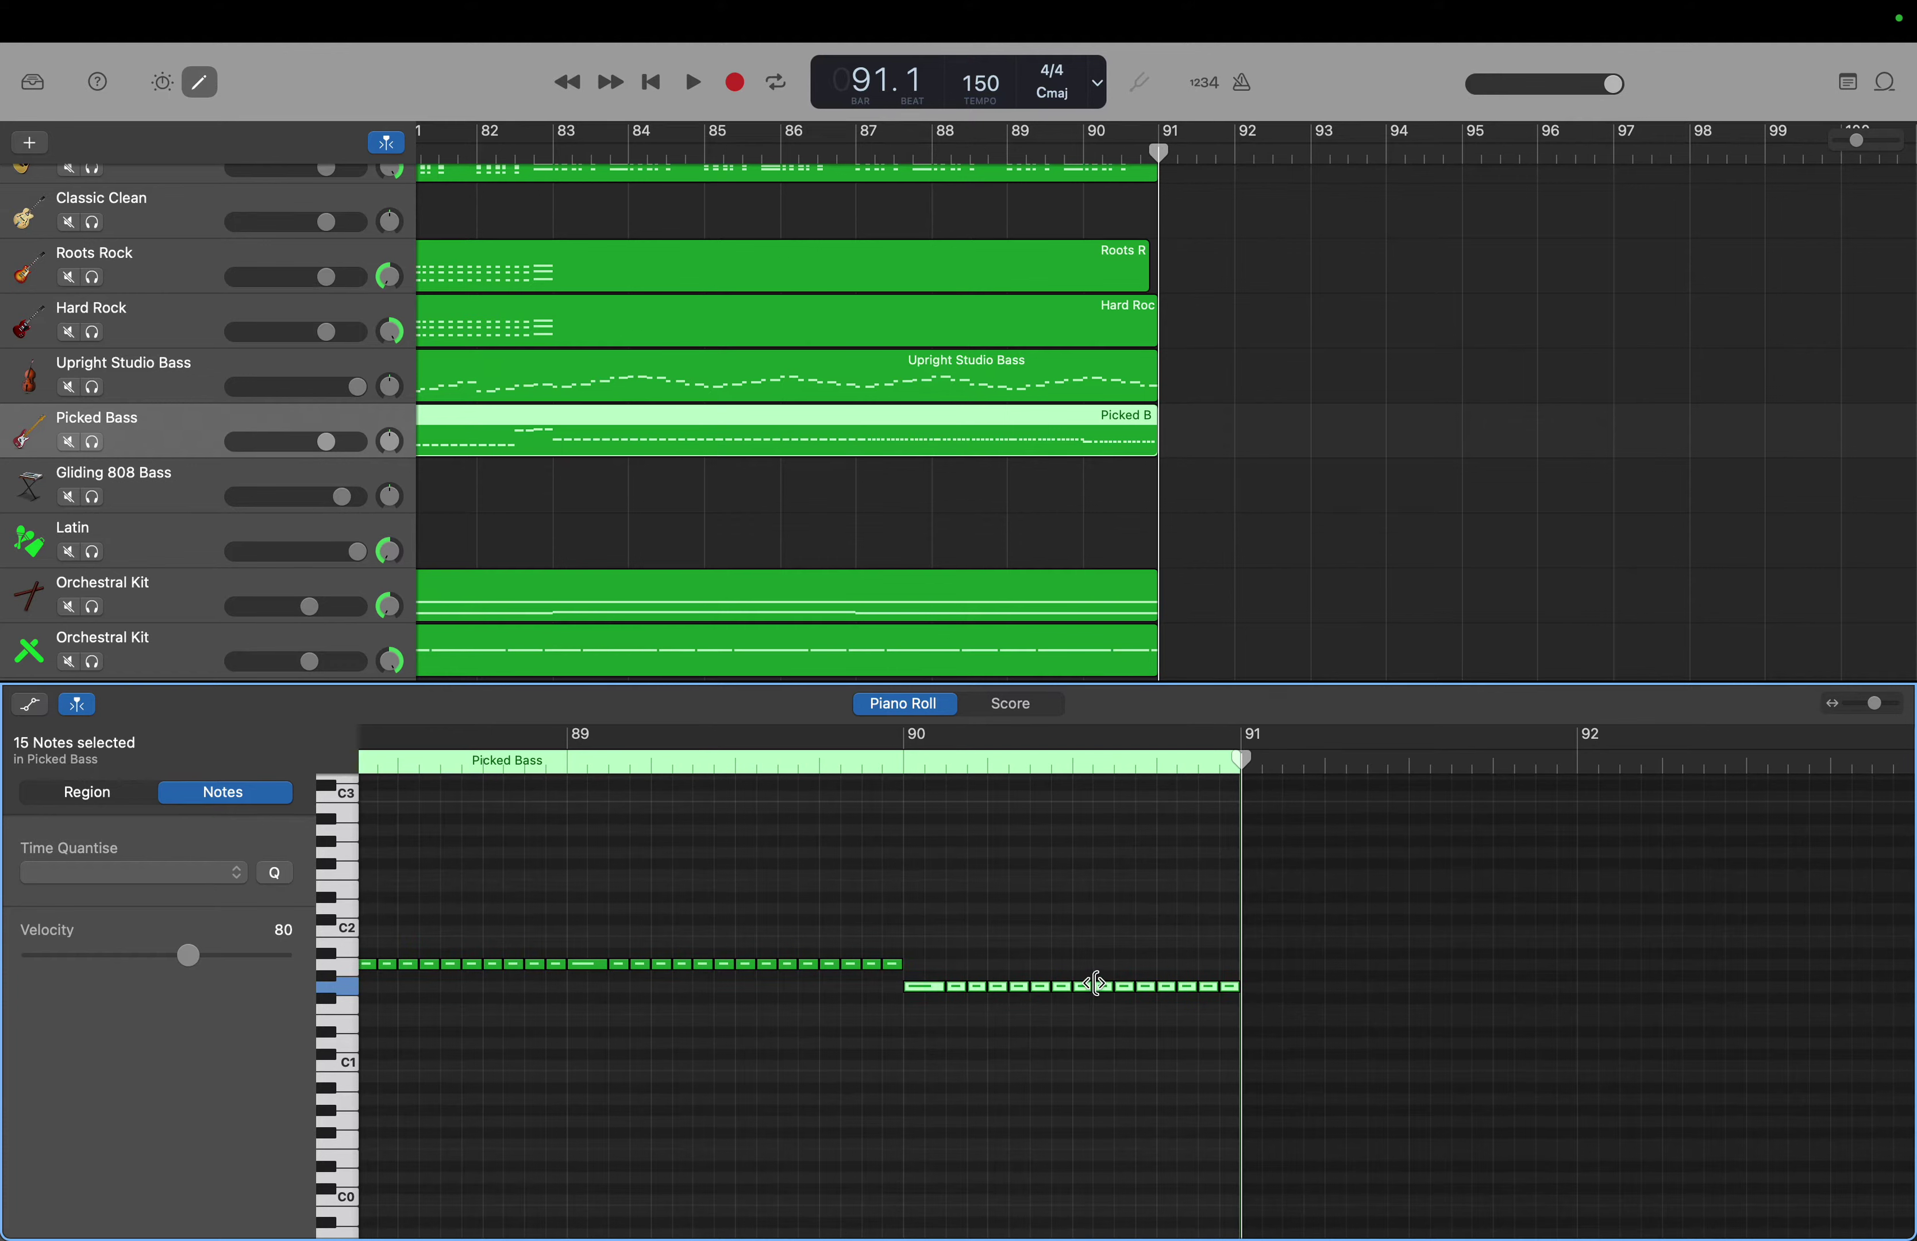
drag(1086, 973, 1228, 1022)
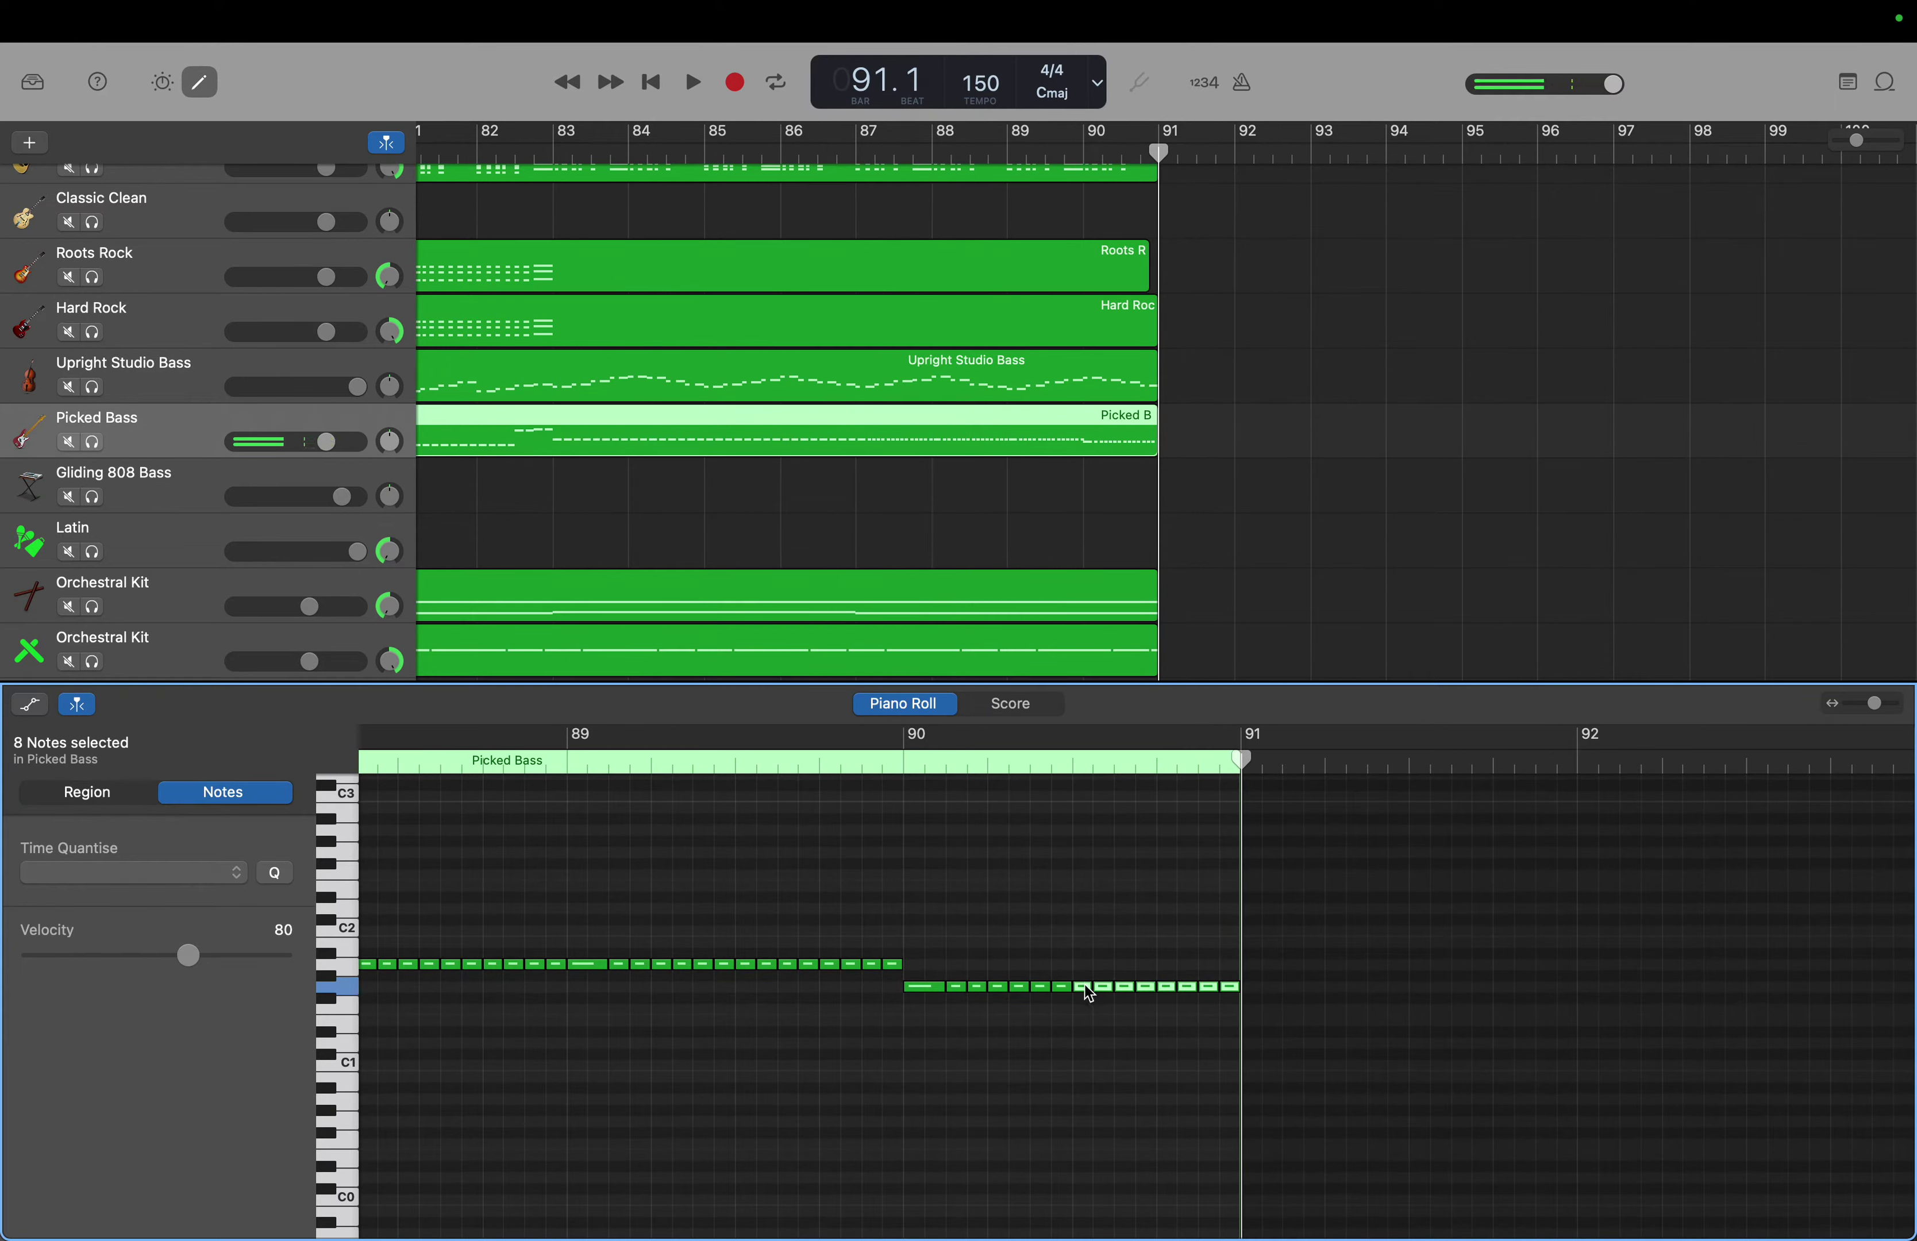
drag(1089, 994, 1090, 857)
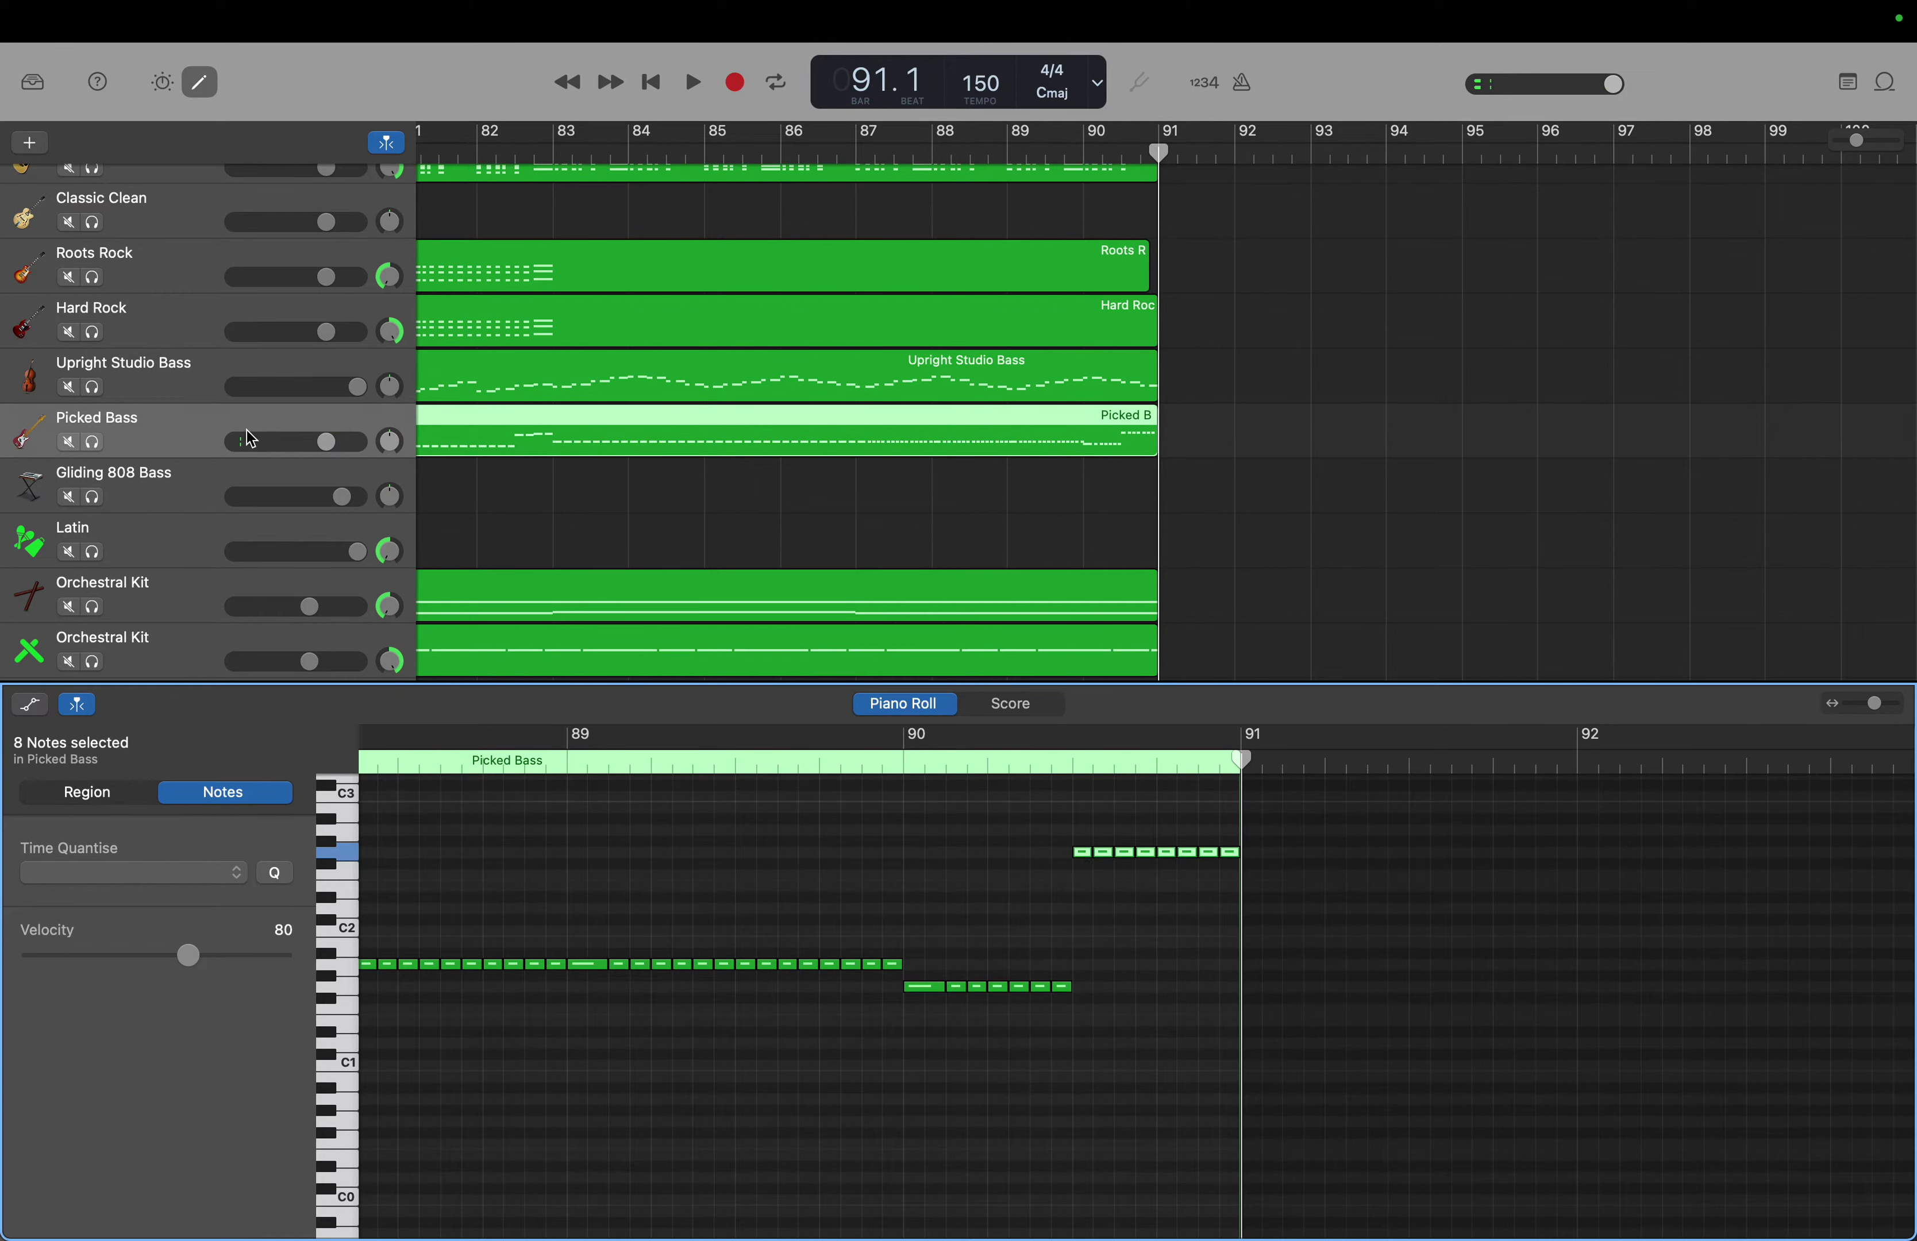
- Solo the Picked Bass and Upright Studio Bass tracks and play them back together from bar 75
click(90, 442)
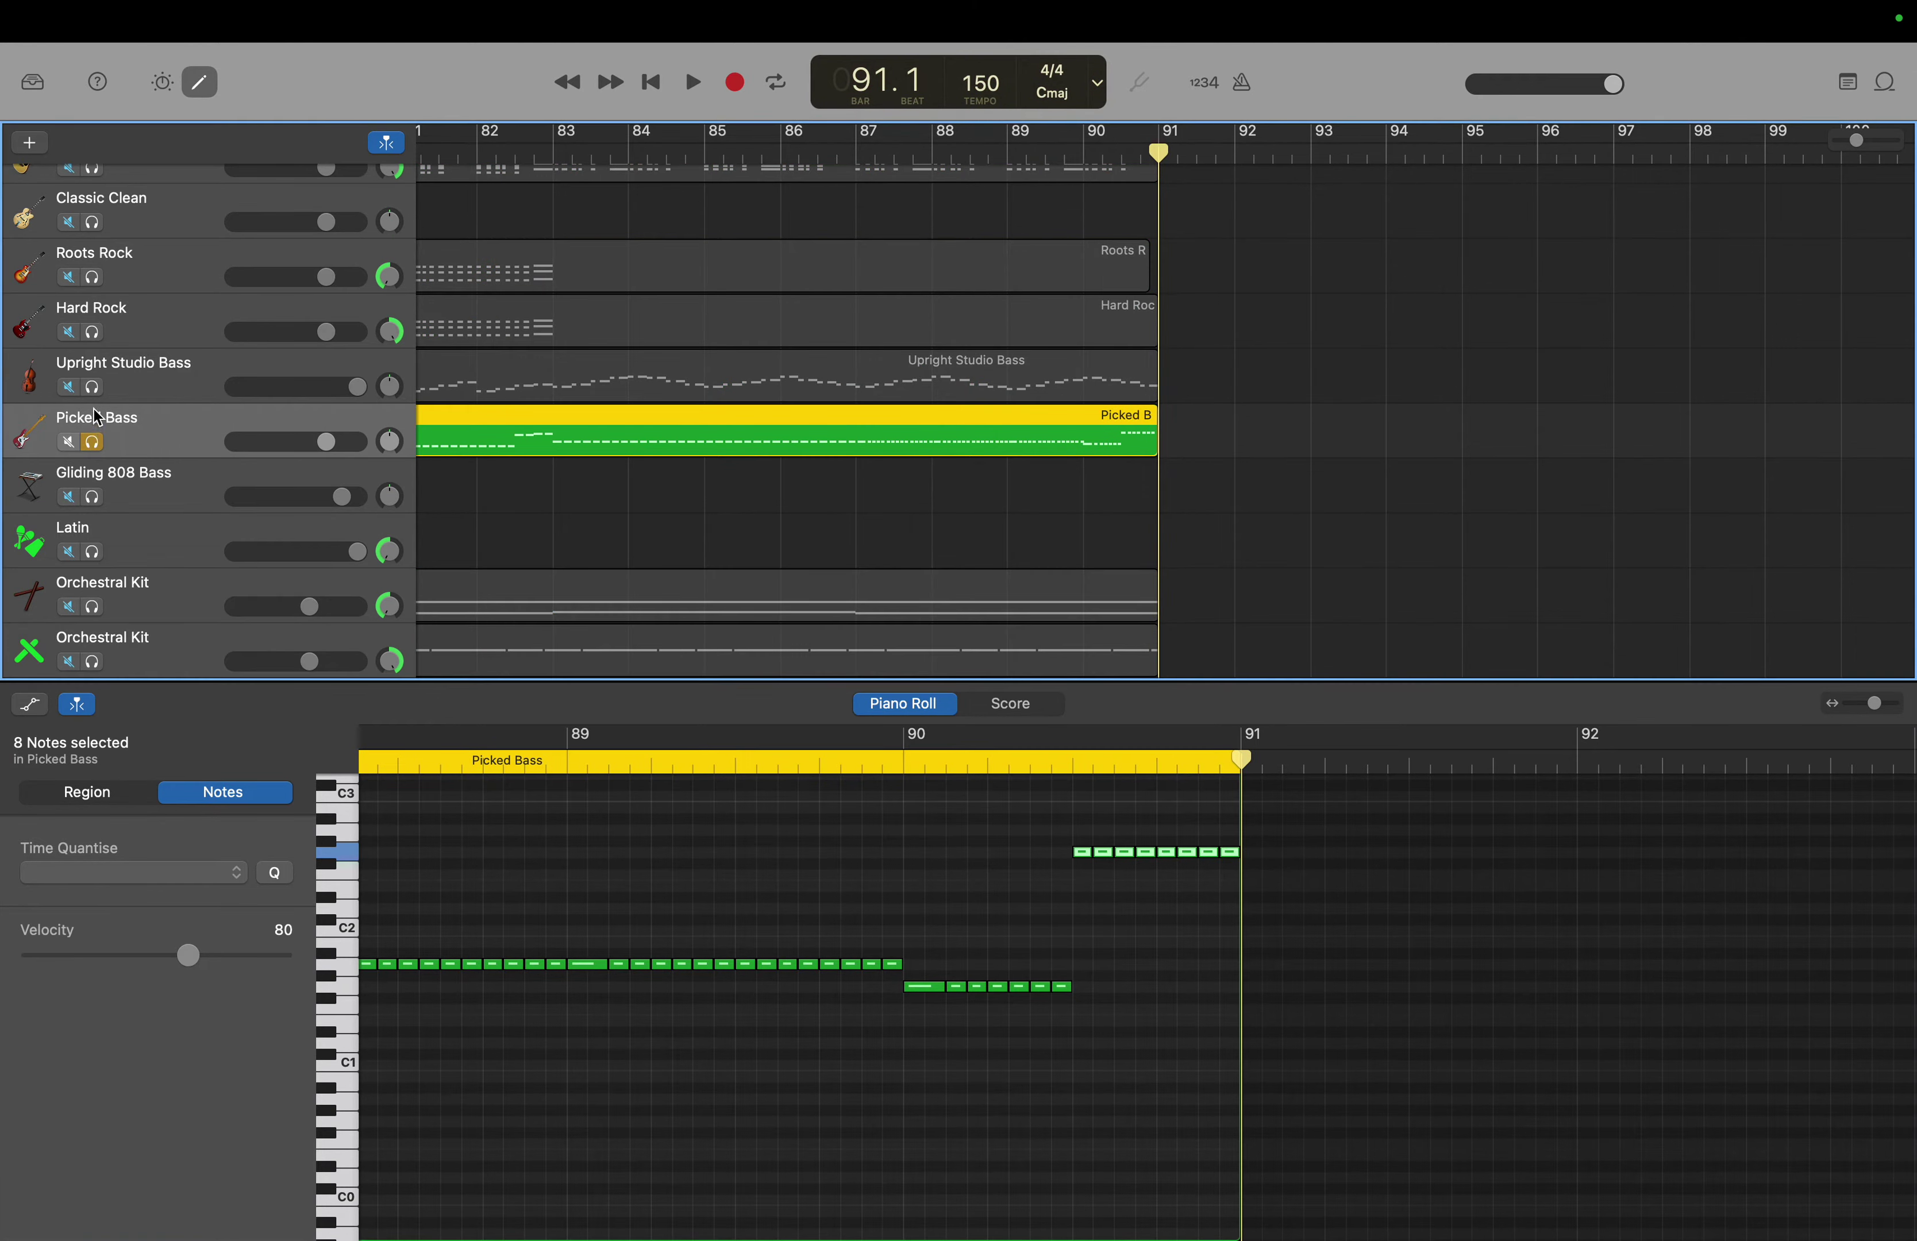
click(96, 390)
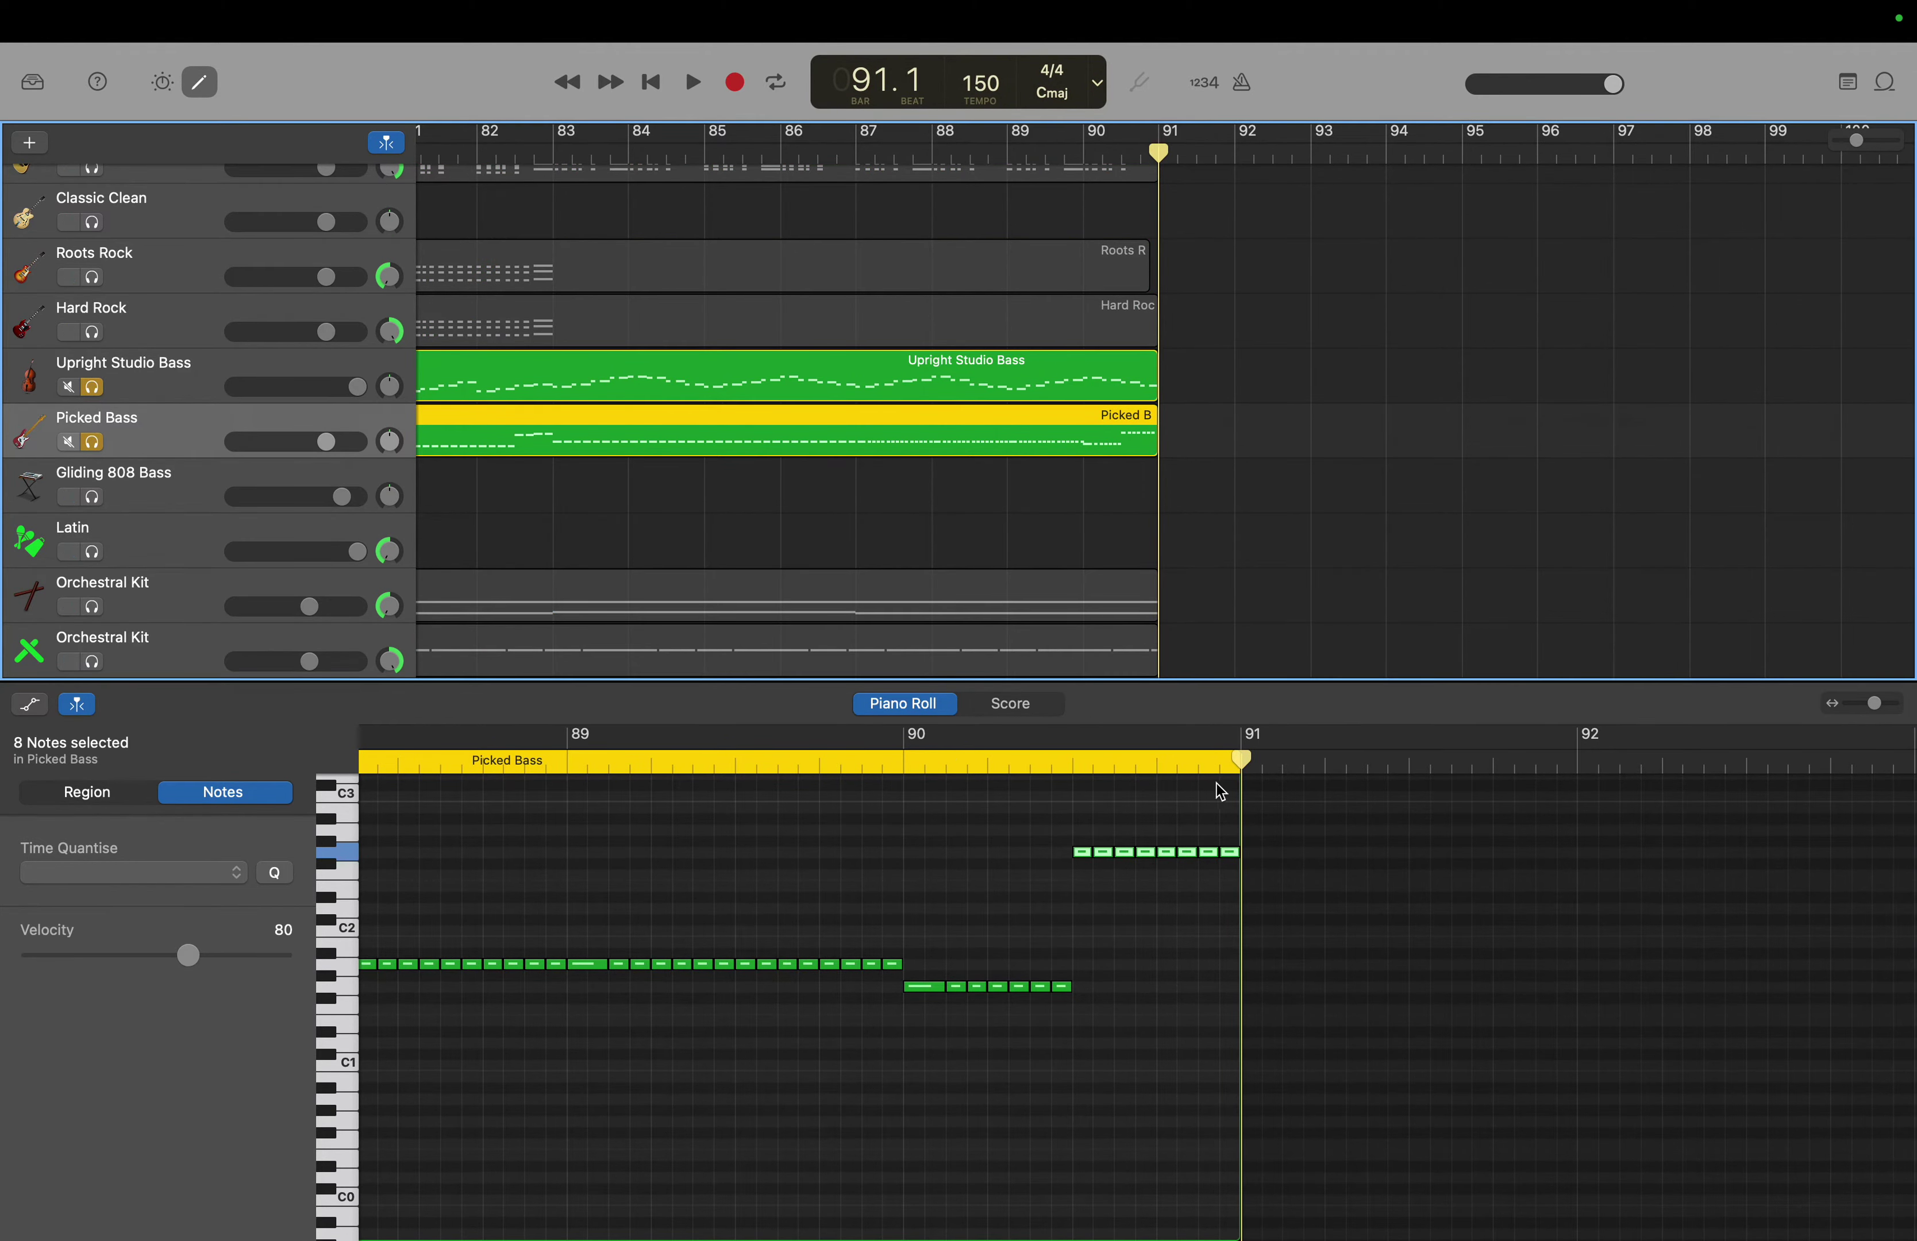
drag(1157, 162, 715, 227)
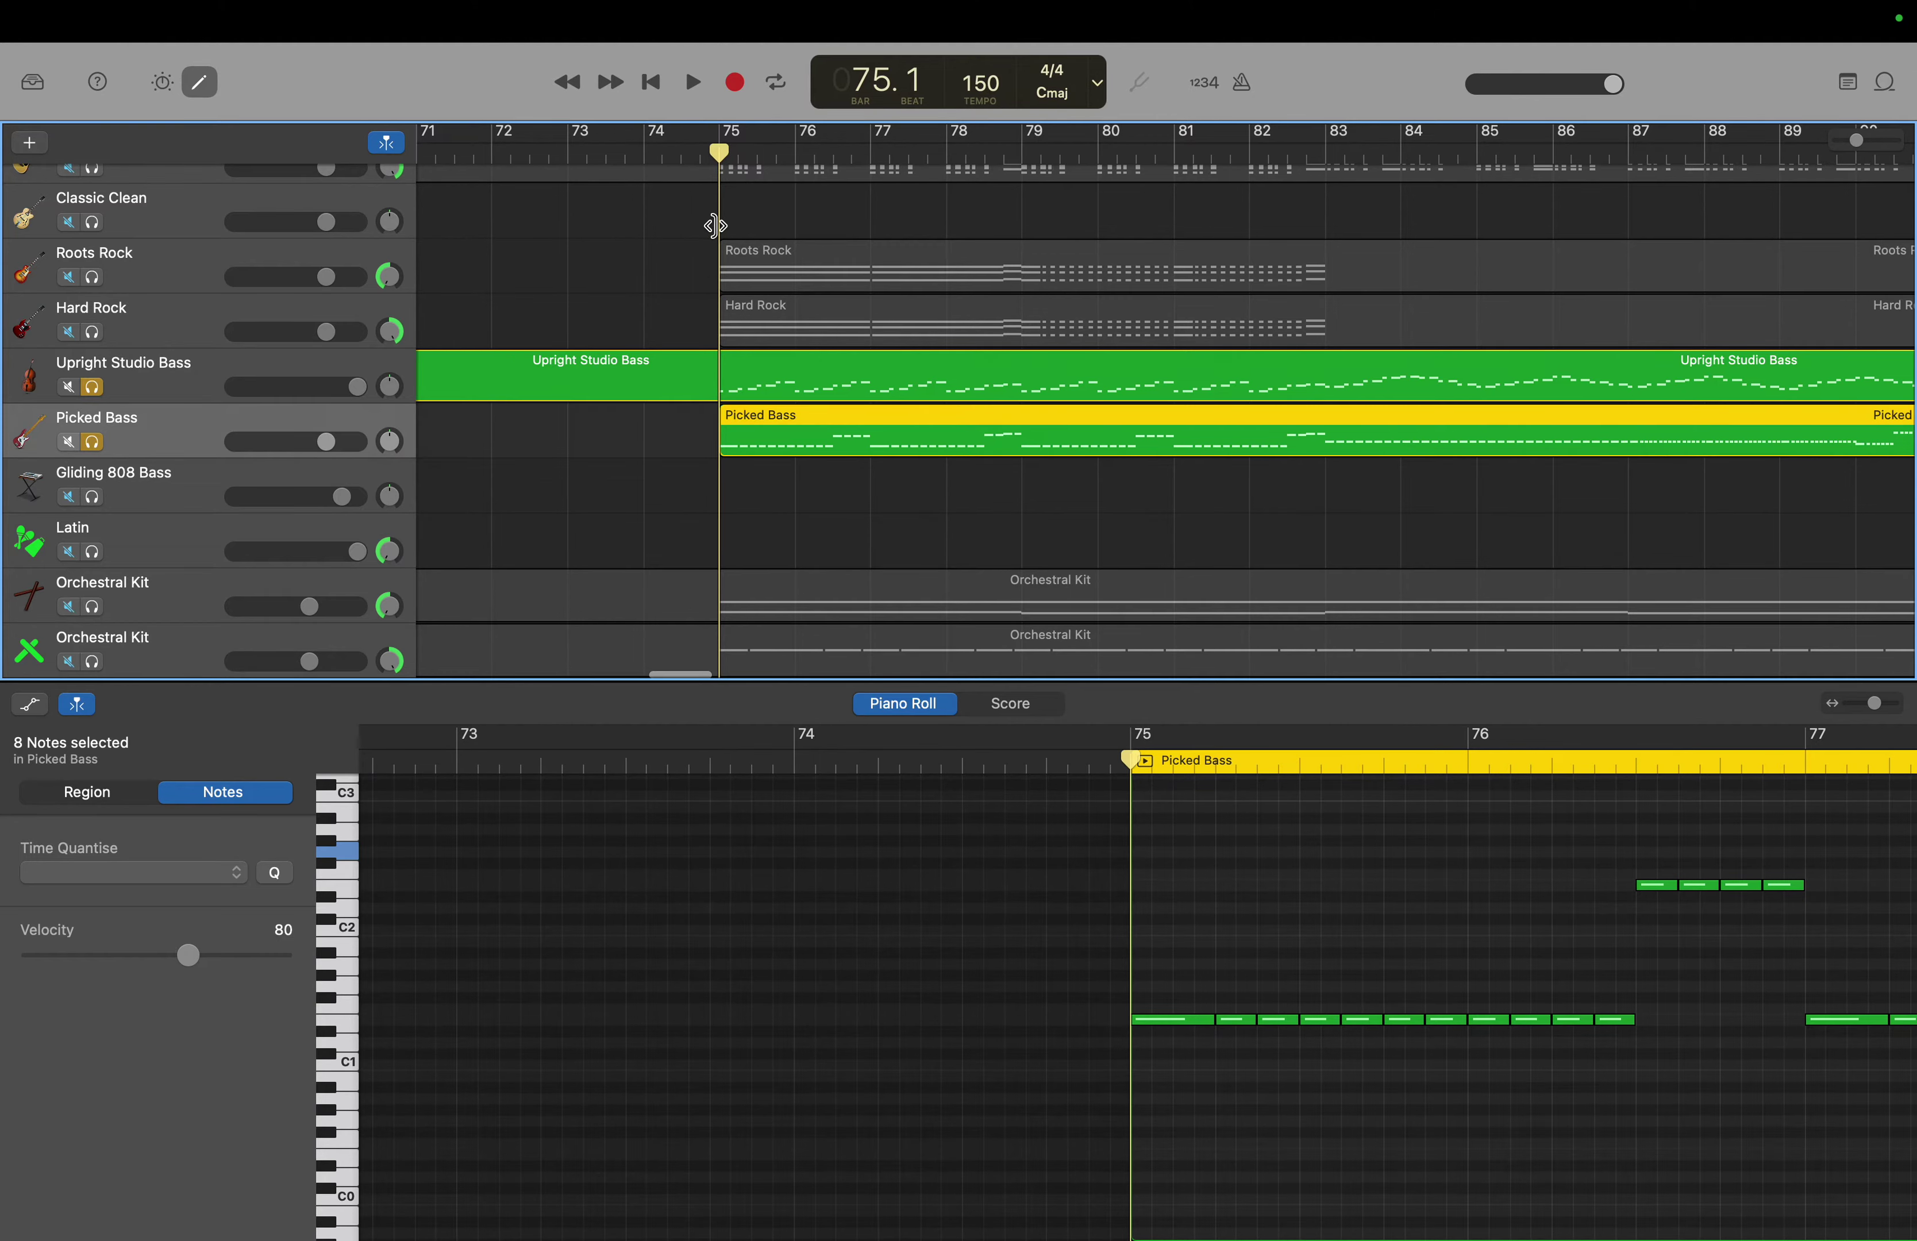
key(space)
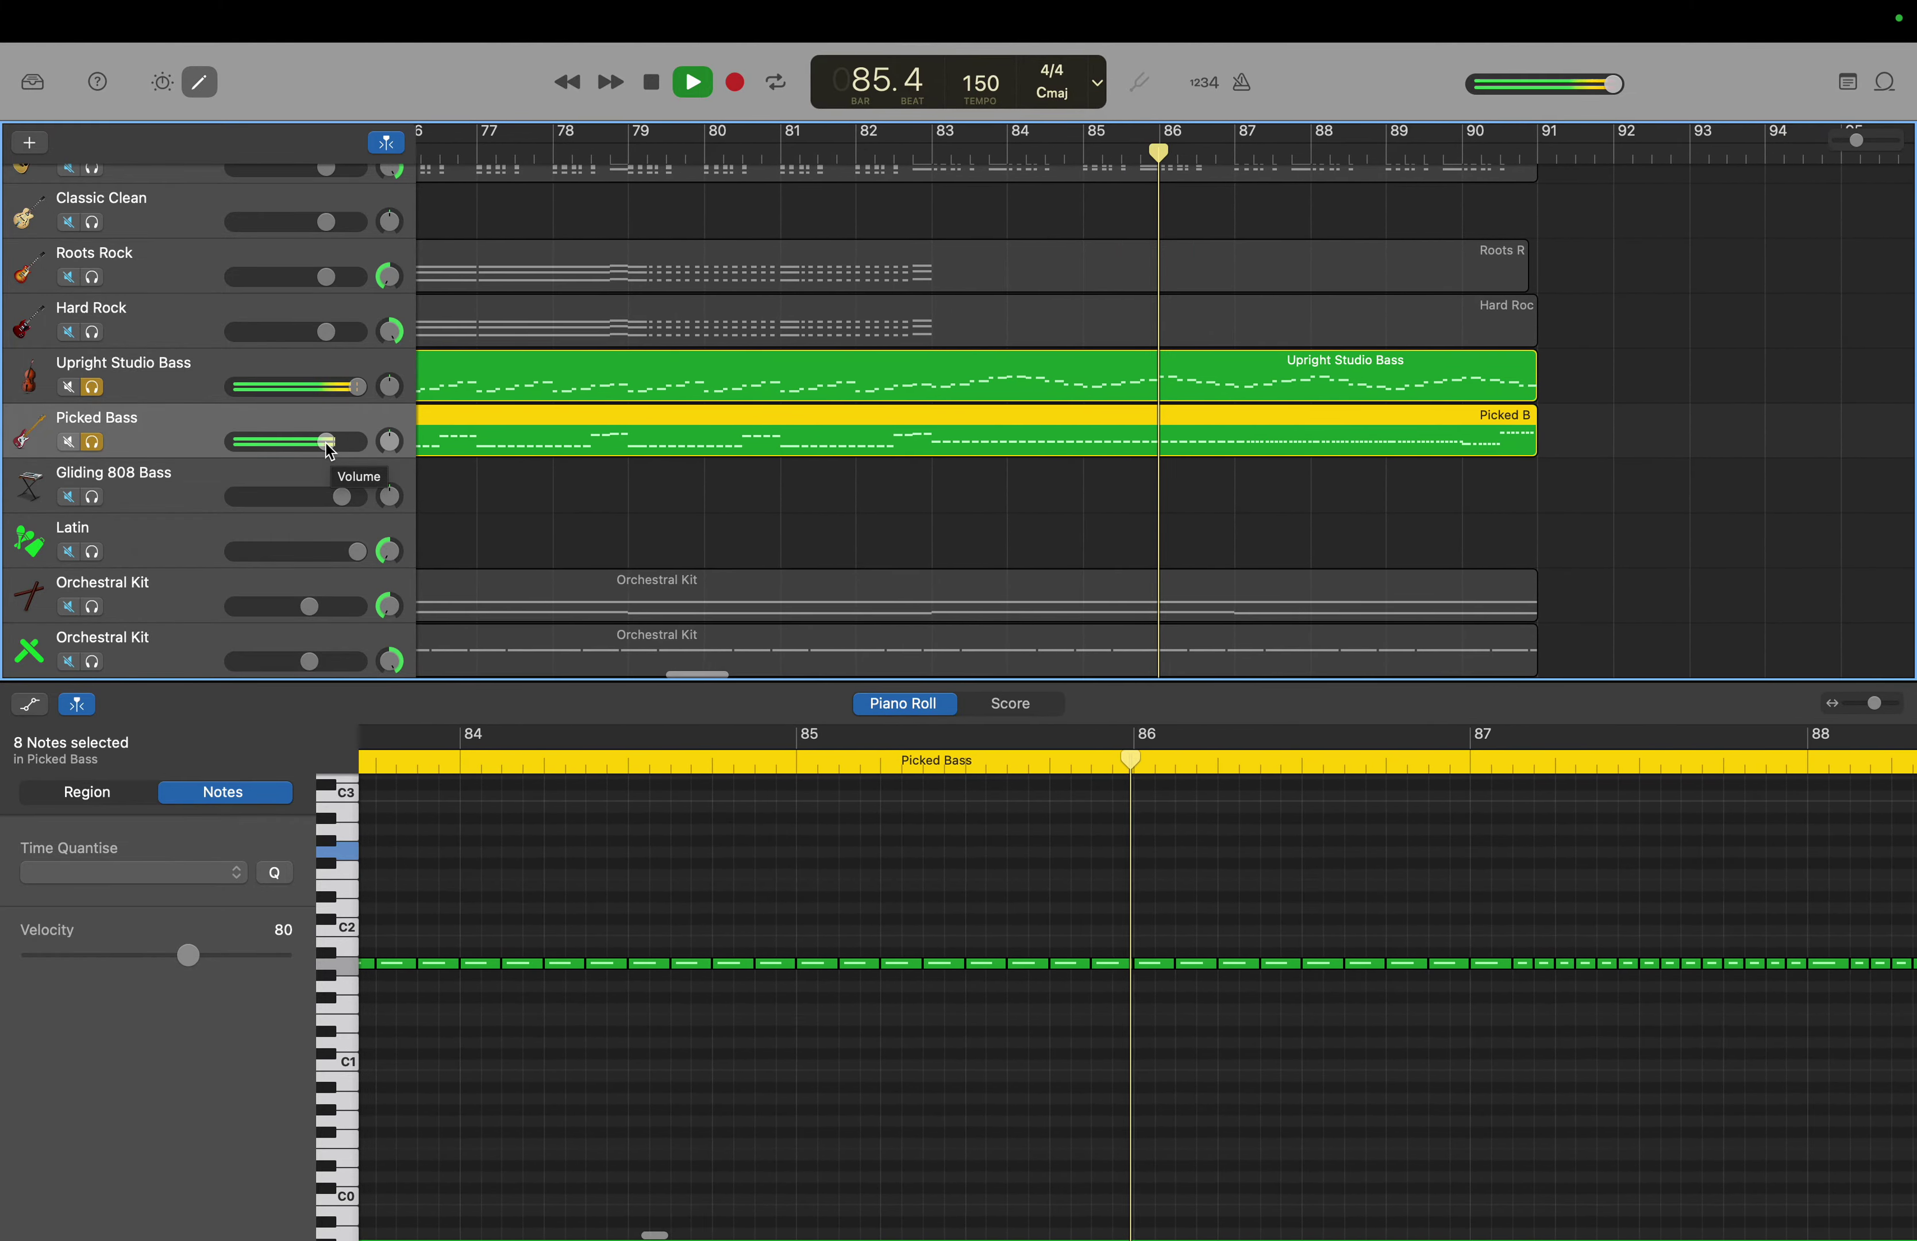
mouse_move(329, 451)
mouse_down()
mouse_move(312, 446)
mouse_move(327, 442)
mouse_up()
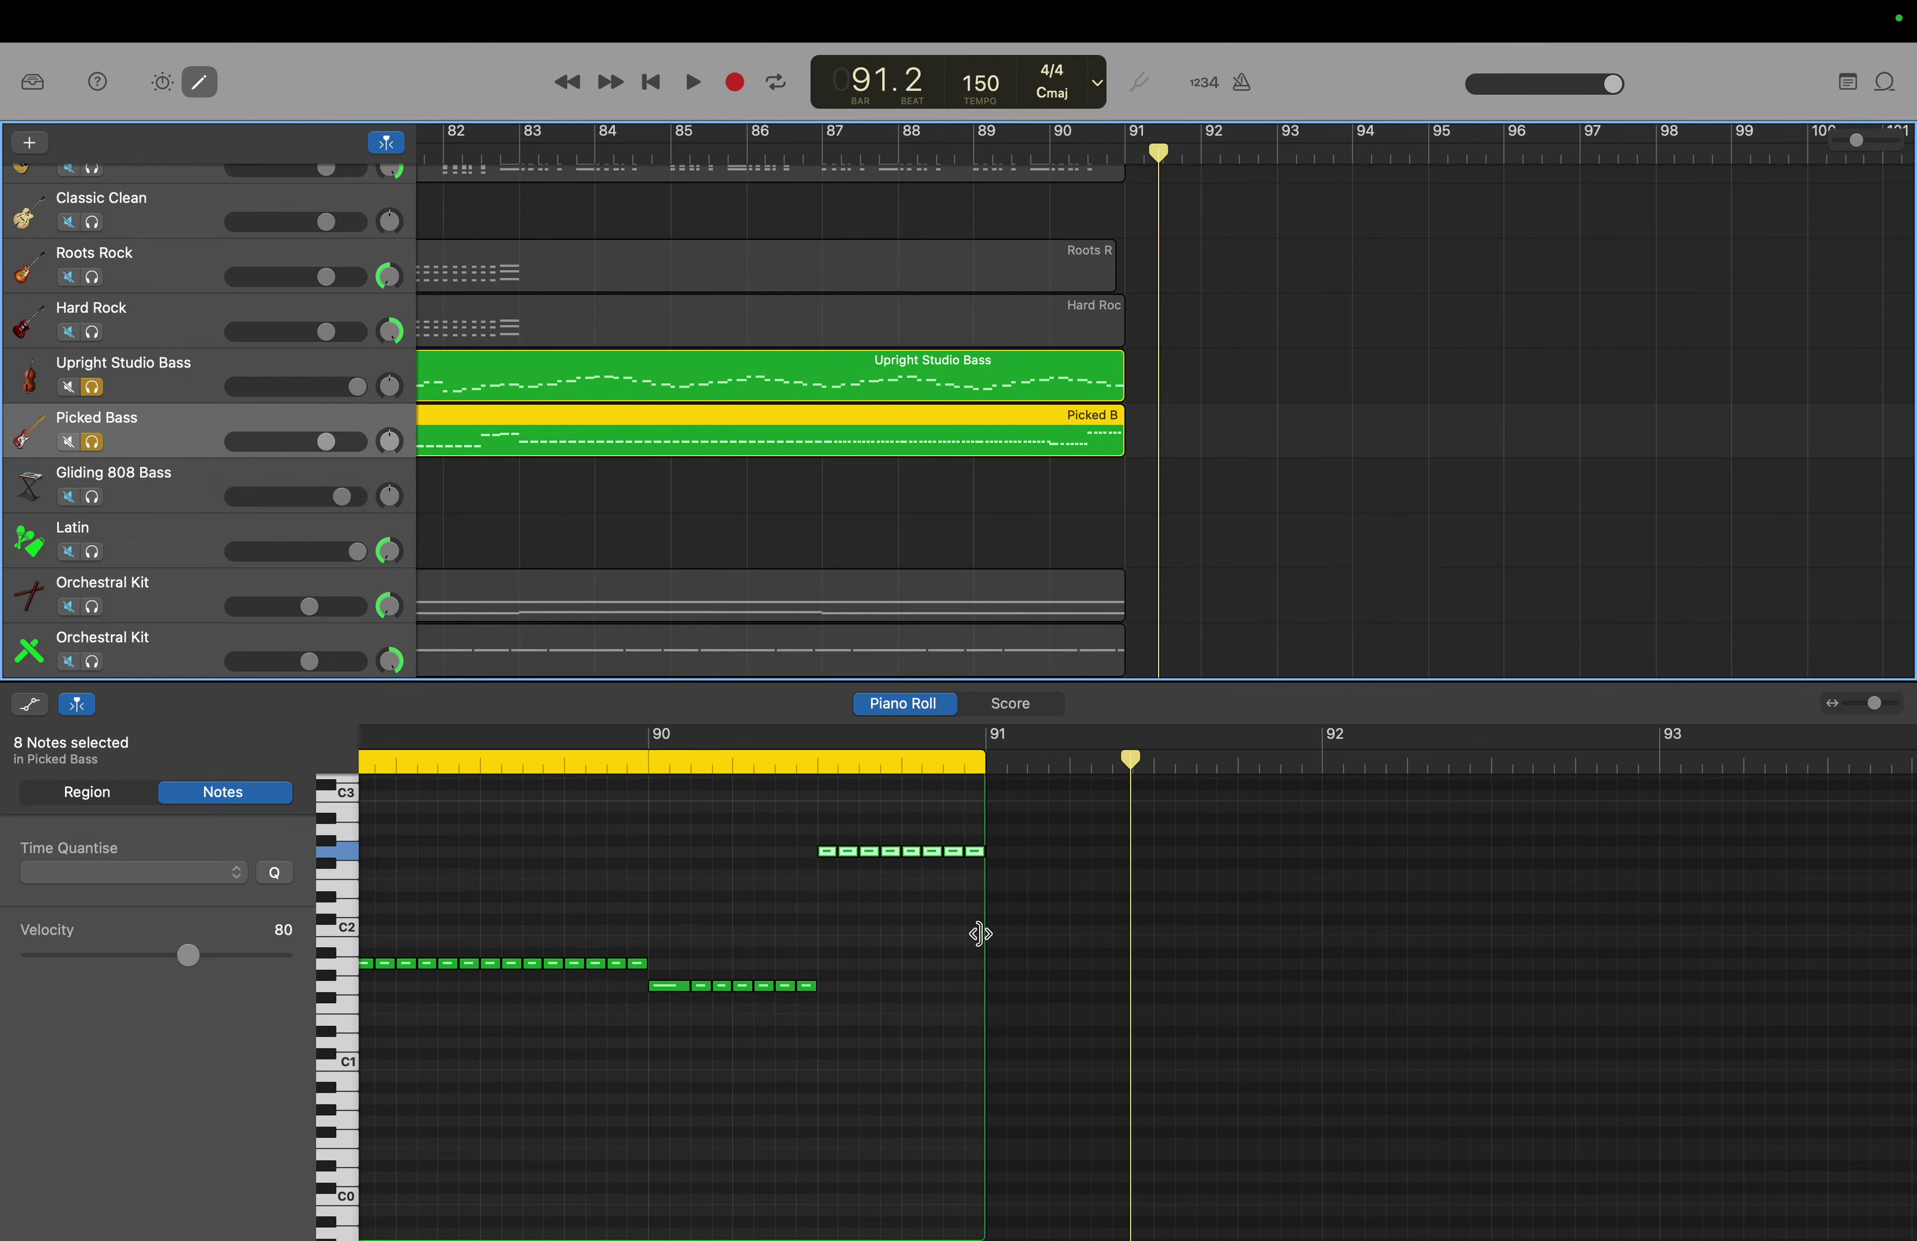
- Deselect the notes and turn off solo on the Picked Bass and Upright Studio Bass tracks
click(960, 971)
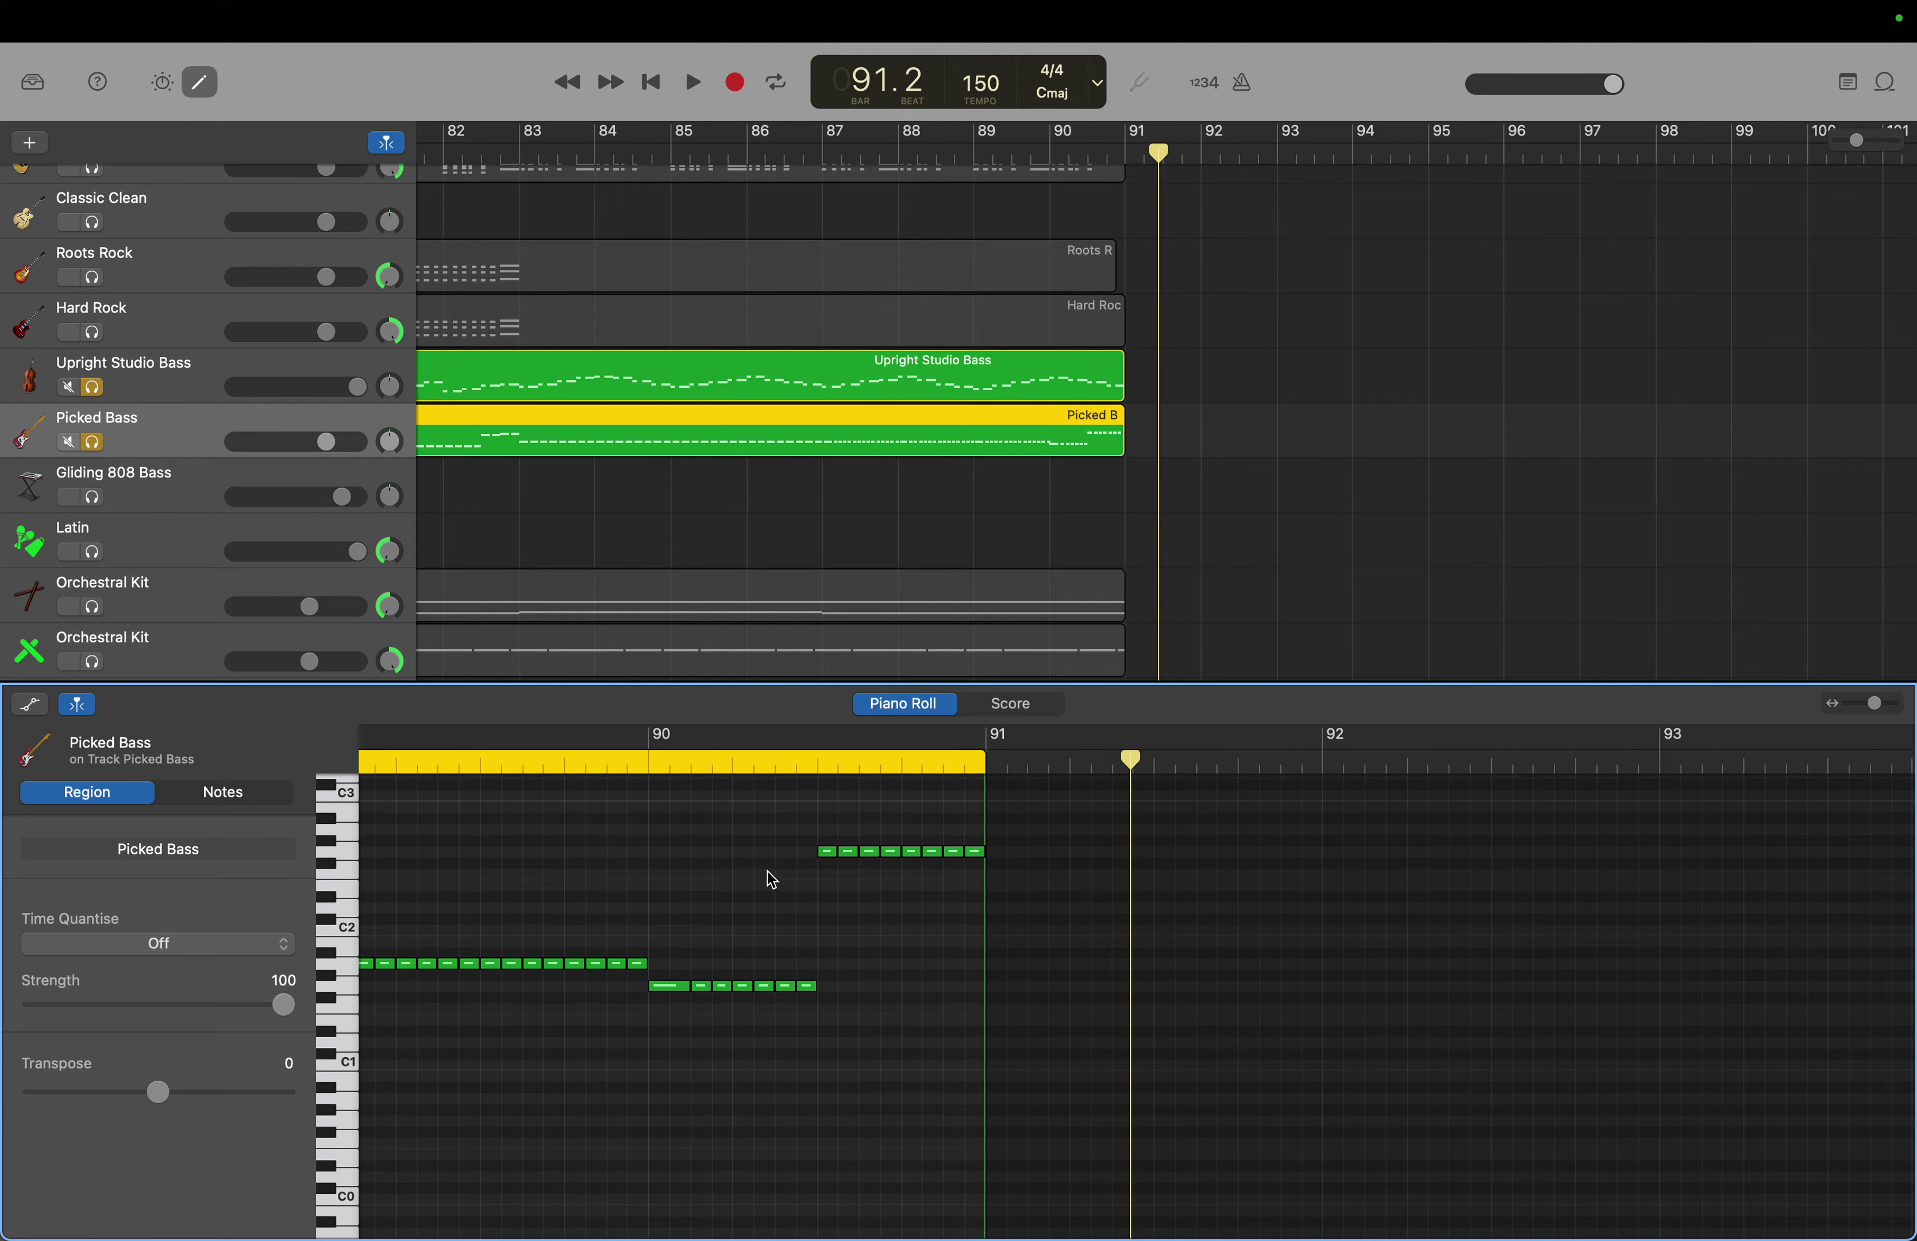
click(84, 454)
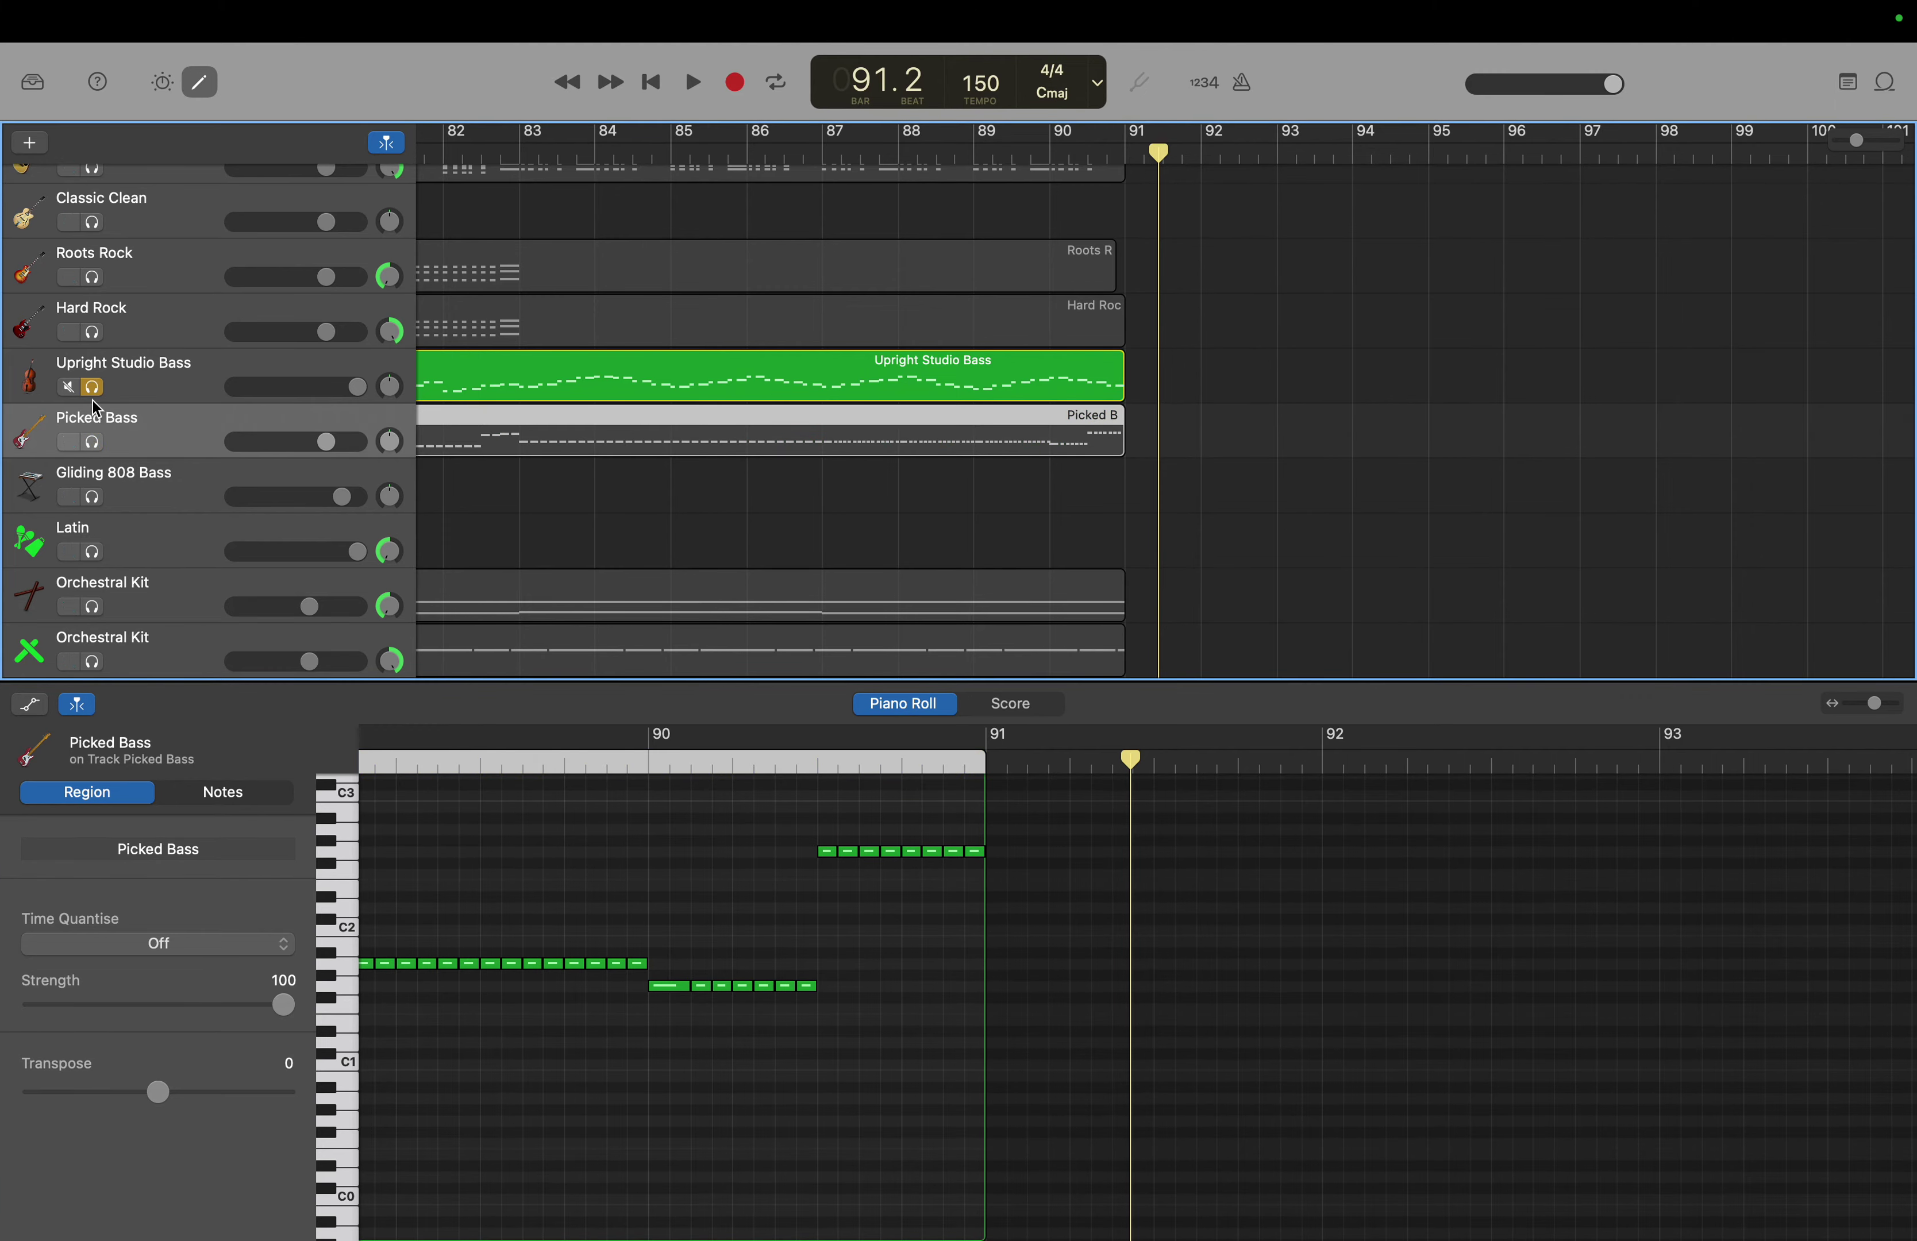
click(92, 389)
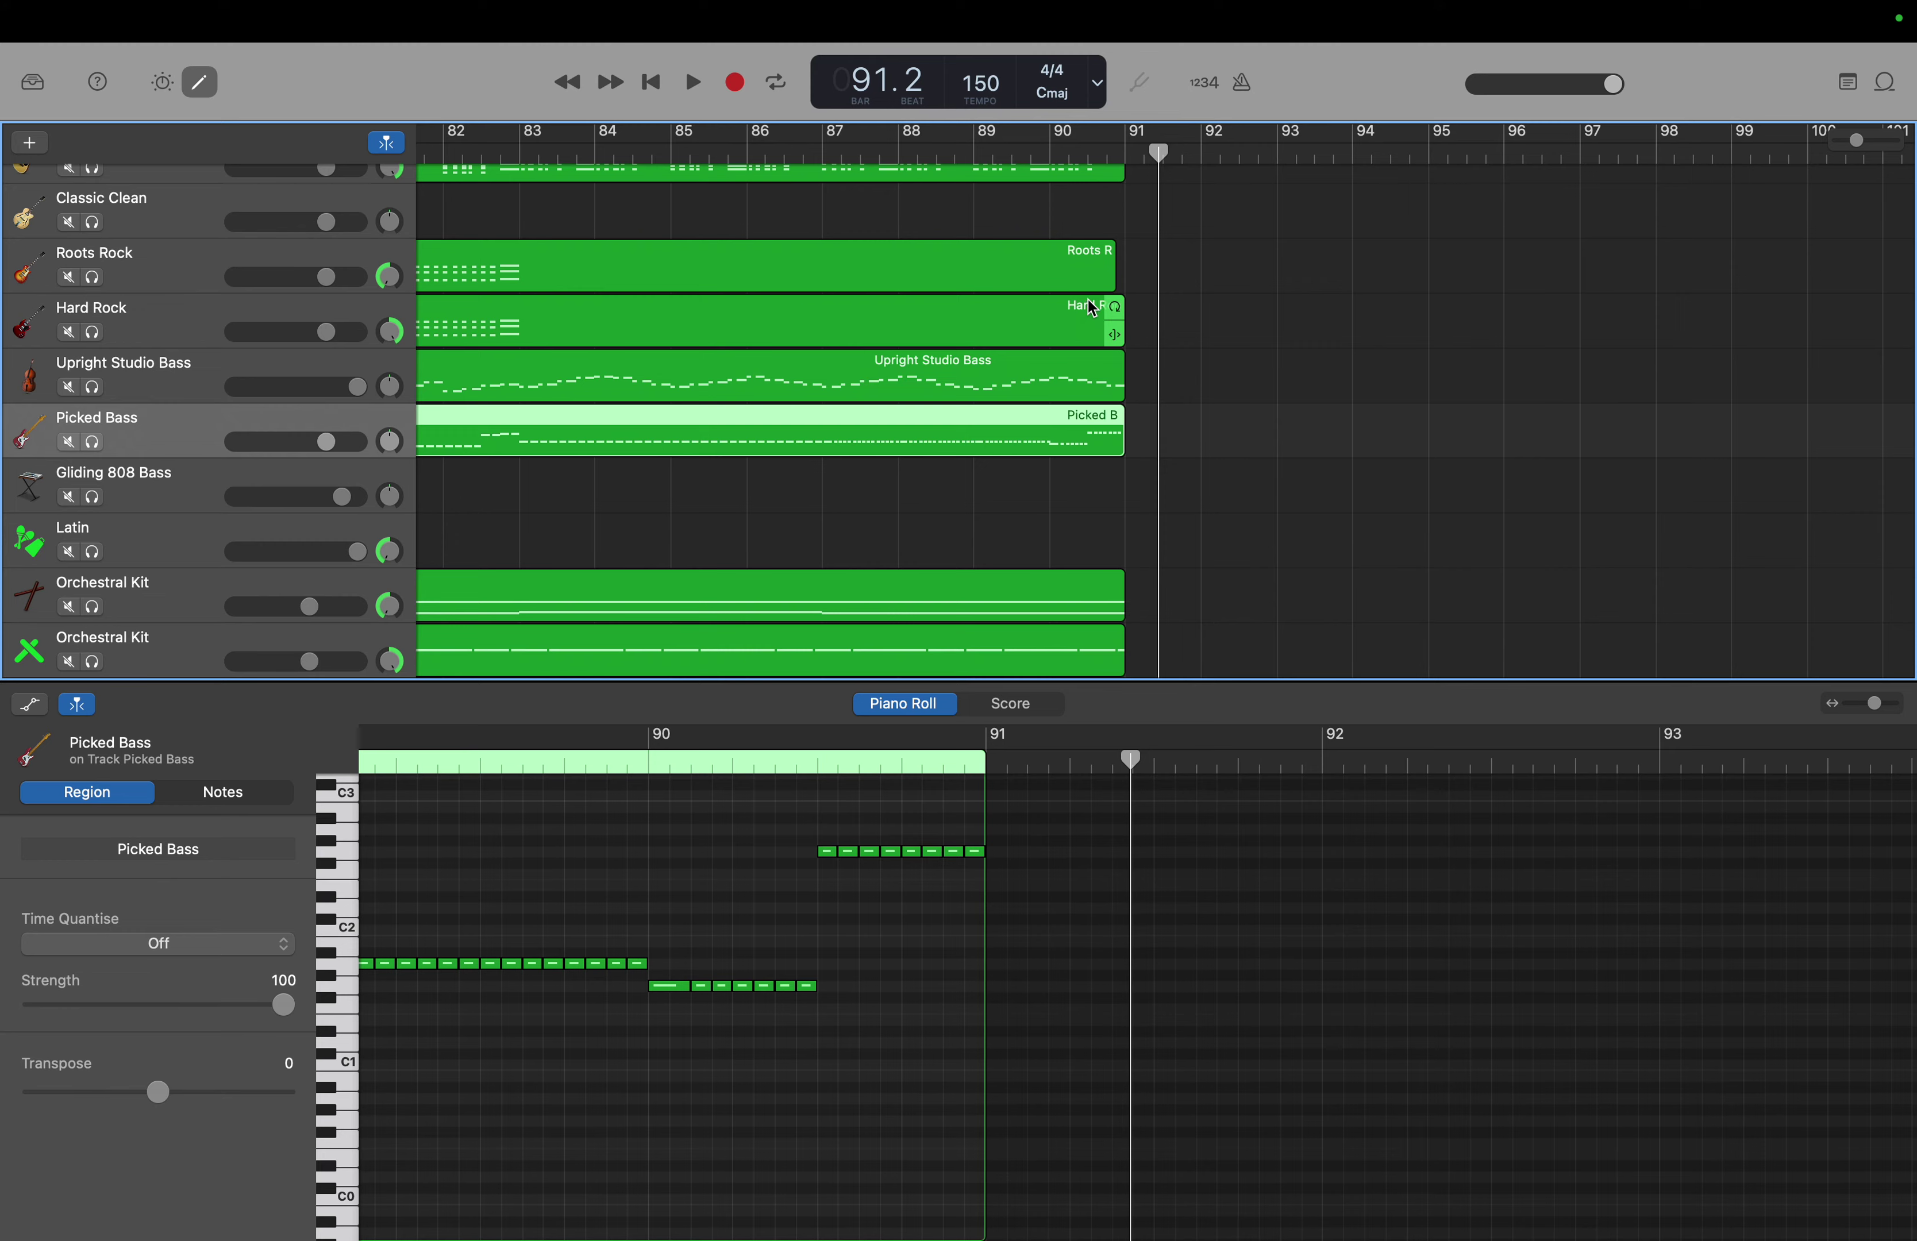
- Extend the Roots Rock region to the start of bar 91 and position the playhead at bar 83
drag(1110, 281, 1122, 266)
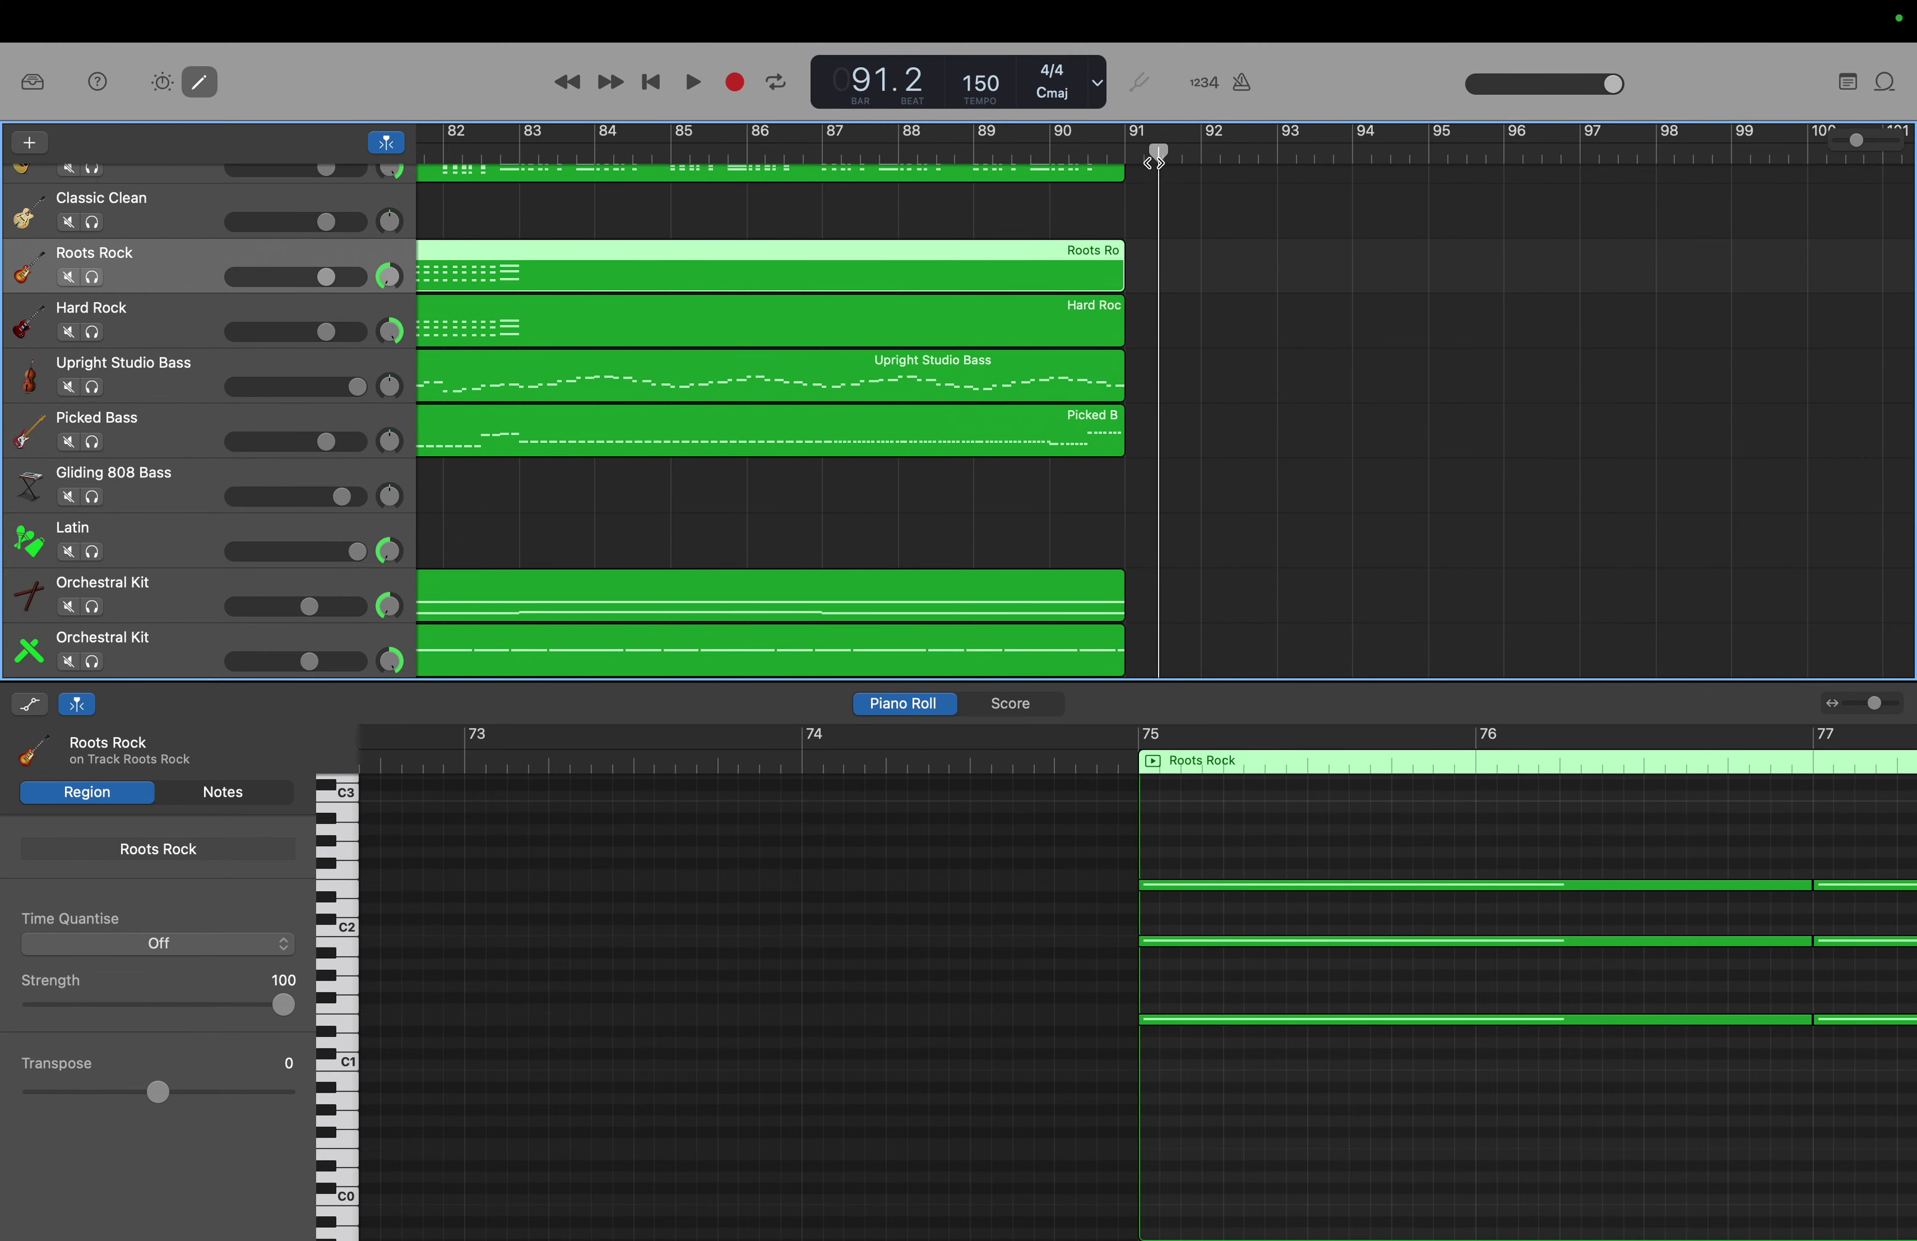
drag(1154, 163, 523, 169)
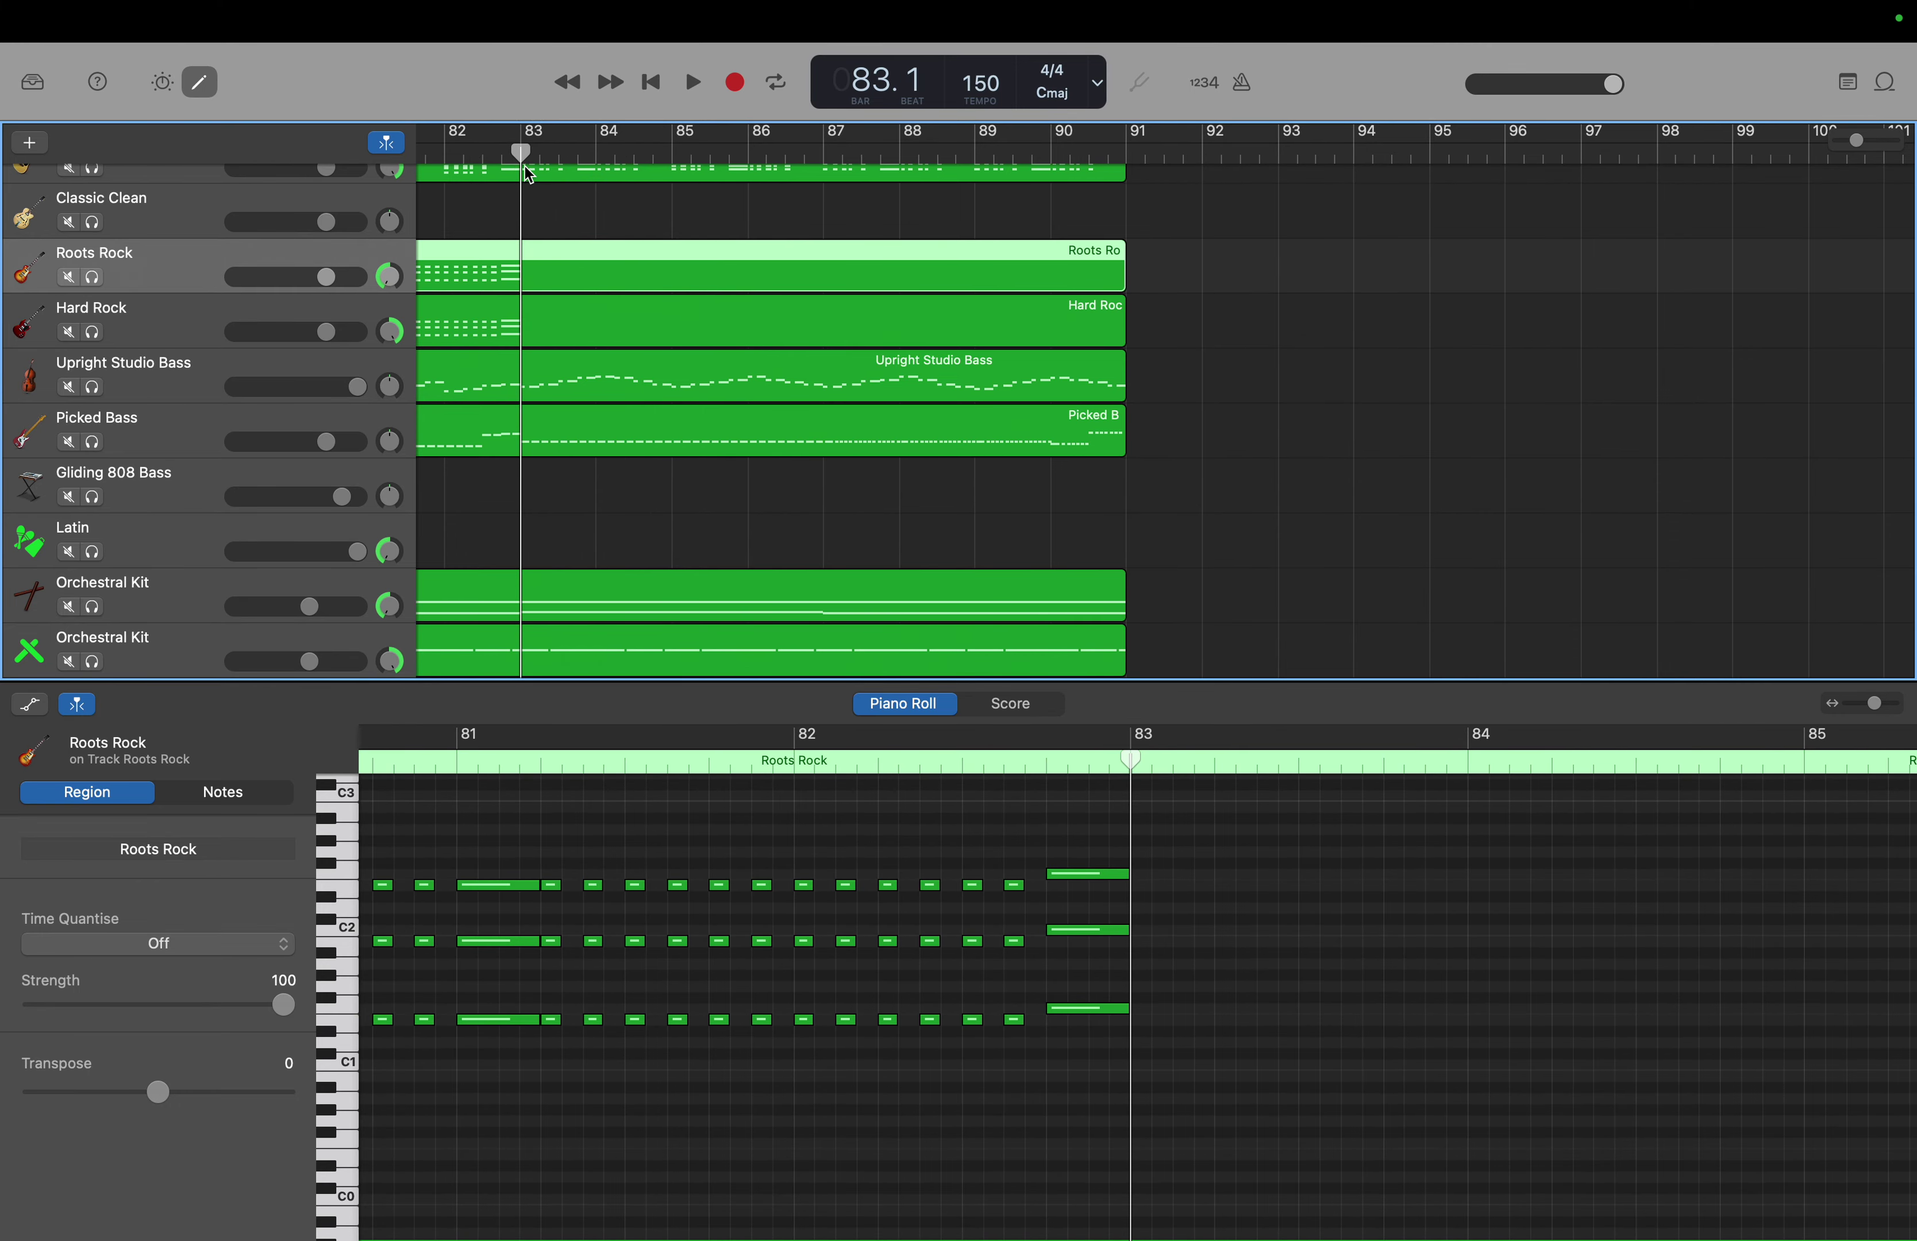
click(1126, 931)
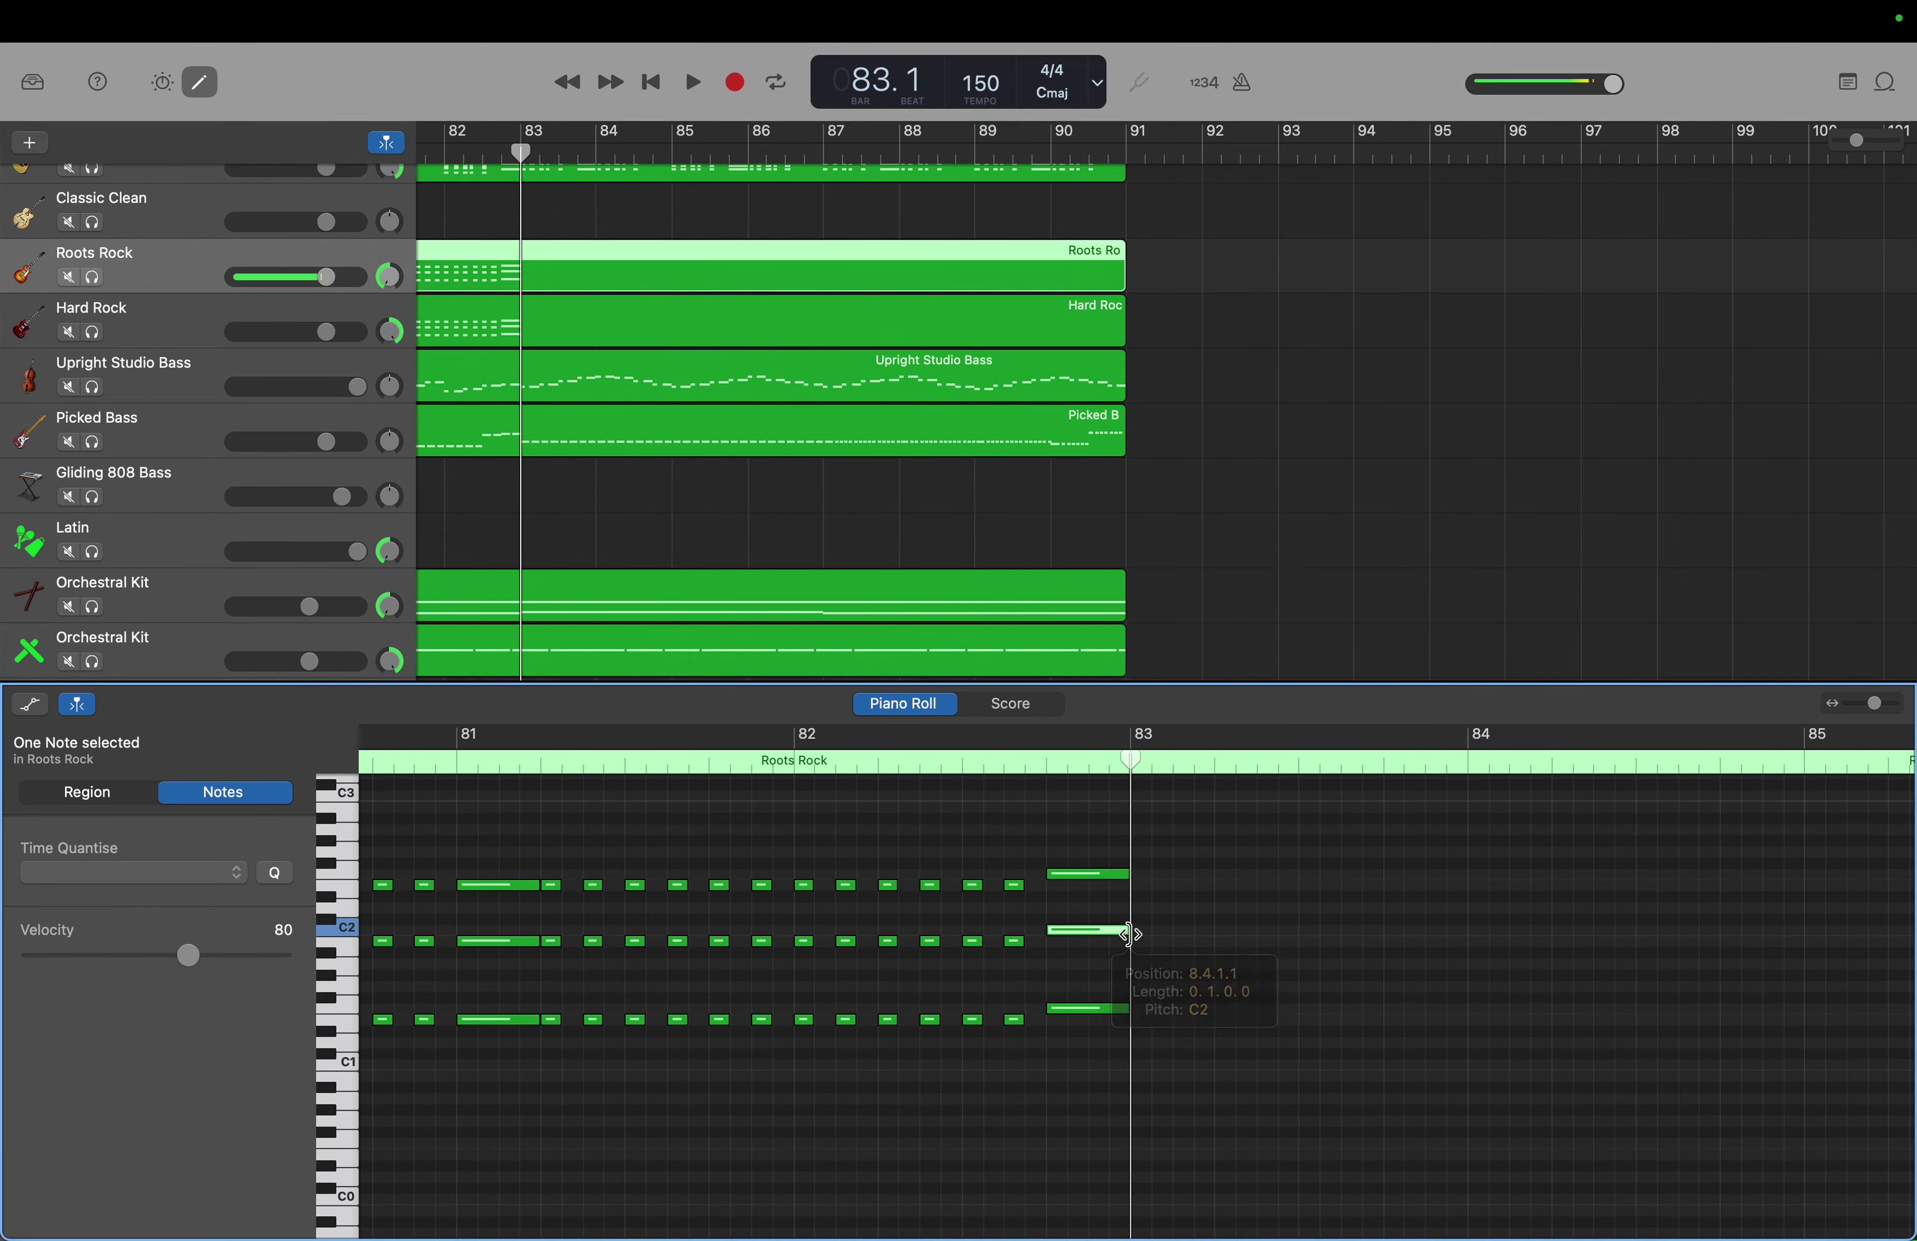
- Open the Hard Rock track's notes in the piano roll and bring up the end of its part at bar 83
click(127, 320)
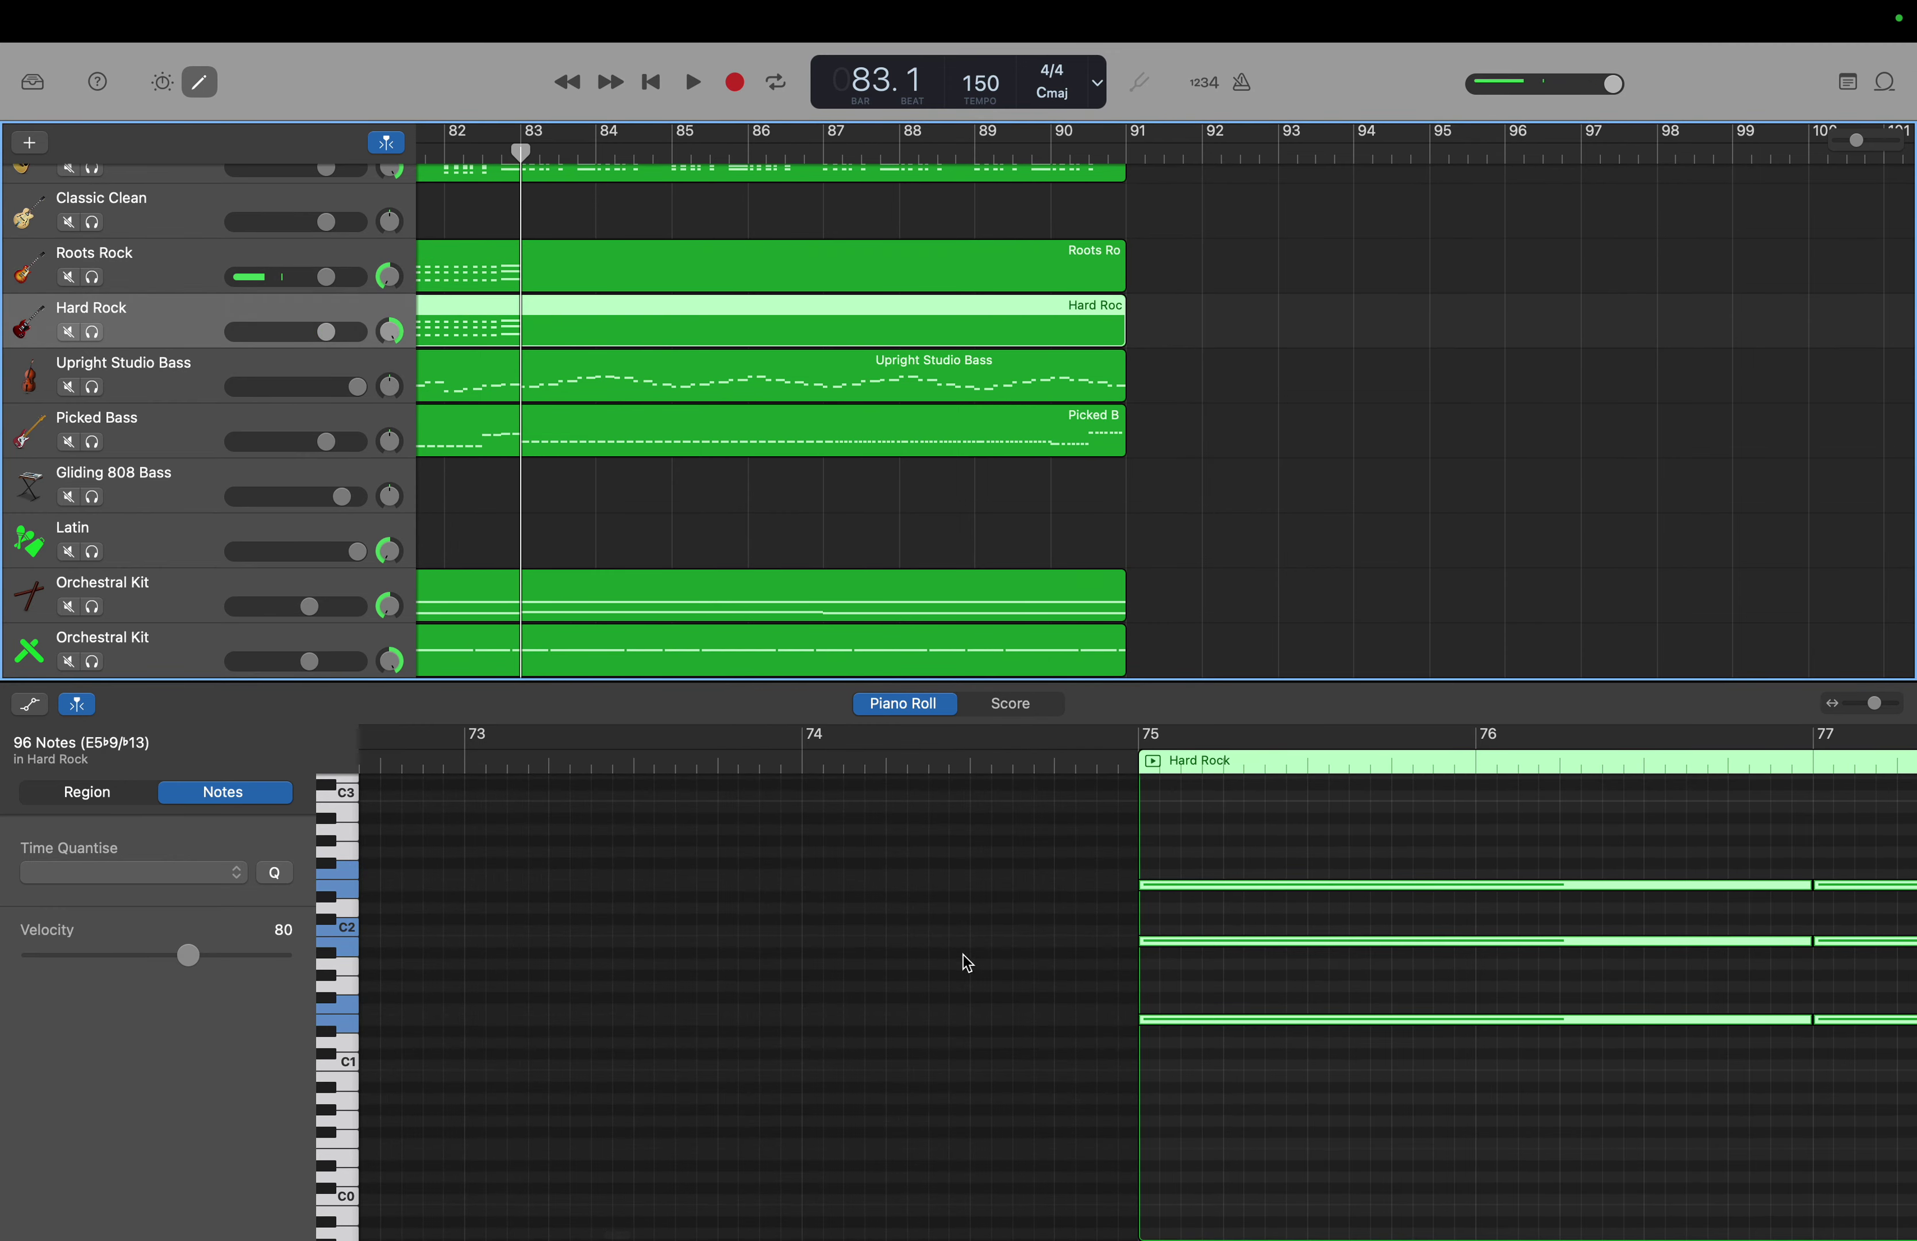
scroll(1038, 953, right, 20)
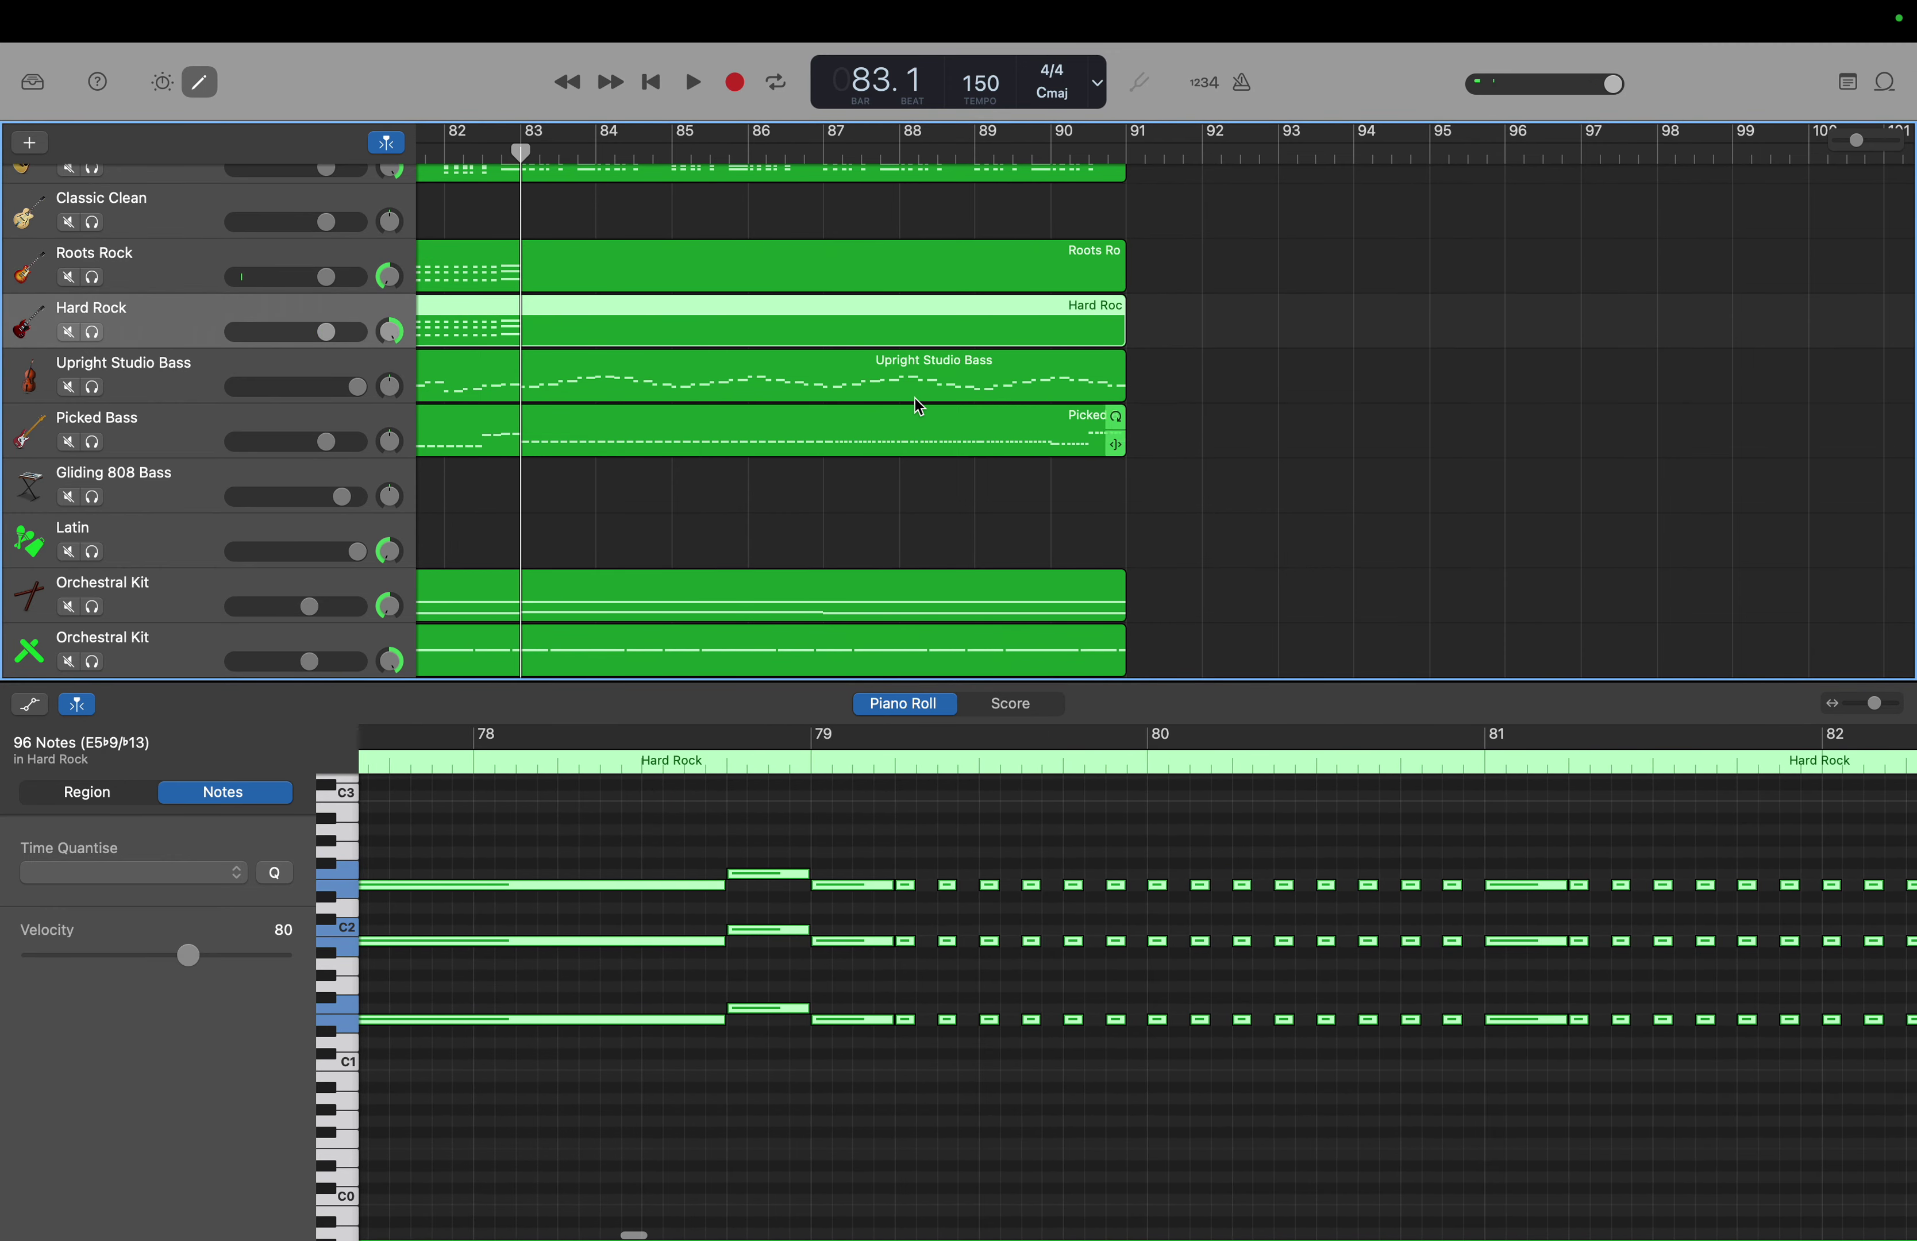
drag(516, 148, 524, 150)
drag(524, 151, 526, 150)
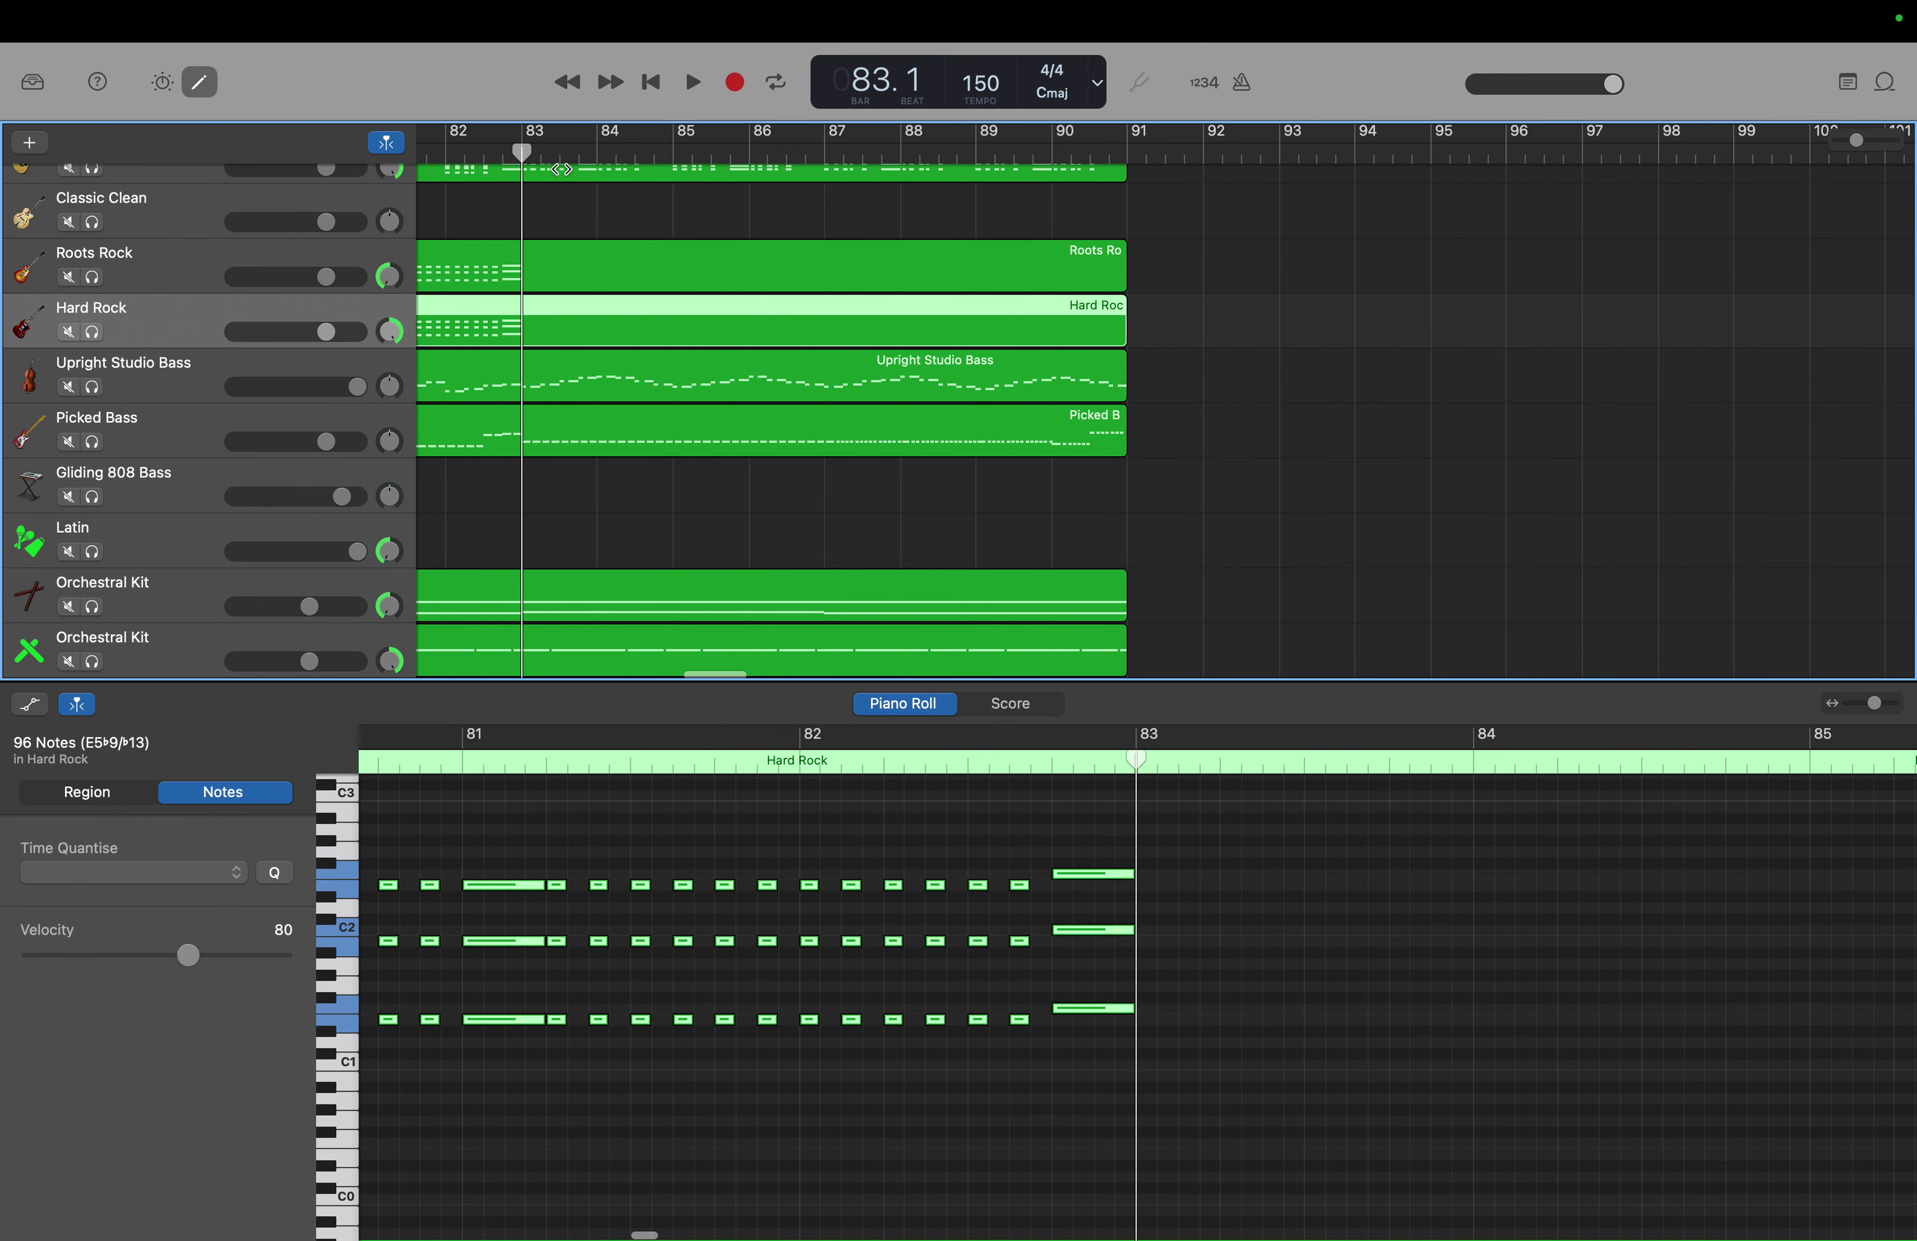